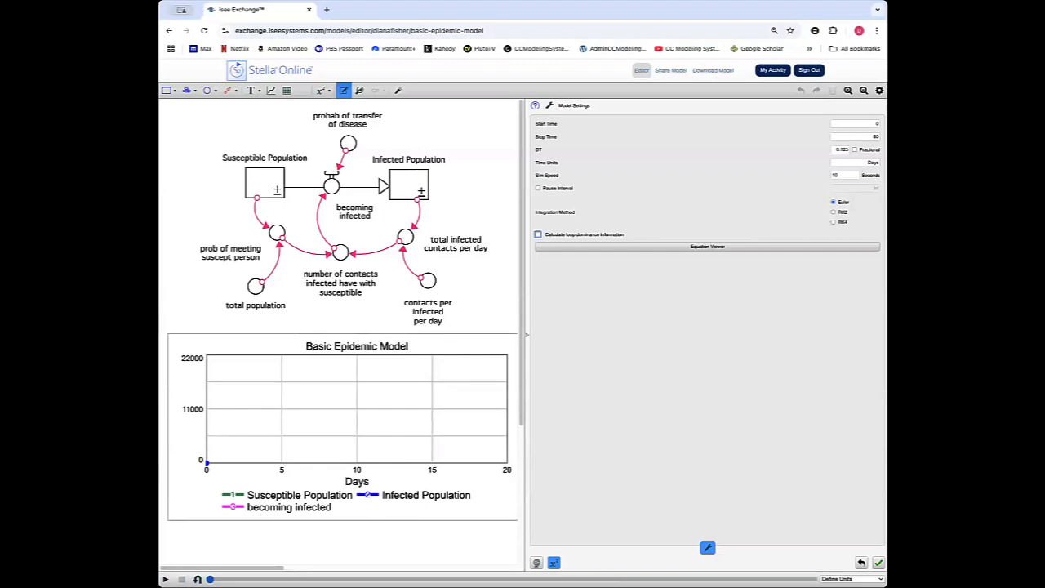
# Run the epidemic simulation before and after enabling the calculation of loop dominance information in the model settings.
pyautogui.click(166, 579)
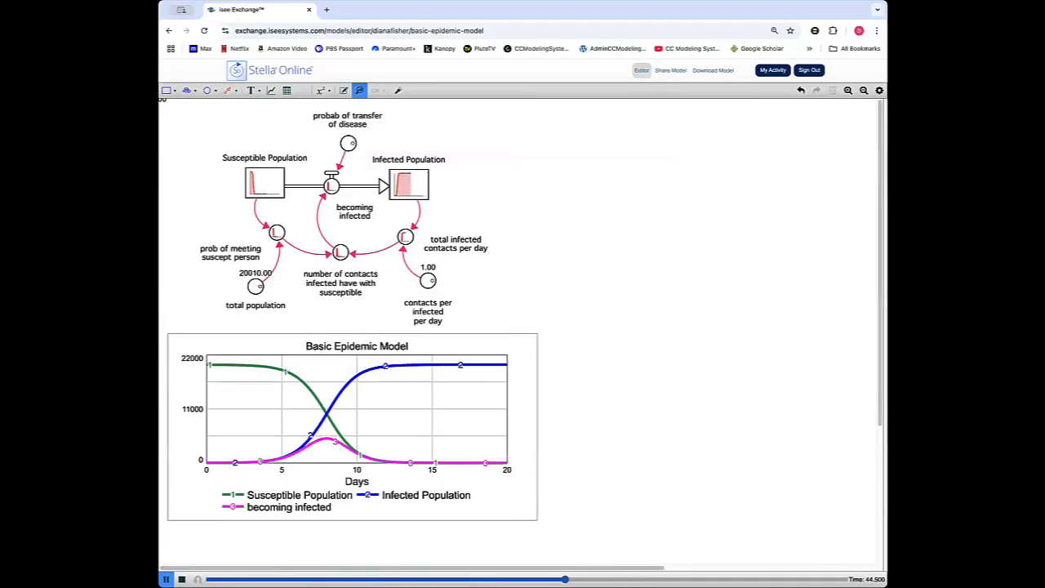
pyautogui.doubleClick(483, 144)
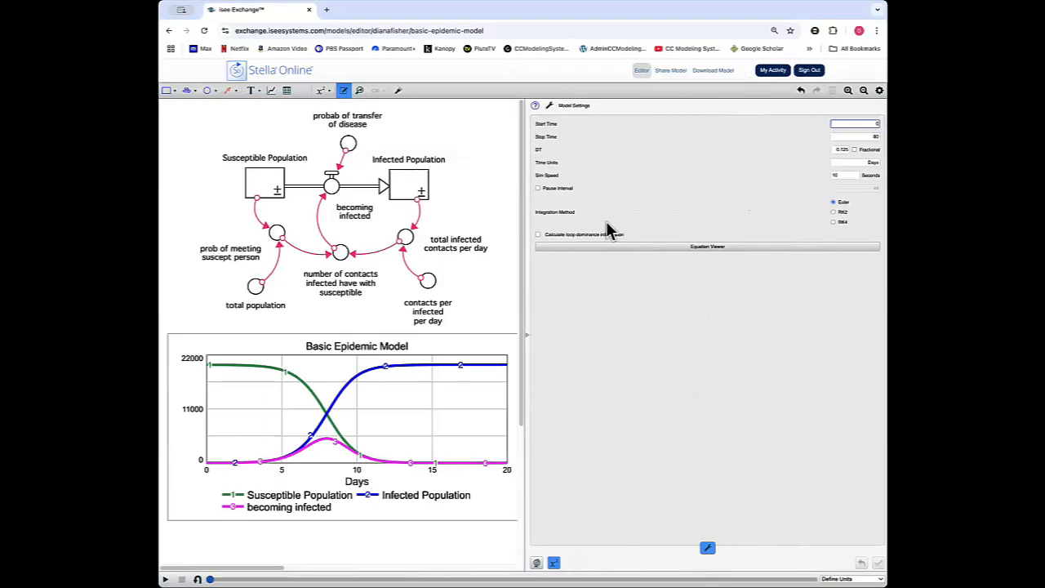
pyautogui.click(538, 236)
pyautogui.click(539, 236)
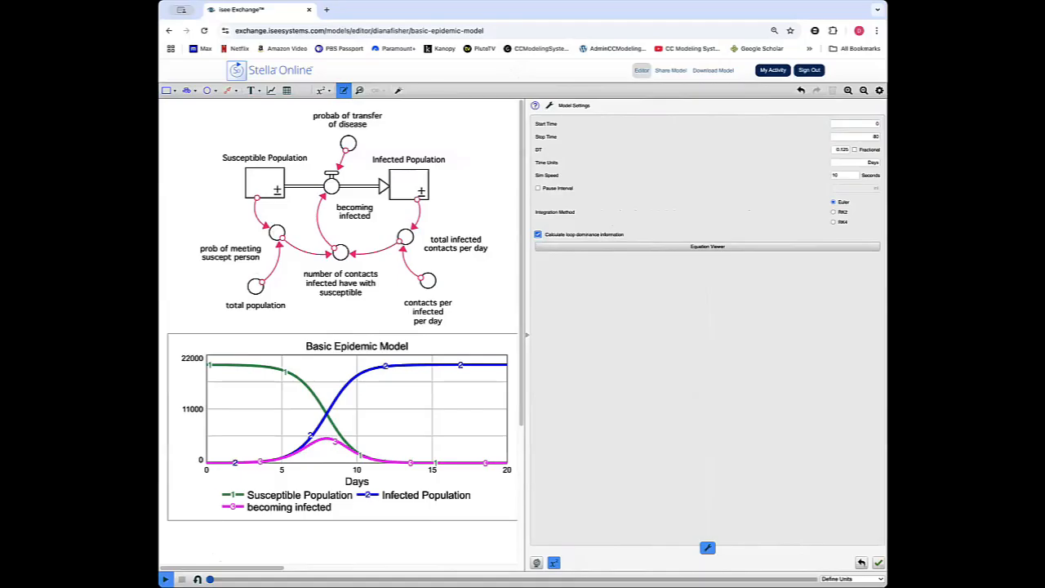
pyautogui.click(166, 579)
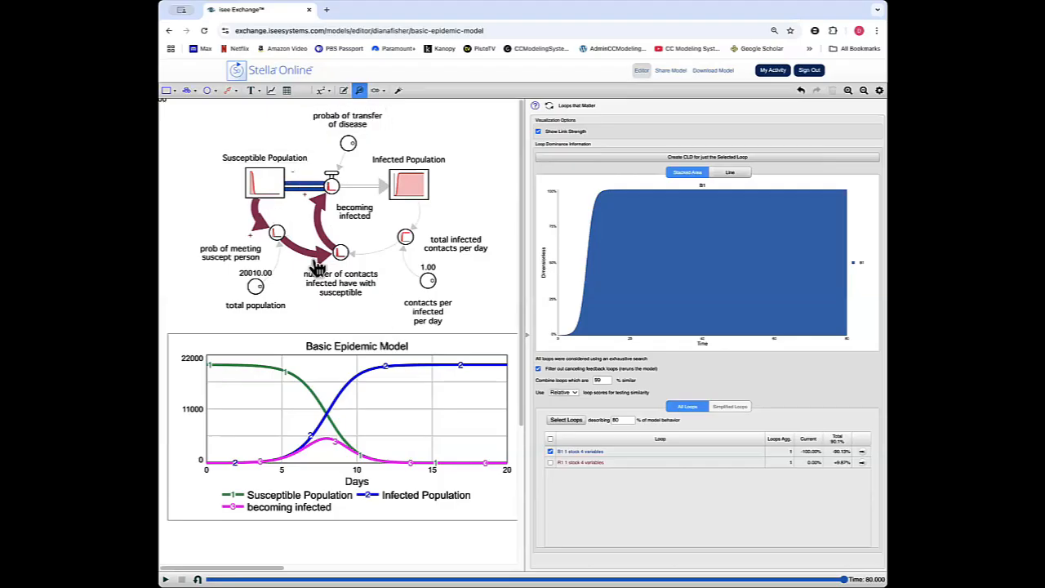
# Turn off the link strength display and the filter for canceling feedback loops.
pyautogui.click(538, 133)
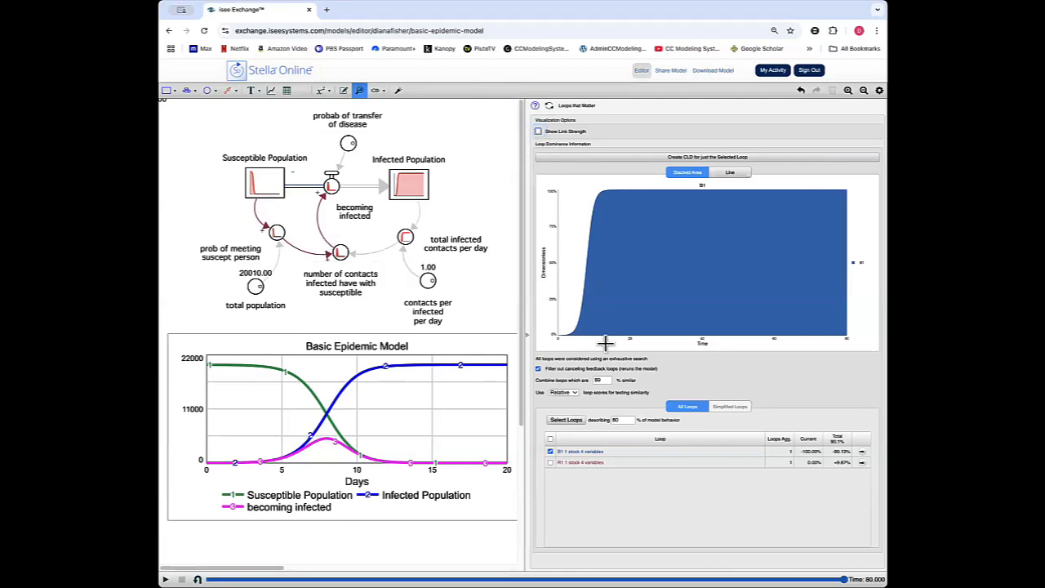
pyautogui.click(539, 369)
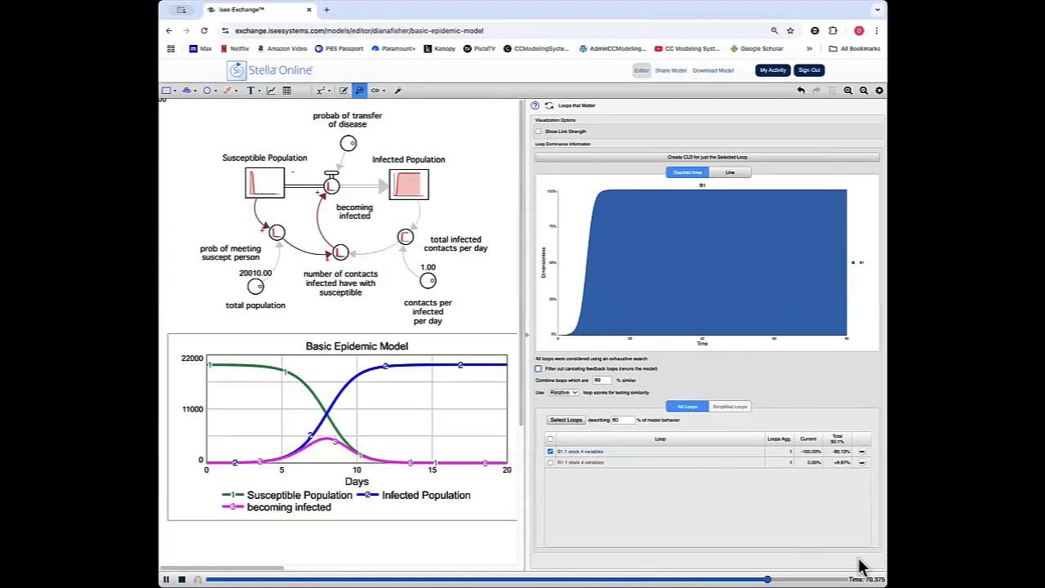
# Deselect all feedback loops in the loop list and view the variables that make up loops R1 and B1.
pyautogui.hotkey('ctrl', '+')
pyautogui.hotkey('ctrl', '+')
pyautogui.hotkey('ctrl', '+')
pyautogui.hotkey('ctrl', '+')
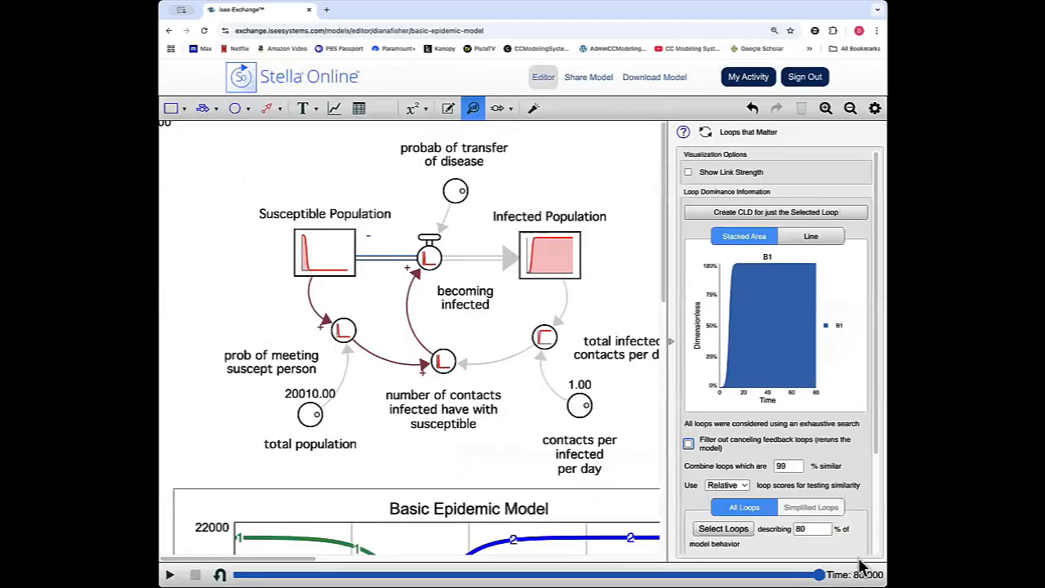
pyautogui.hotkey('ctrl', '-')
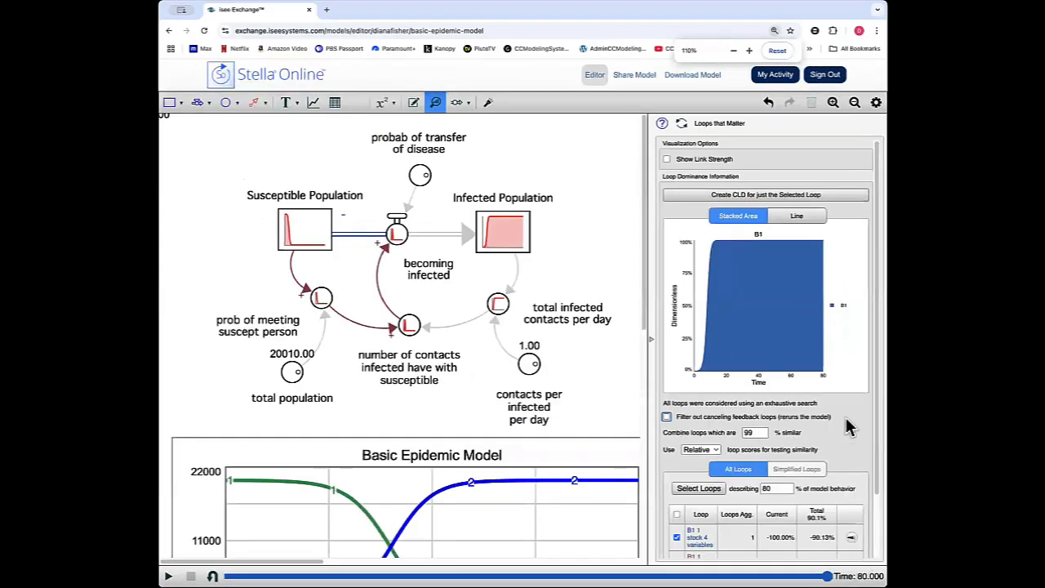
pyautogui.scroll(-1, 849, 425)
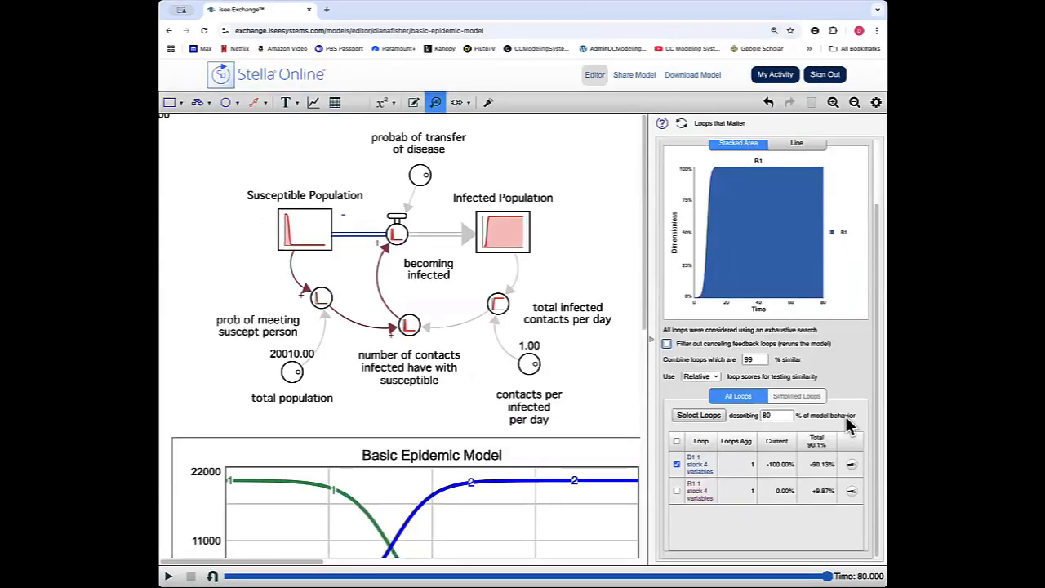
pyautogui.click(676, 464)
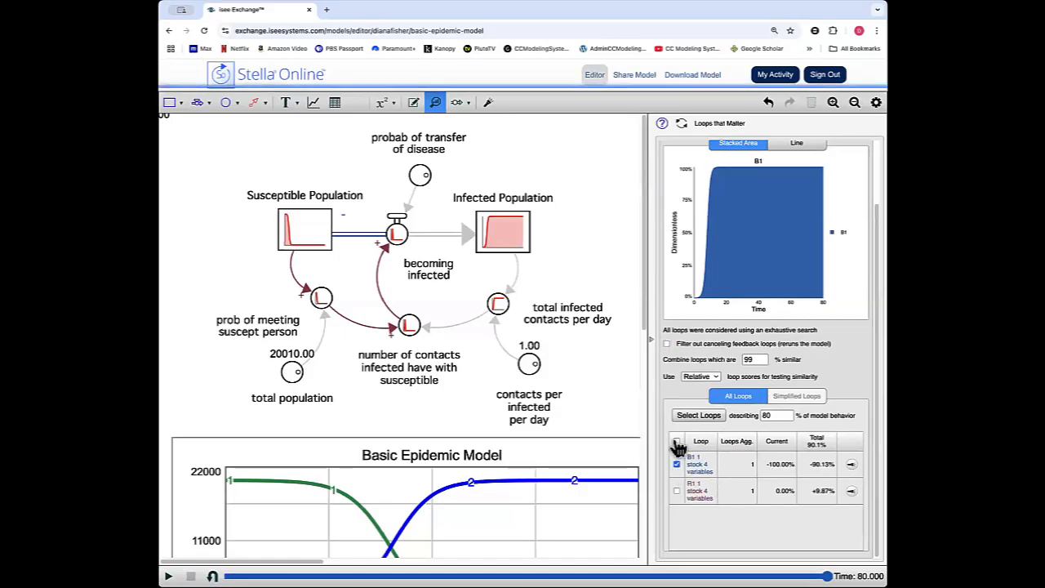
pyautogui.click(677, 444)
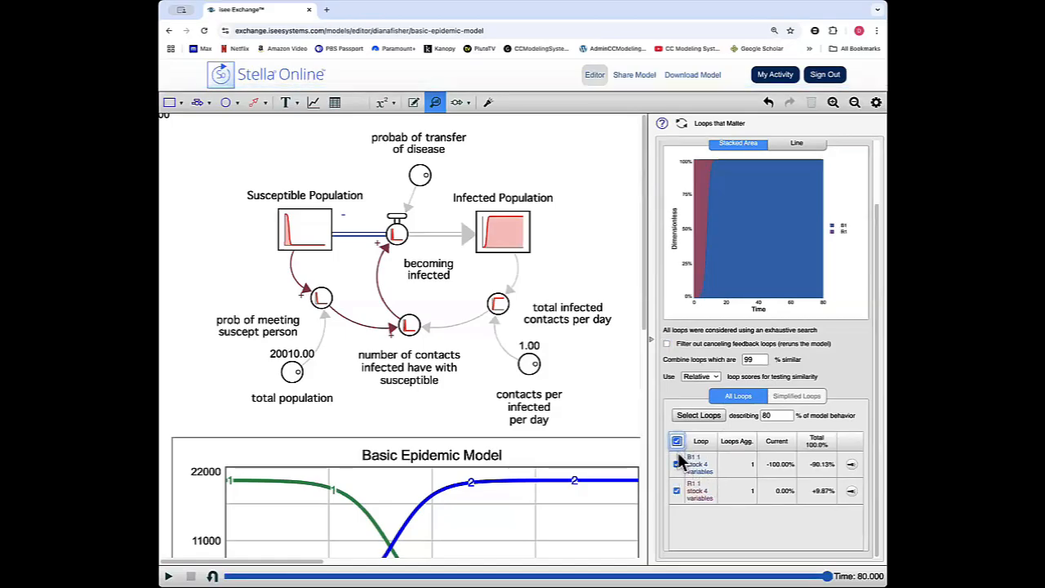
pyautogui.click(677, 444)
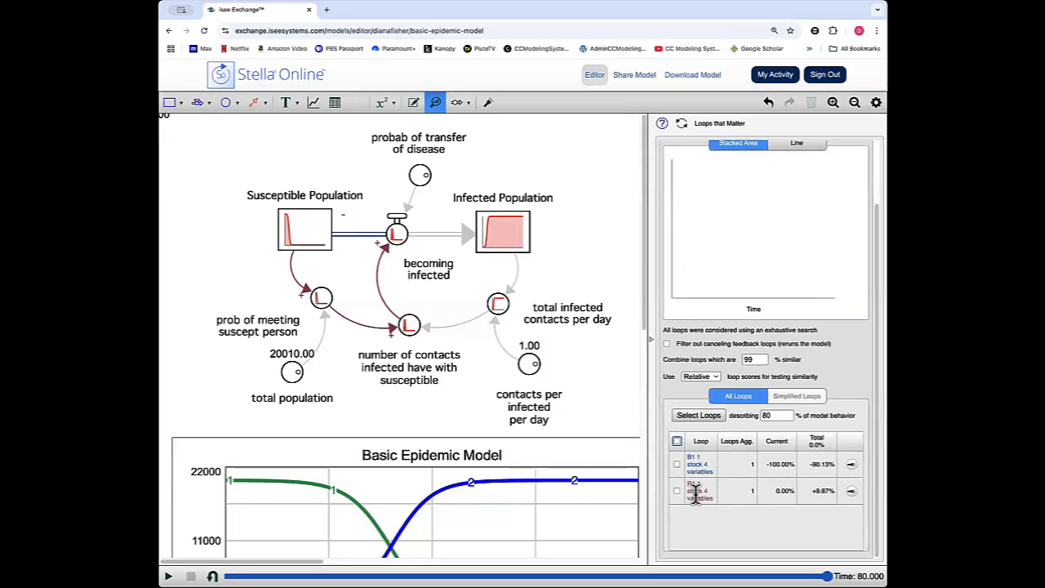
pyautogui.moveTo(695, 497)
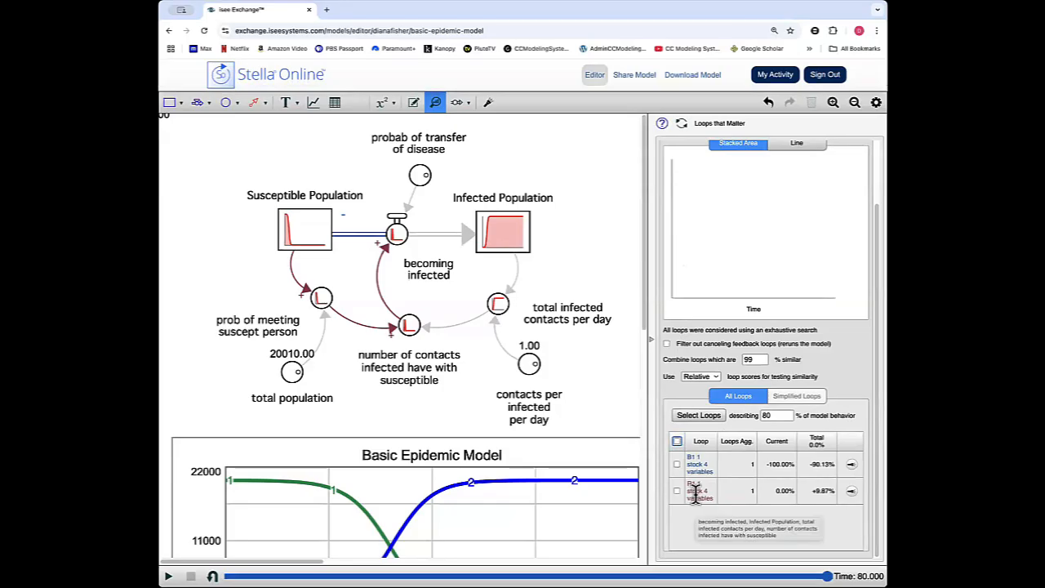
pyautogui.moveTo(689, 465)
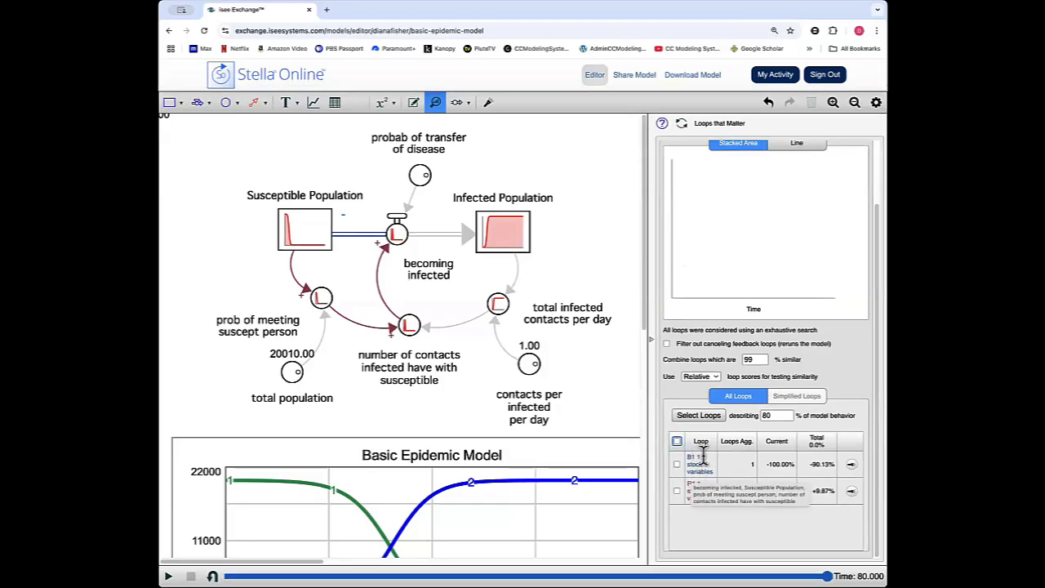
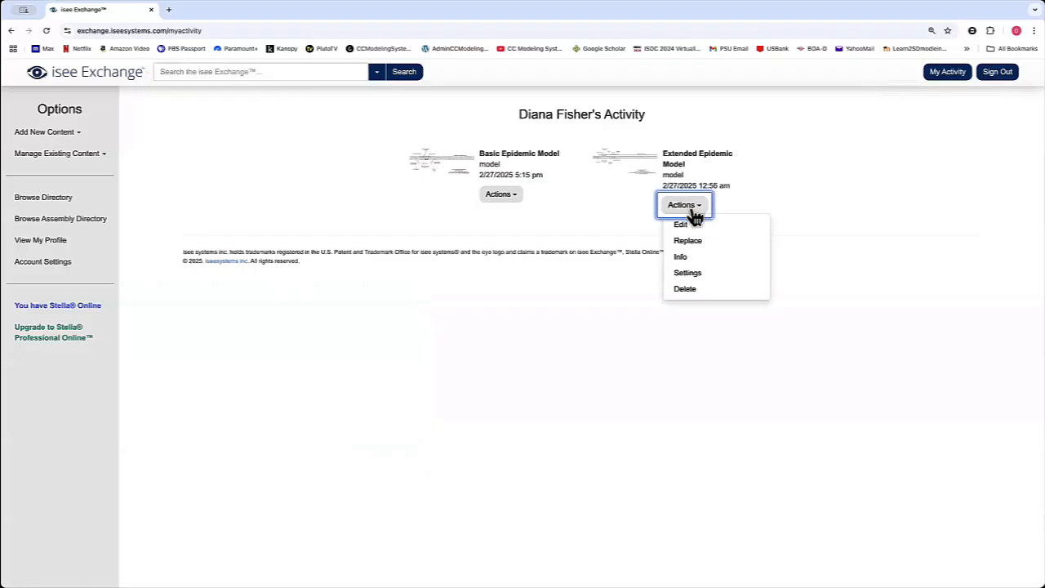
# Open the Extended Epidemic Model for editing, enable the calculation of loop dominance information and run the simulation.
pyautogui.click(691, 228)
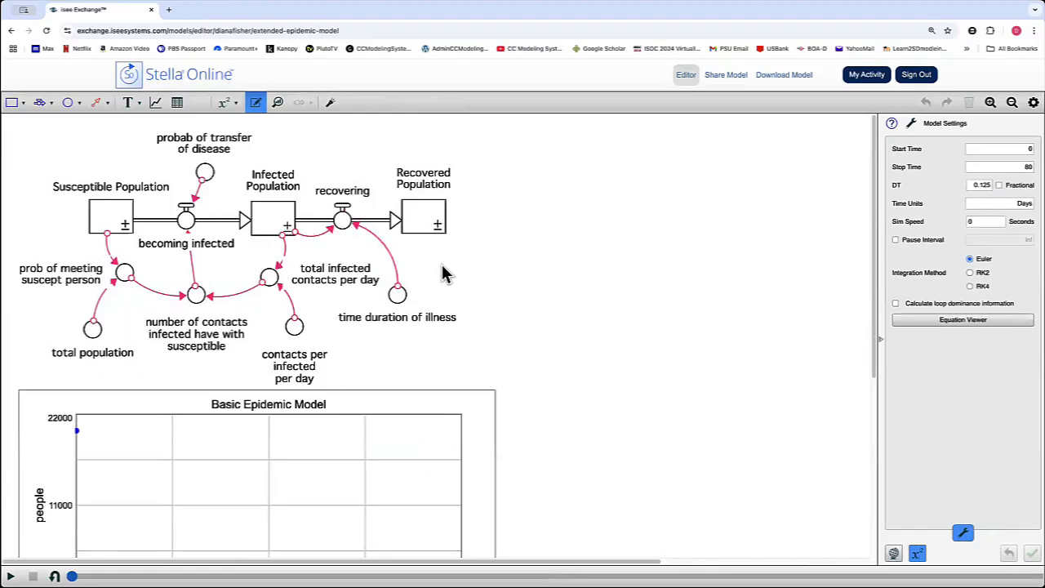
pyautogui.click(895, 303)
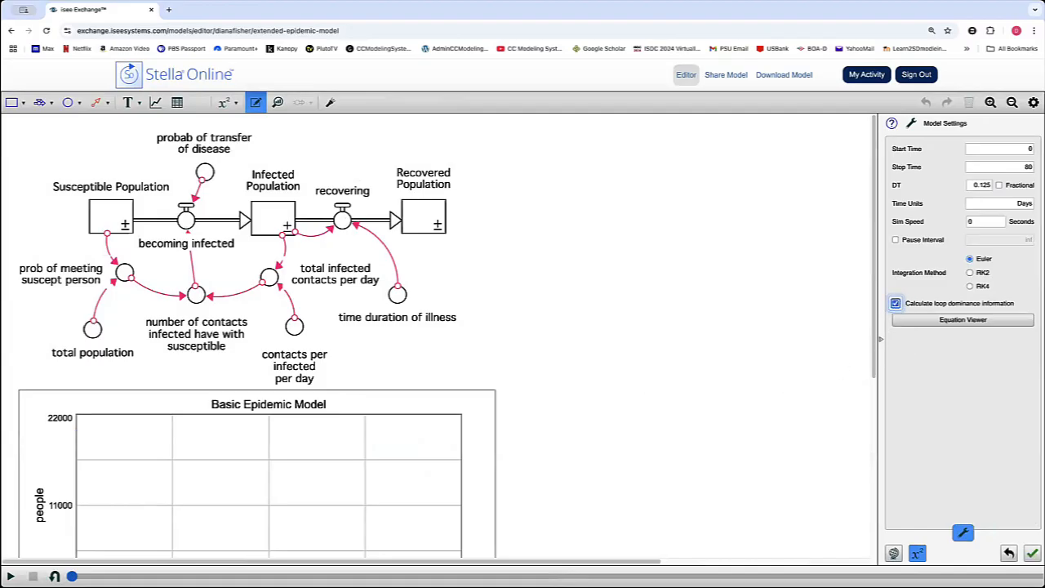
pyautogui.click(11, 576)
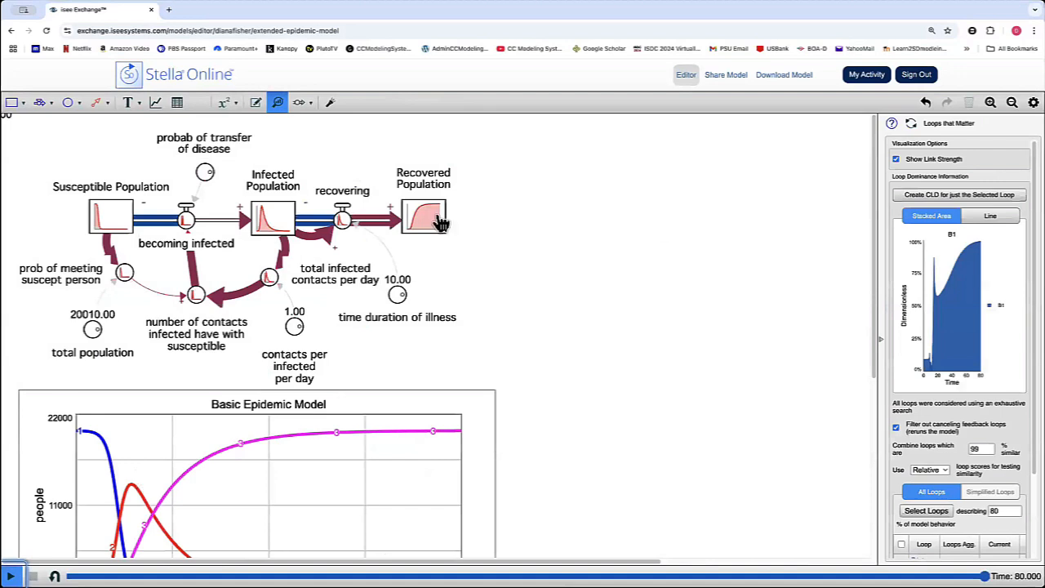
pyautogui.scroll(-5, 495, 225)
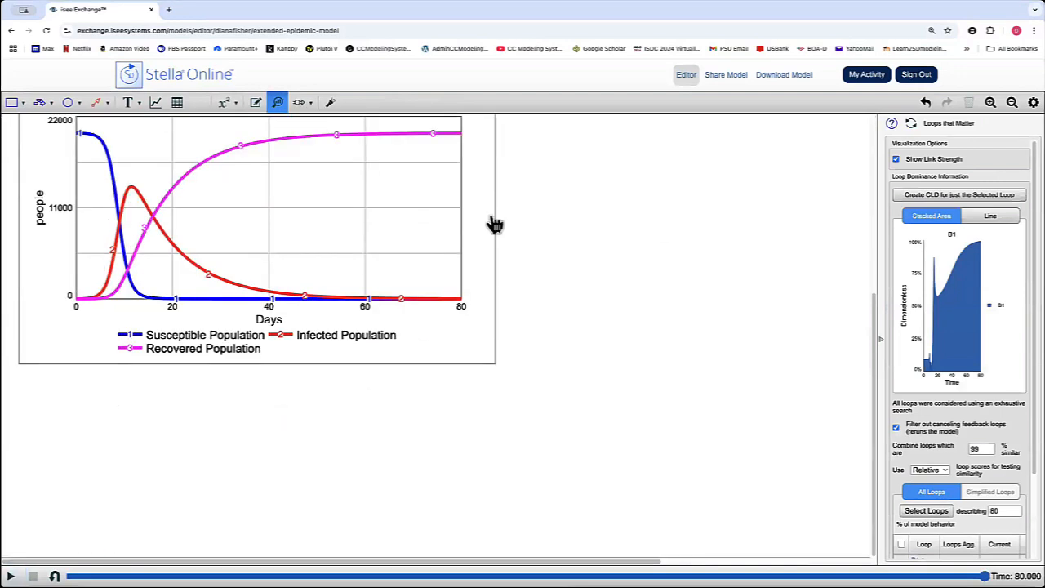
pyautogui.scroll(5, 495, 224)
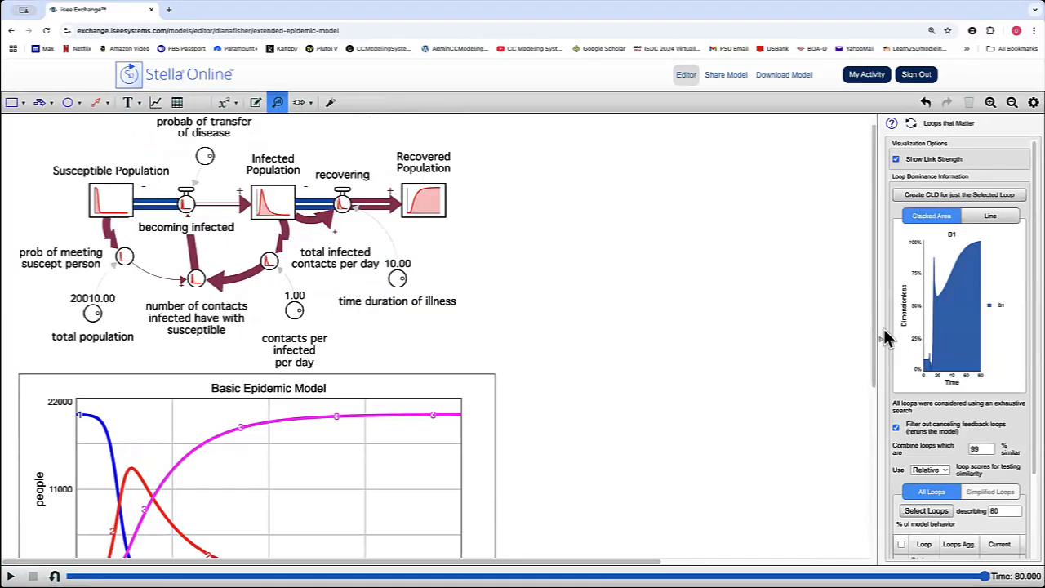
# Widen the Loops that Matter pane and plot only loop R1 in the loop dominance graph.
pyautogui.moveTo(879, 322); pyautogui.dragTo(658, 318)
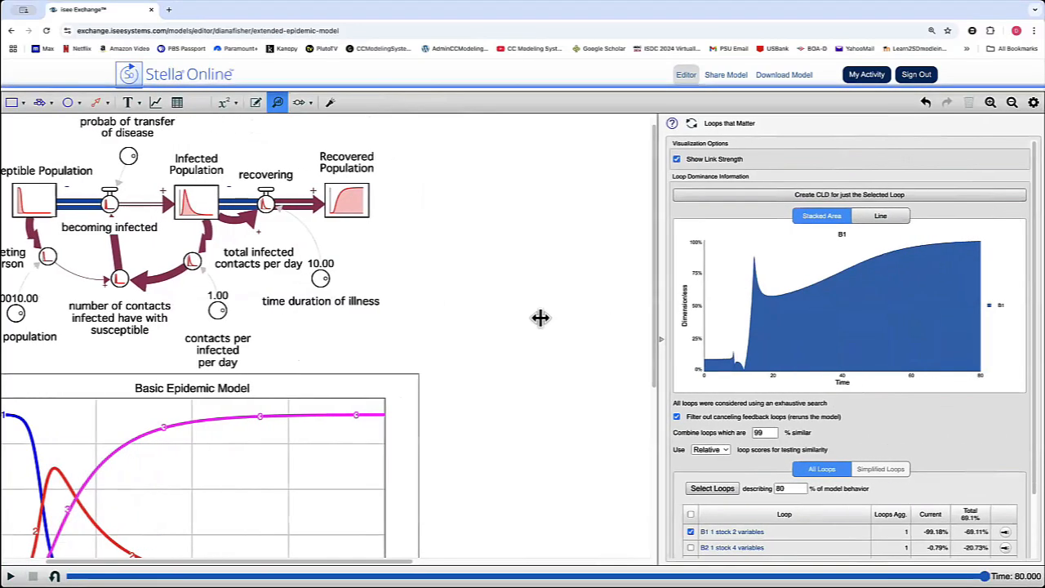
pyautogui.moveTo(541, 317); pyautogui.dragTo(476, 315)
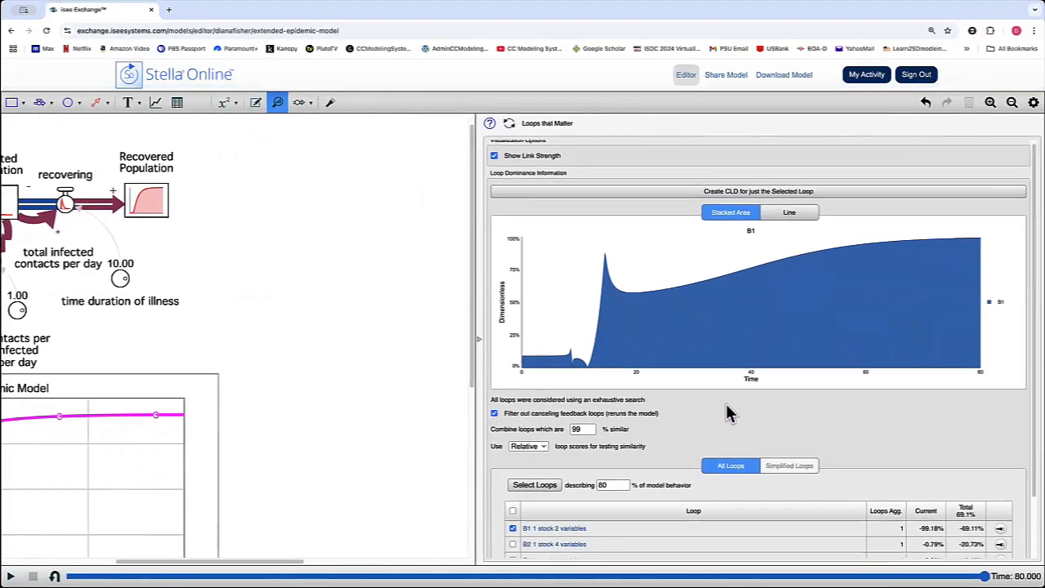
pyautogui.scroll(-3, 726, 412)
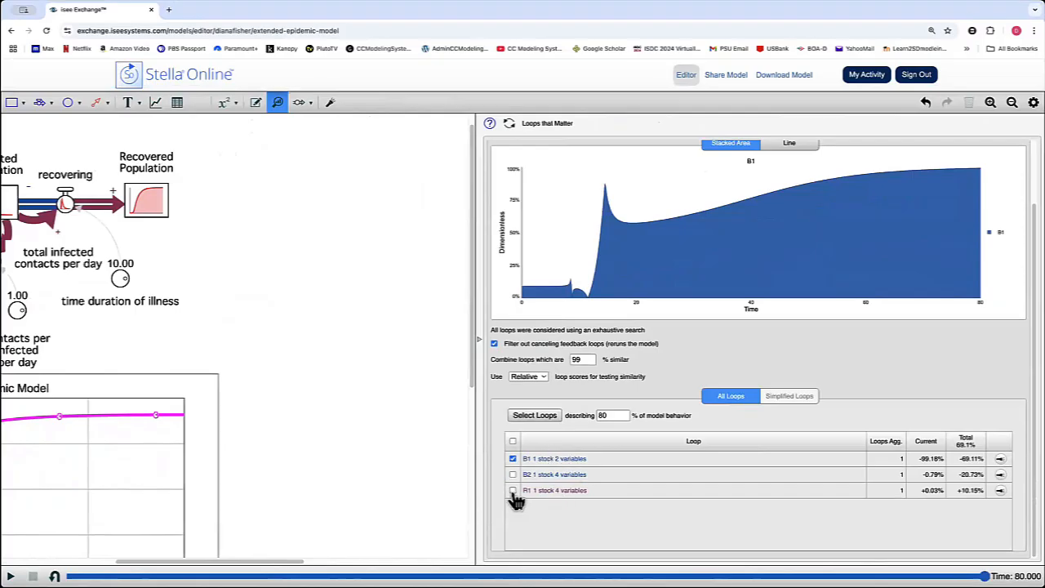
pyautogui.click(513, 459)
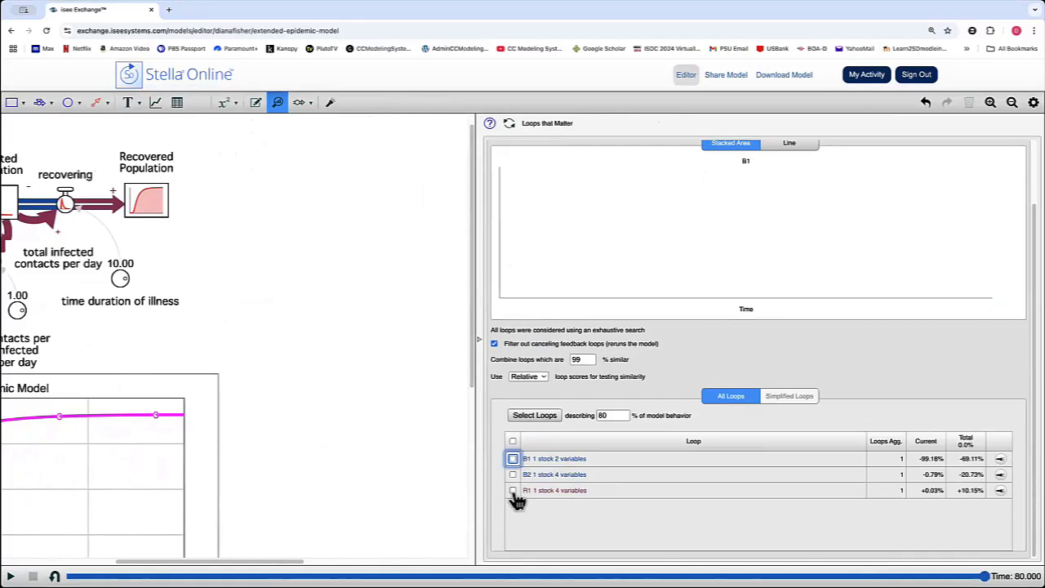
pyautogui.click(513, 491)
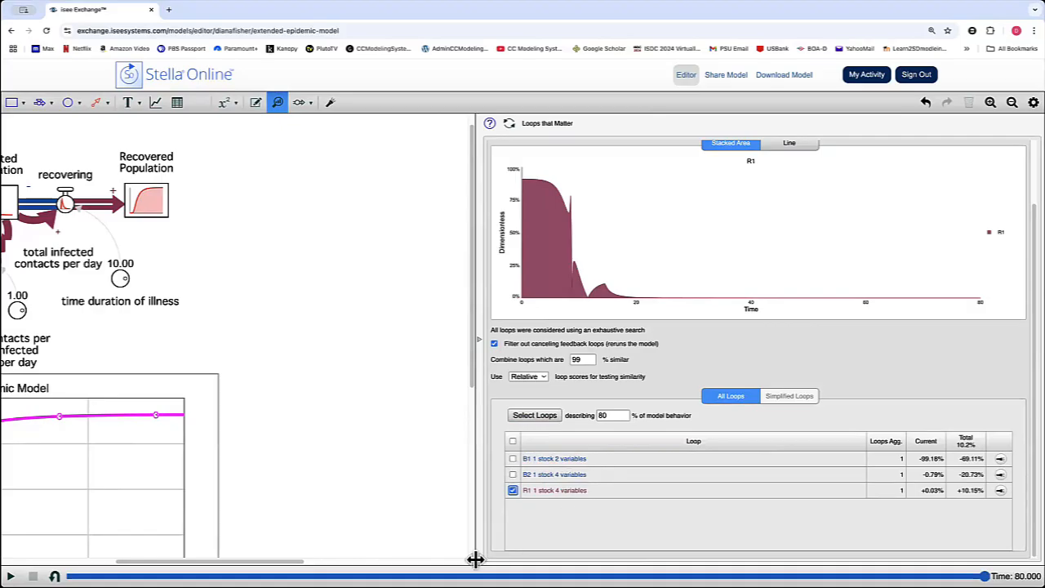
# Move the simulation time back to 17.625 and highlight loops R1, B2 and B1 one by one in the model diagram.
pyautogui.moveTo(984, 577); pyautogui.dragTo(273, 577)
pyautogui.moveTo(214, 560); pyautogui.dragTo(114, 558)
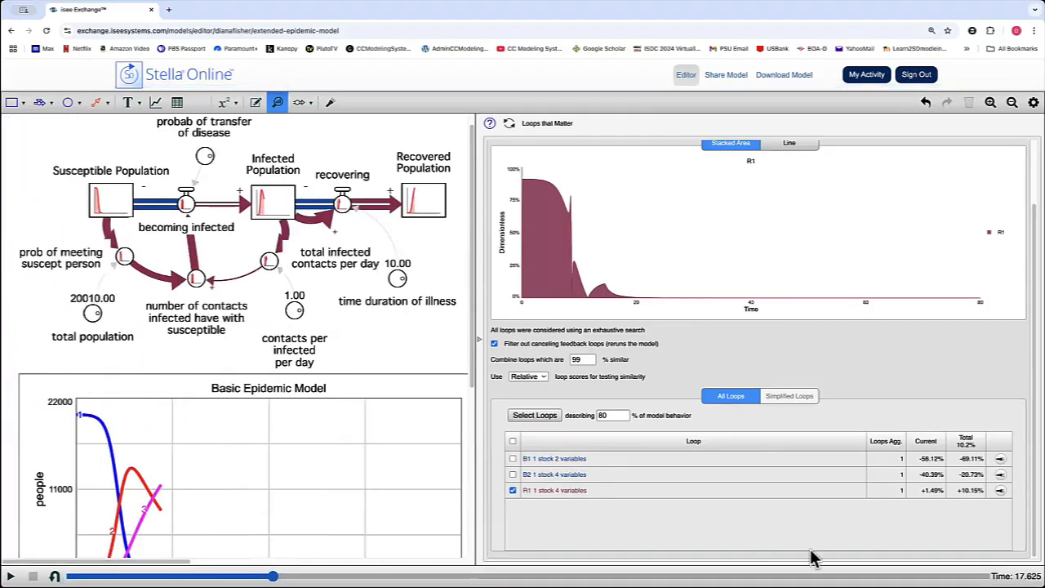
pyautogui.click(1001, 493)
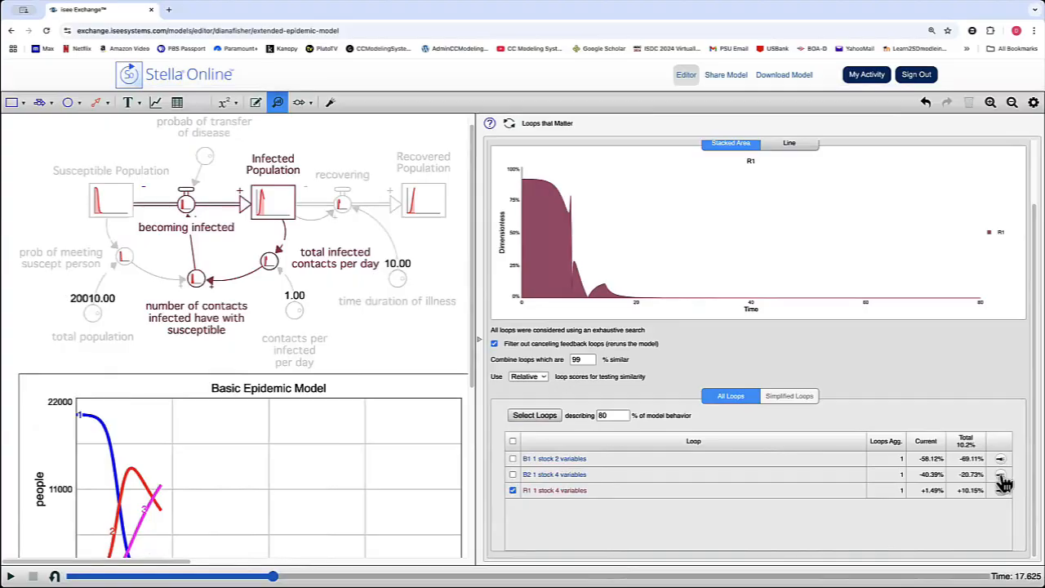
pyautogui.click(1001, 477)
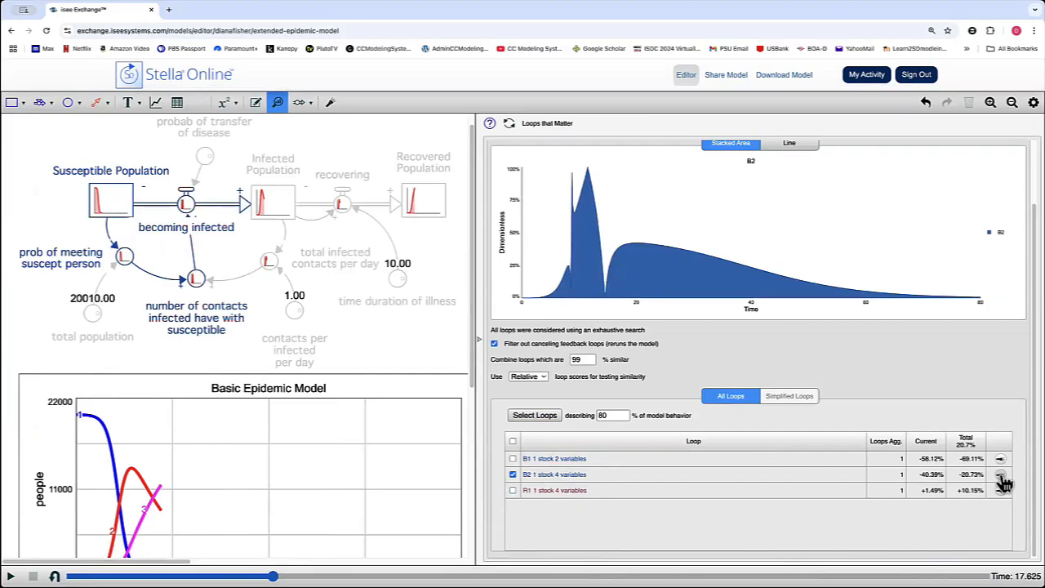
pyautogui.click(1002, 462)
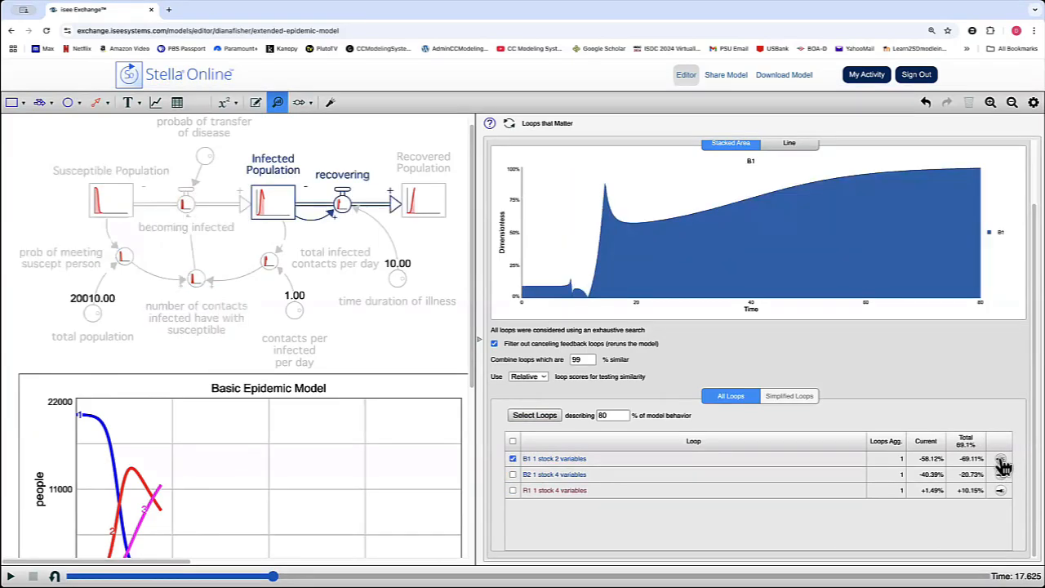
# Include all feedback loops in the stacked area graph and read their dominance shares across the simulation time.
pyautogui.click(513, 442)
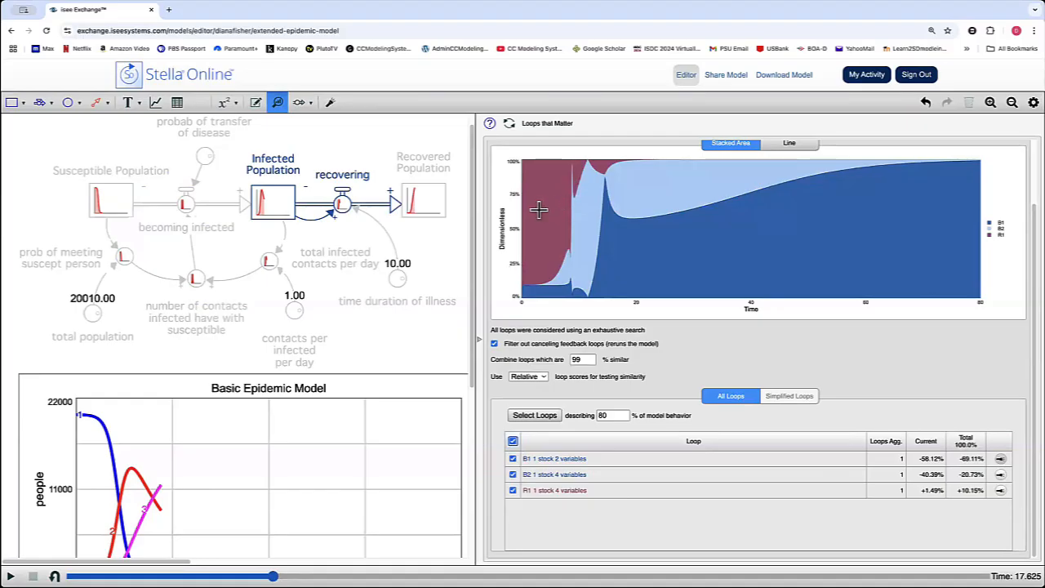
pyautogui.moveTo(538, 210); pyautogui.dragTo(562, 208)
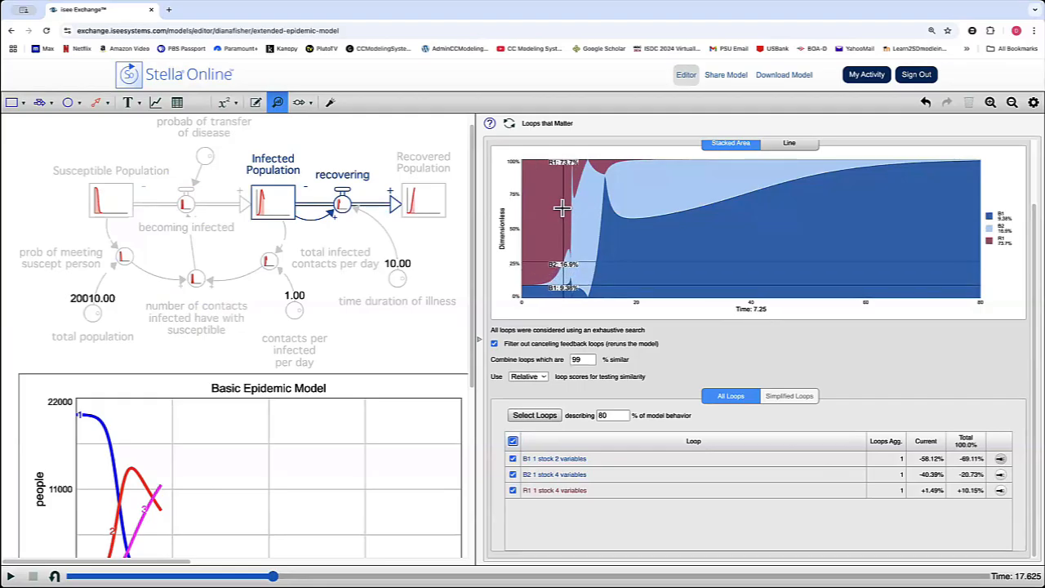
pyautogui.moveTo(561, 208); pyautogui.dragTo(572, 210)
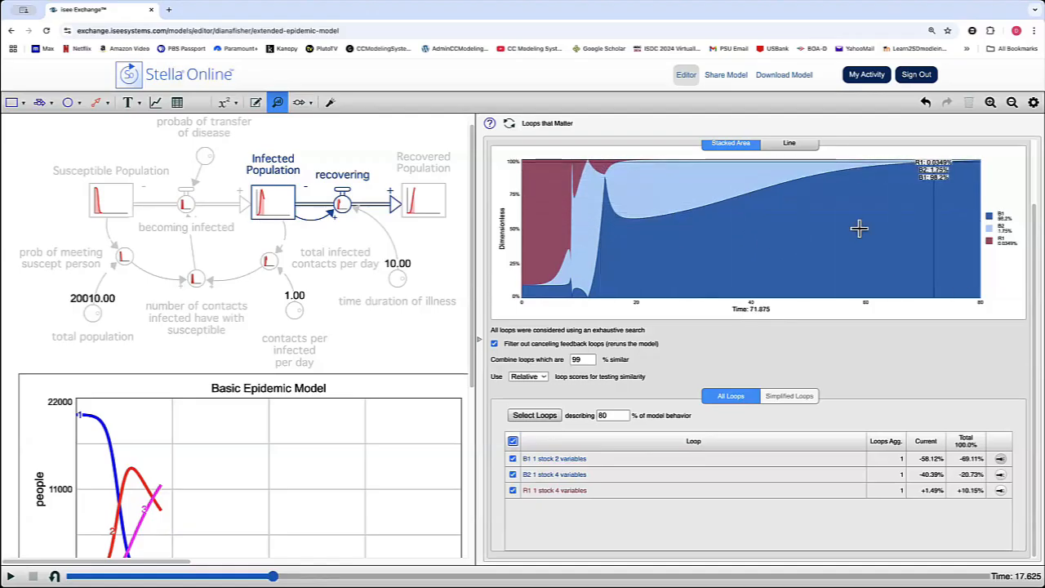
# Leave the loop dominance view for model editing and narrow the settings pane to uncover more of the canvas.
pyautogui.click(479, 339)
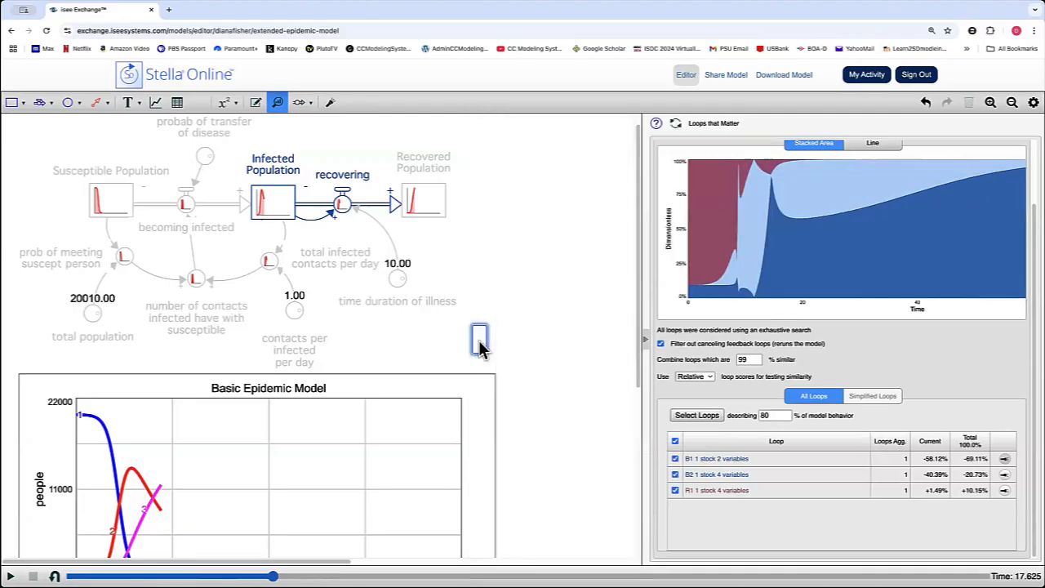
pyautogui.click(257, 105)
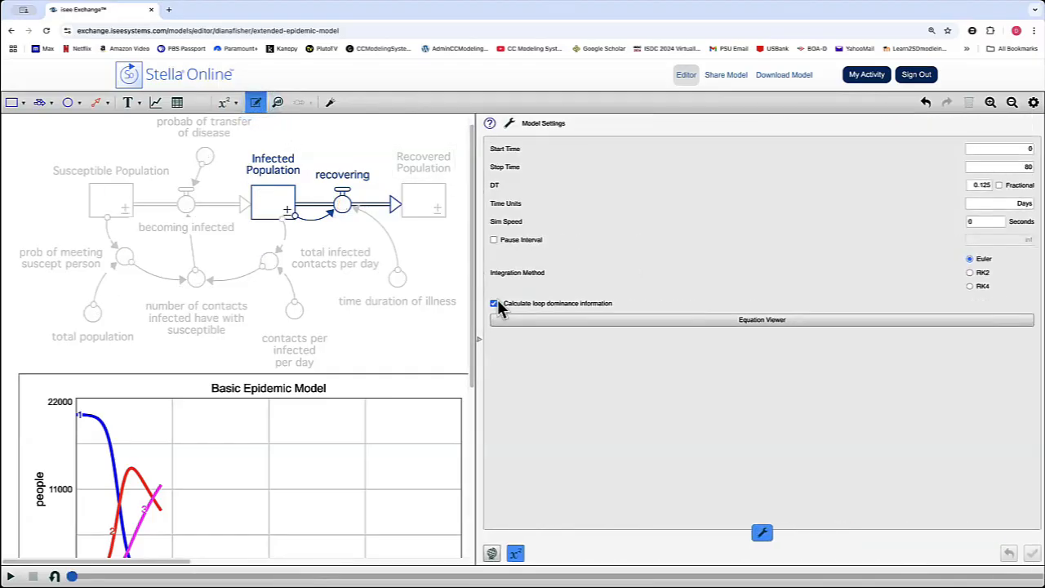
pyautogui.moveTo(479, 256); pyautogui.dragTo(918, 266)
pyautogui.click(640, 236)
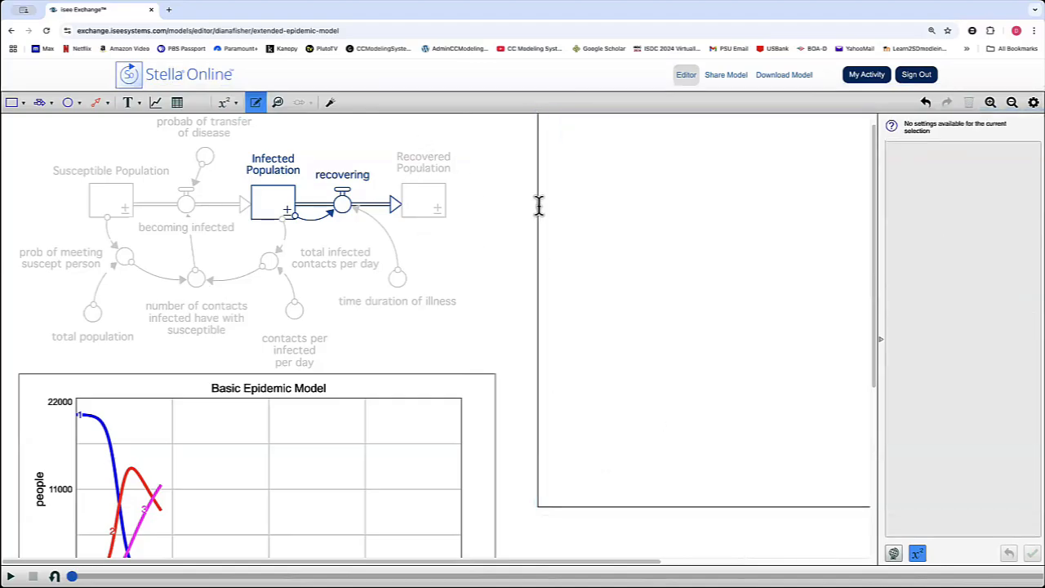
# Shrink the blank box beside the model upward to a thin strip and view the loop description and dominance progression notes beneath it.
pyautogui.click(709, 509)
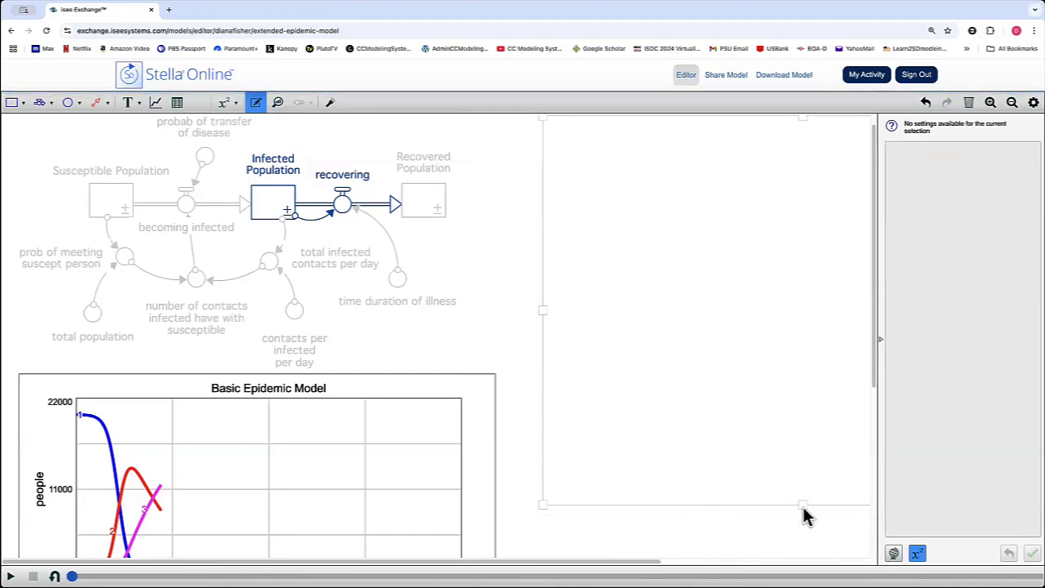
pyautogui.moveTo(802, 506); pyautogui.dragTo(803, 128)
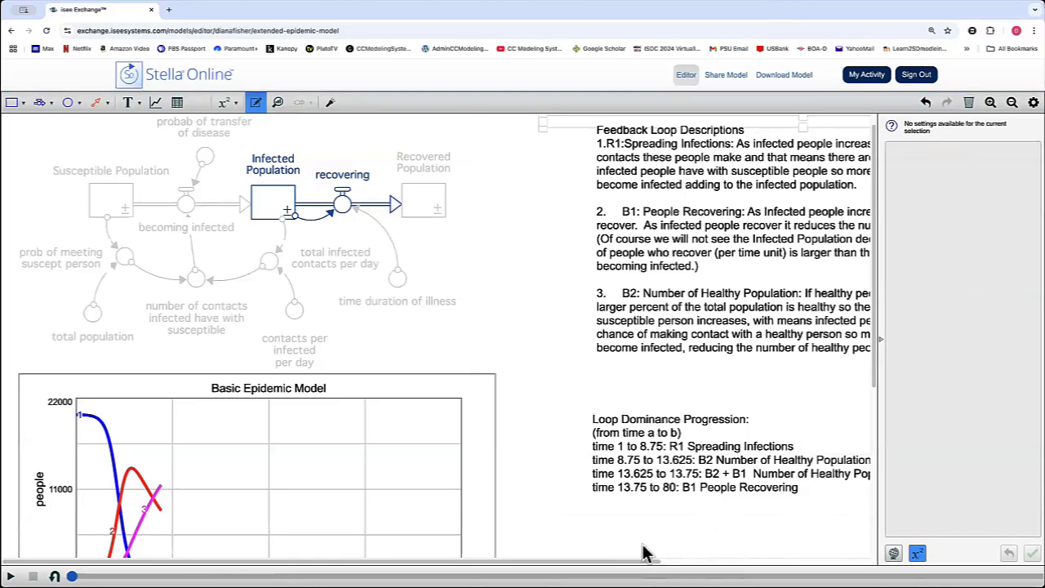
pyautogui.moveTo(427, 561); pyautogui.dragTo(553, 561)
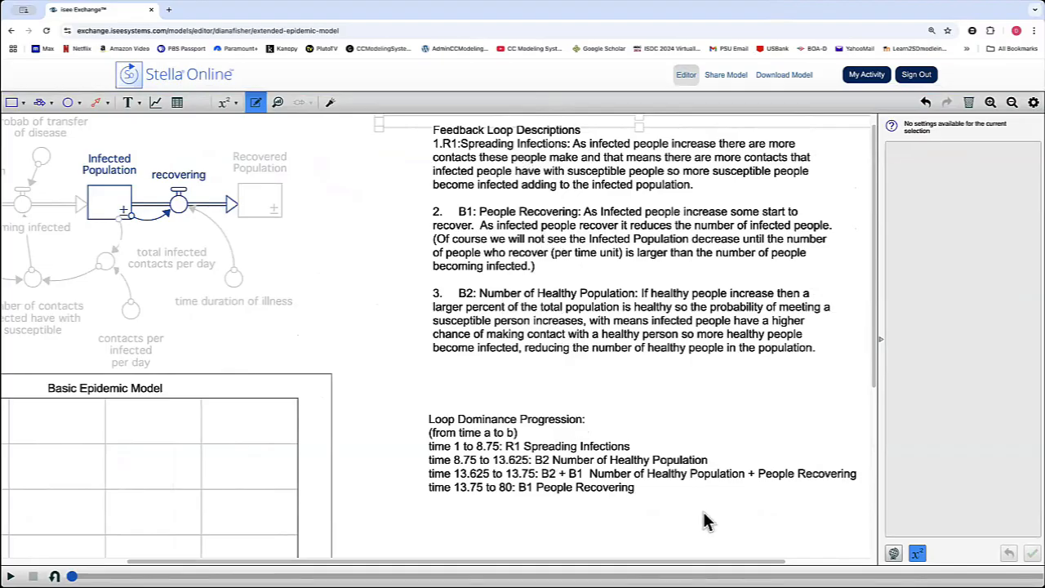
pyautogui.scroll(-2, 707, 519)
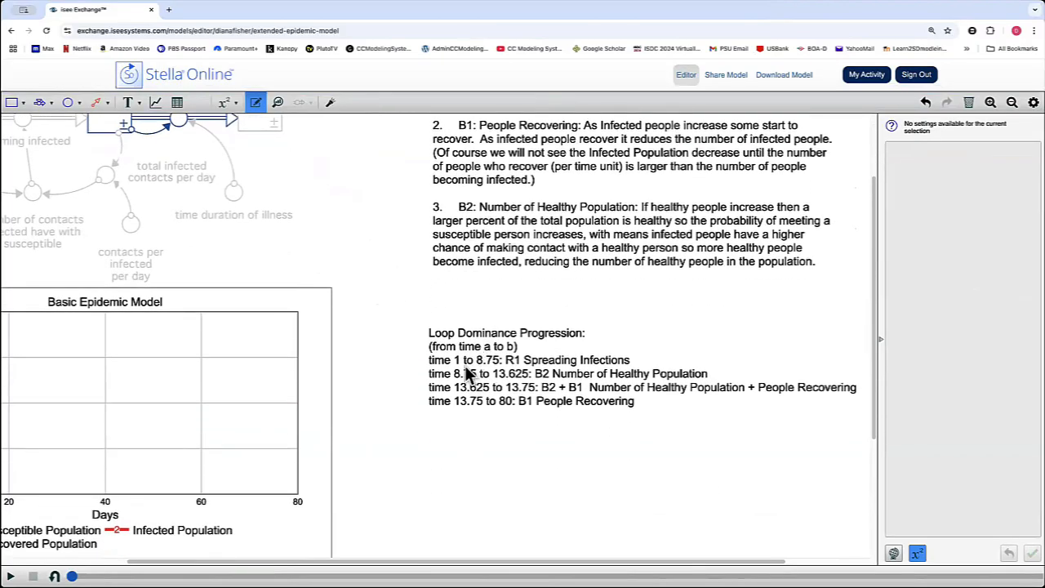
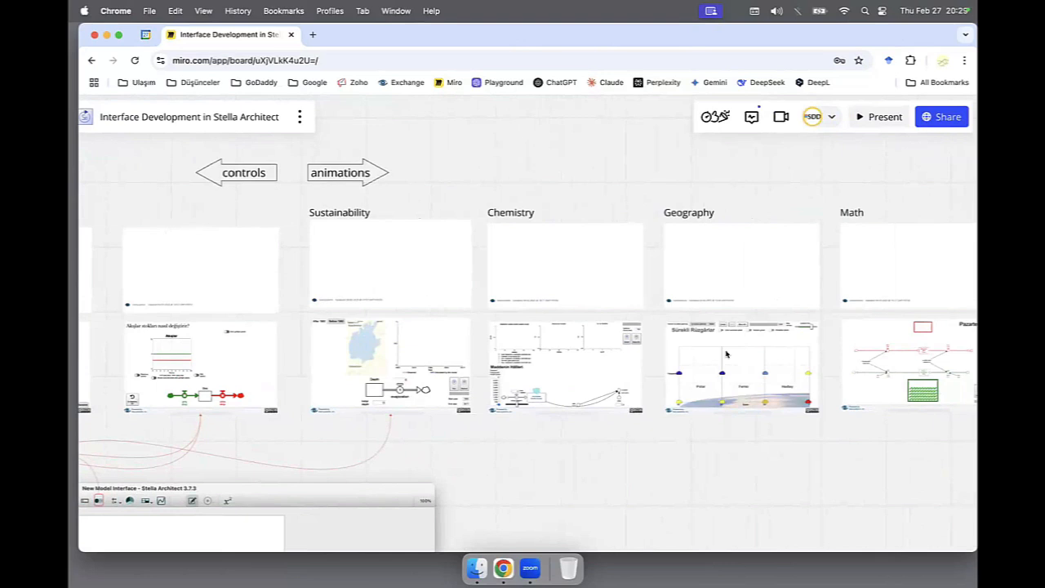
# Open the Sustainability example from the Miro board in its own page and run the Aral lake simulation with its preset inputs.
pyautogui.moveTo(374, 275)
pyautogui.click(391, 258)
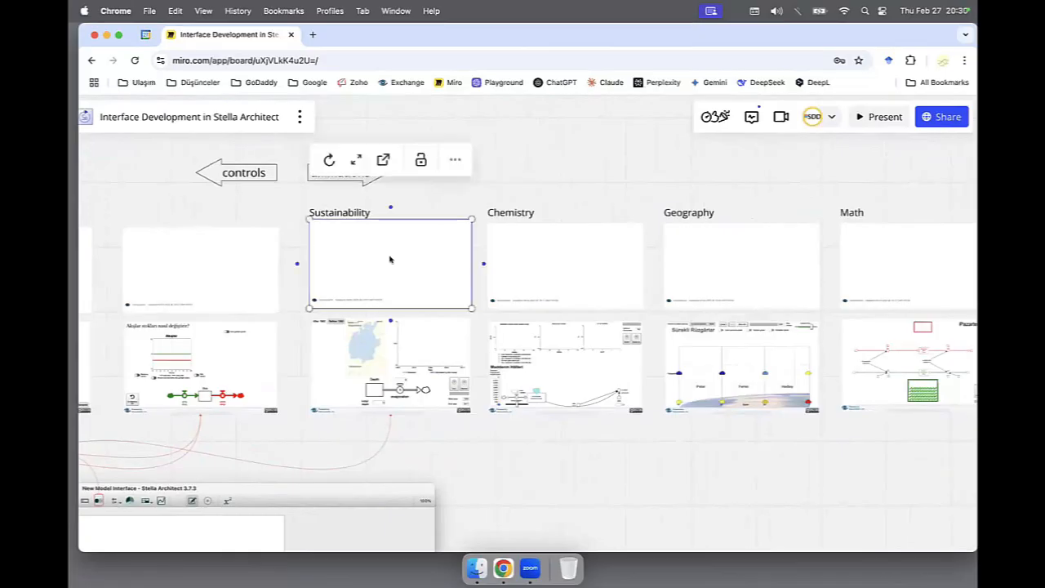
pyautogui.click(386, 162)
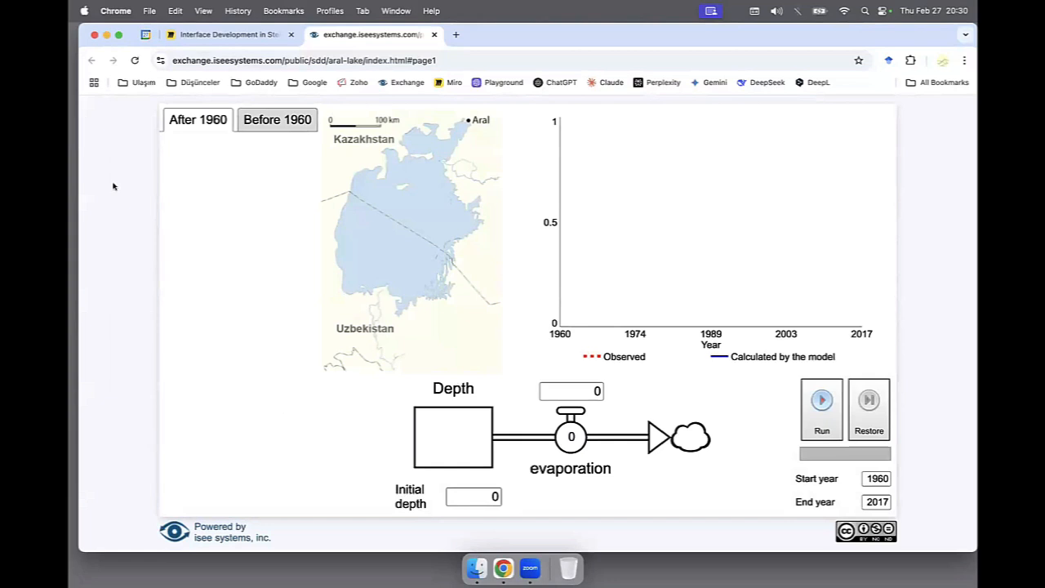
pyautogui.click(823, 404)
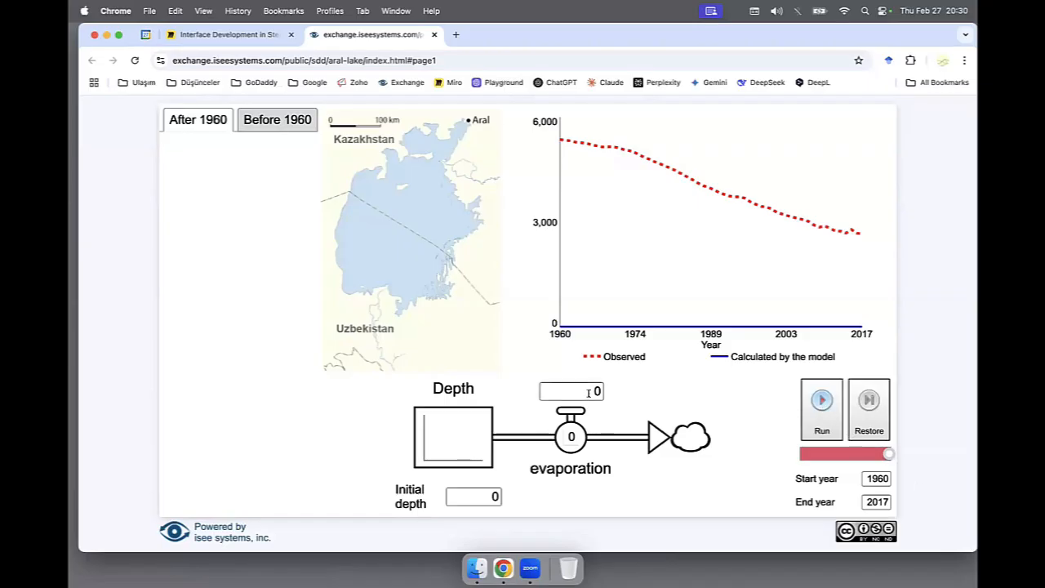
# Run the Aral lake simulation with an initial depth of 5360 and evaporation of 50, and move its time back to mid-run.
pyautogui.click(484, 496)
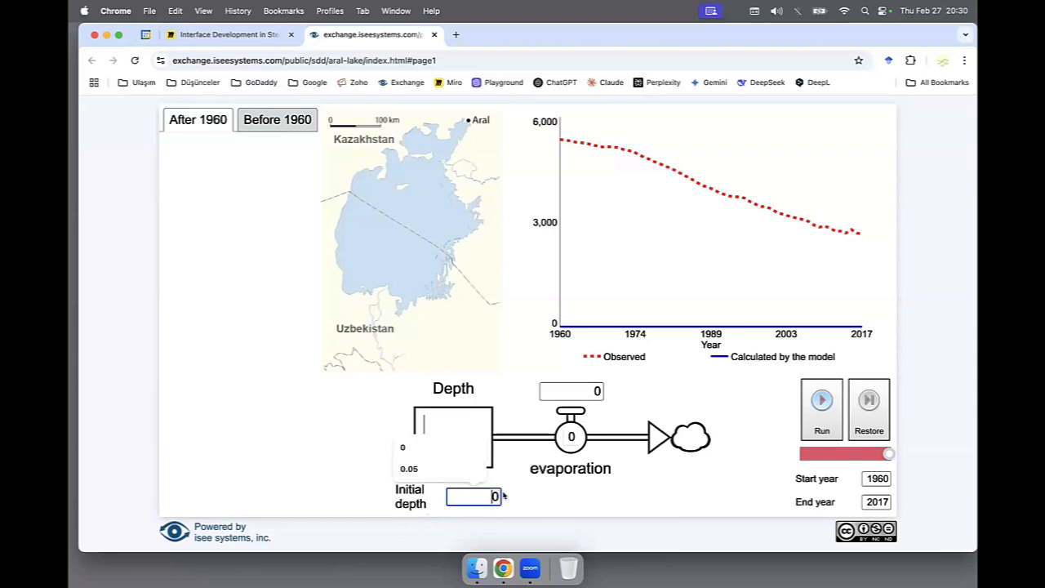
pyautogui.press('BackSpace')
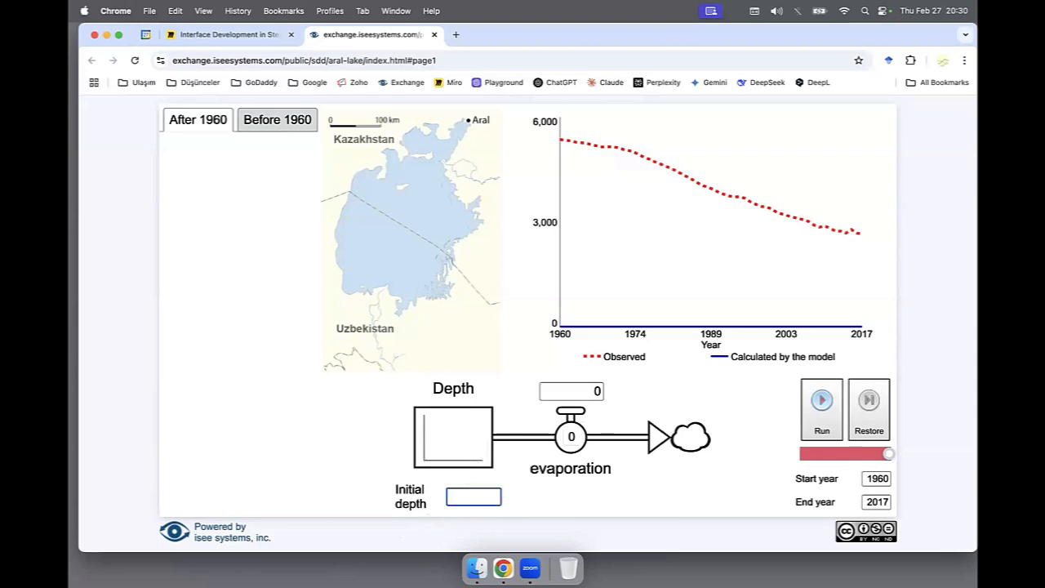
pyautogui.write('5360')
pyautogui.click(586, 391)
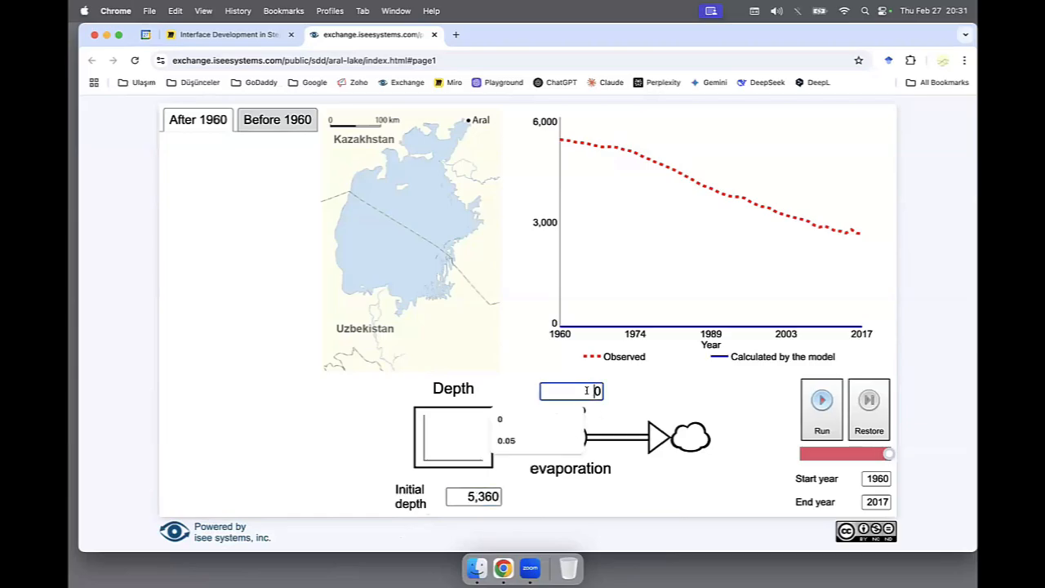
pyautogui.write('5')
pyautogui.click(815, 405)
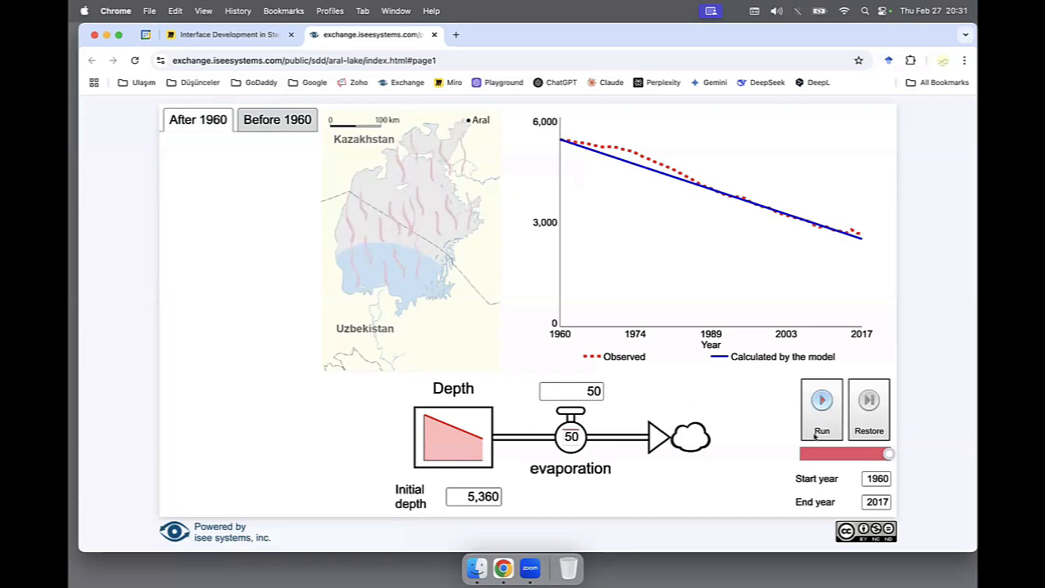
pyautogui.moveTo(891, 455); pyautogui.dragTo(849, 454)
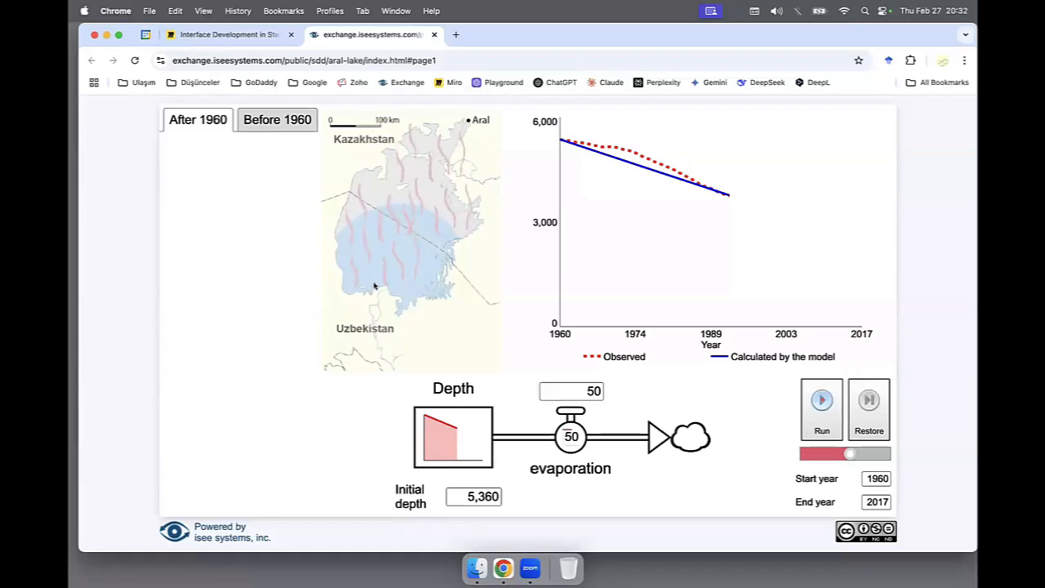
# Close the Aral lake page, open the board's Chemistry example in its own page and run it with an energy change of 40 joule/min.
pyautogui.click(435, 35)
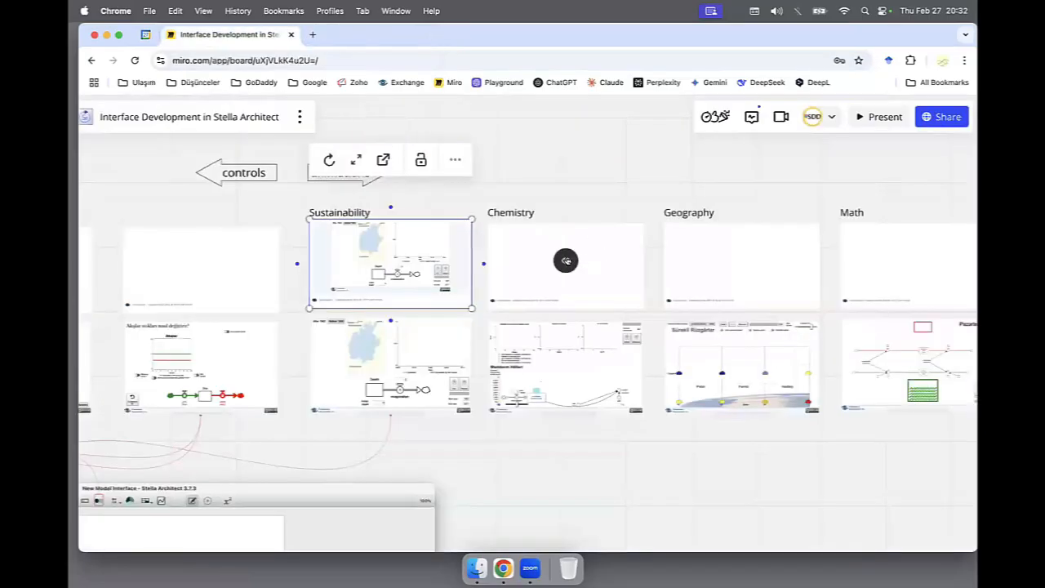
pyautogui.click(566, 260)
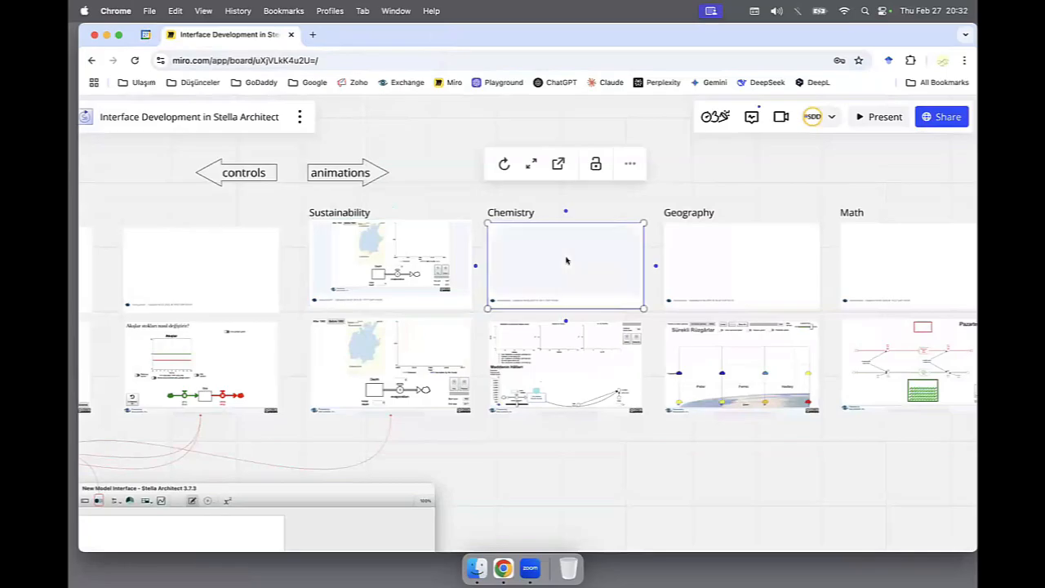
pyautogui.click(558, 164)
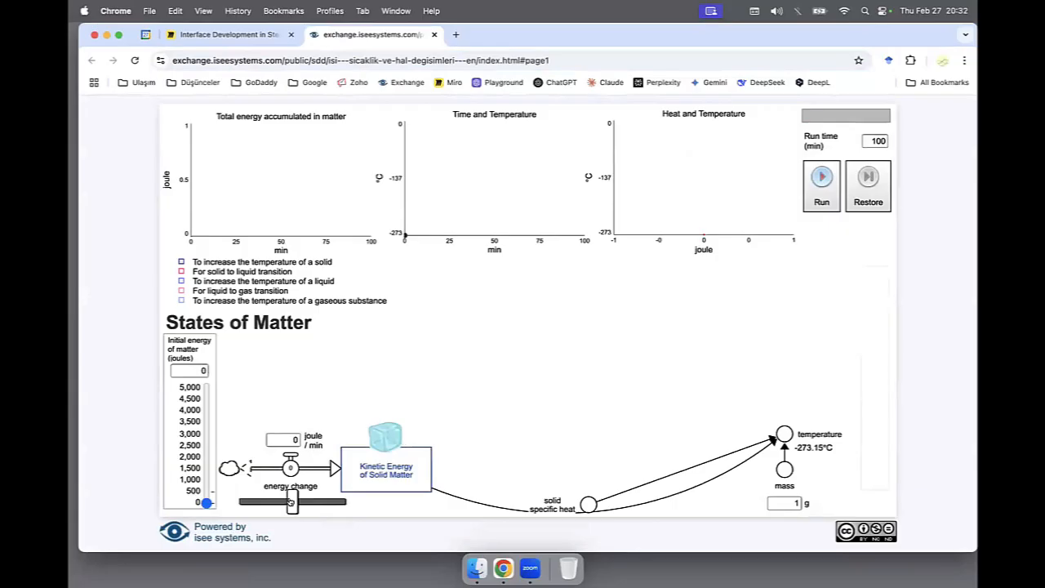
pyautogui.moveTo(292, 502); pyautogui.dragTo(340, 502)
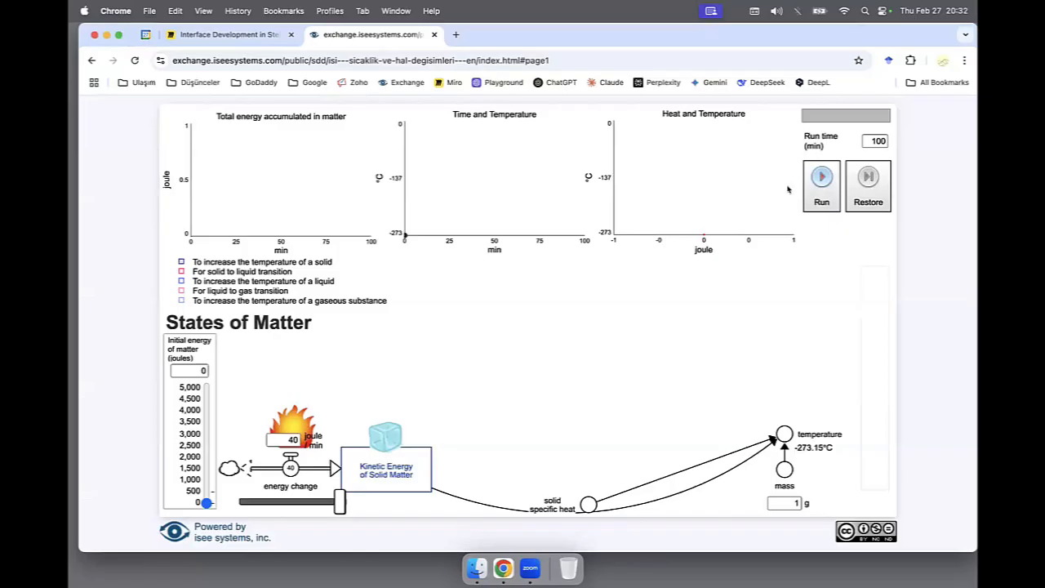
pyautogui.click(820, 186)
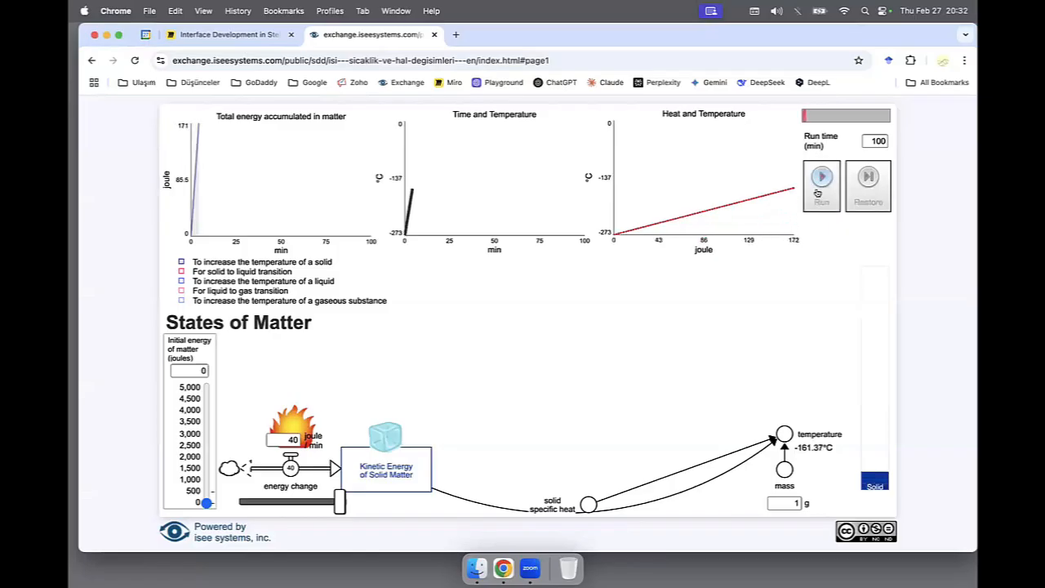
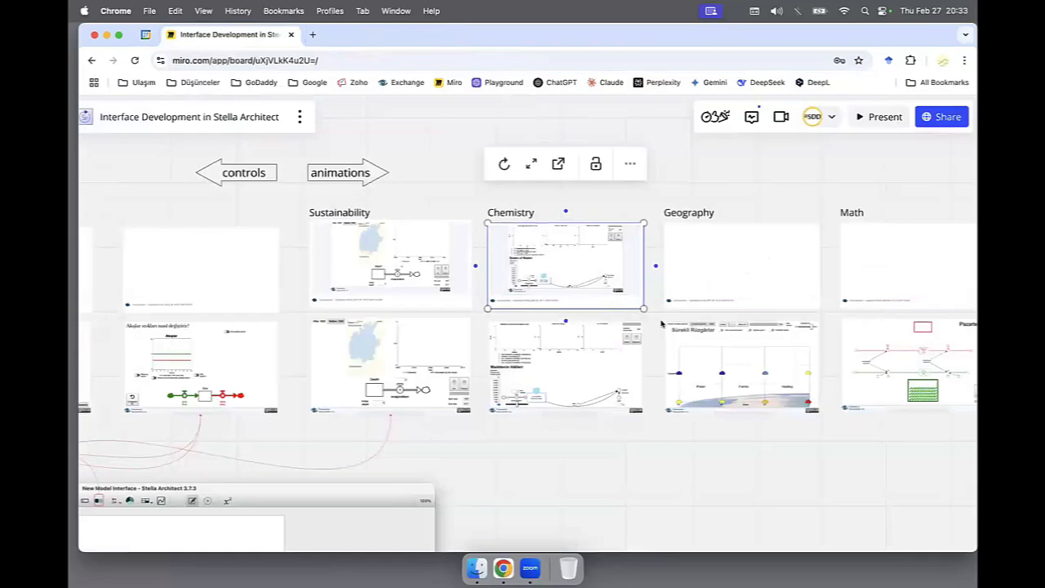
# Open the board's Geography example in its own page, run the Atmospheric Circulation simulation and view its Model page.
pyautogui.click(733, 260)
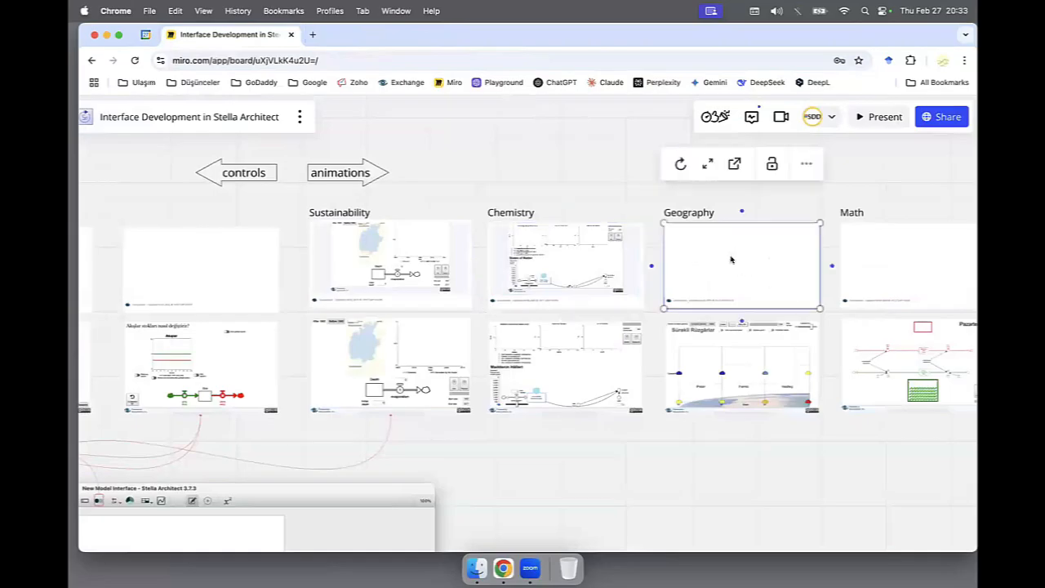
pyautogui.click(734, 164)
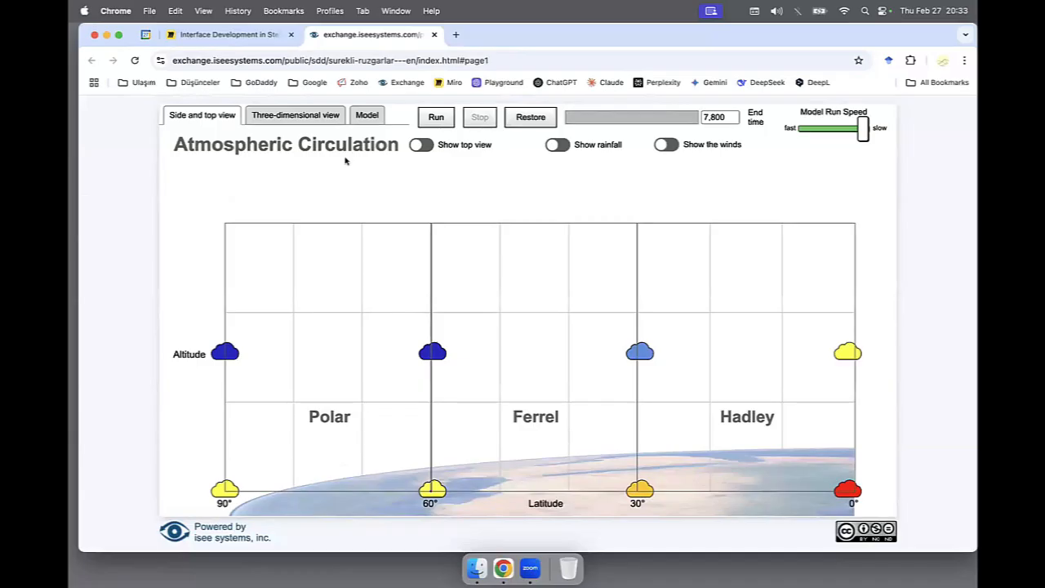
pyautogui.click(430, 120)
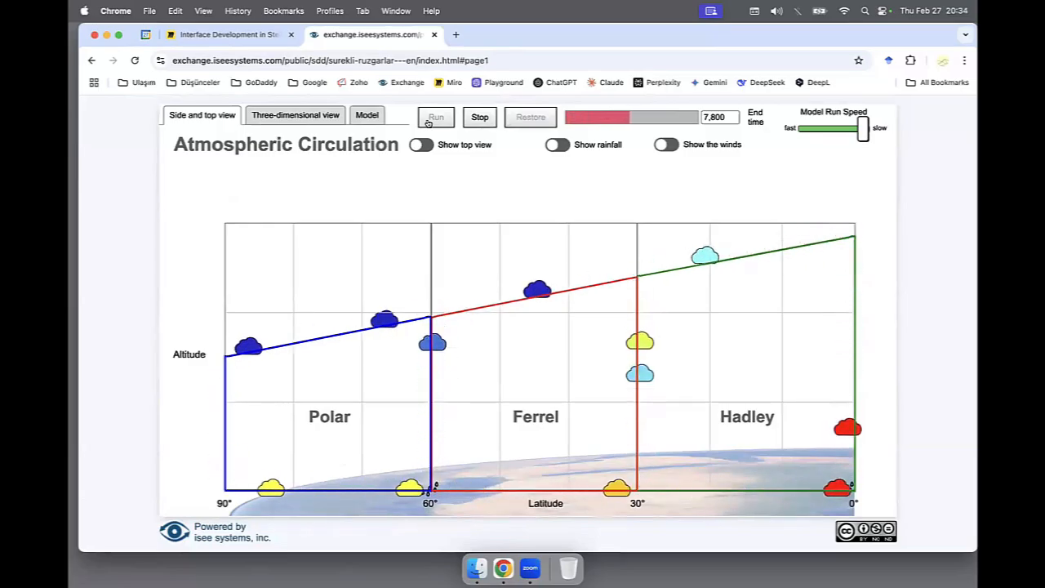
pyautogui.click(366, 116)
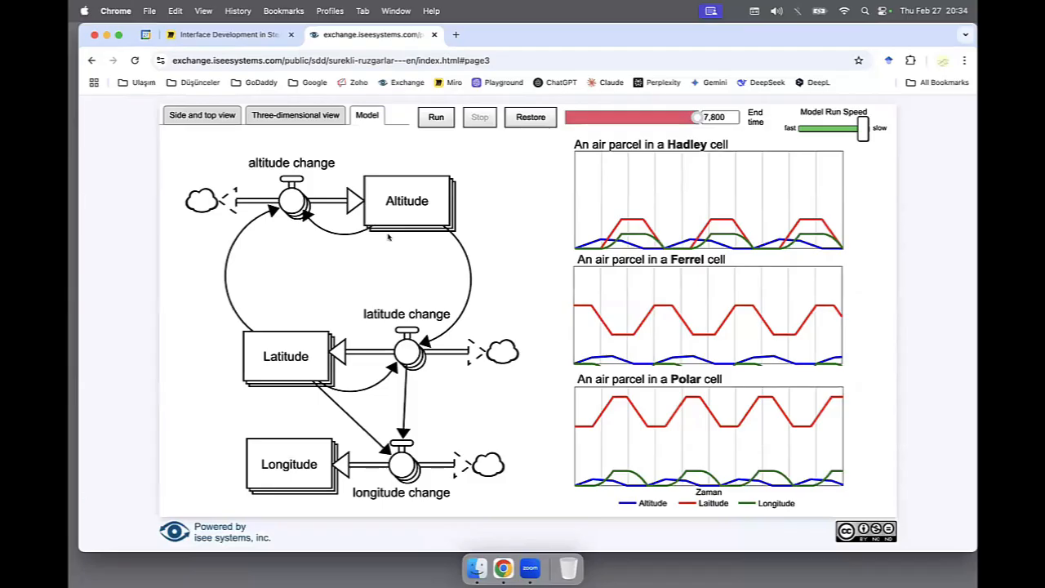
# Restore the atmospheric circulation model and run it in the three-dimensional view, closing the page when finished.
pyautogui.click(533, 119)
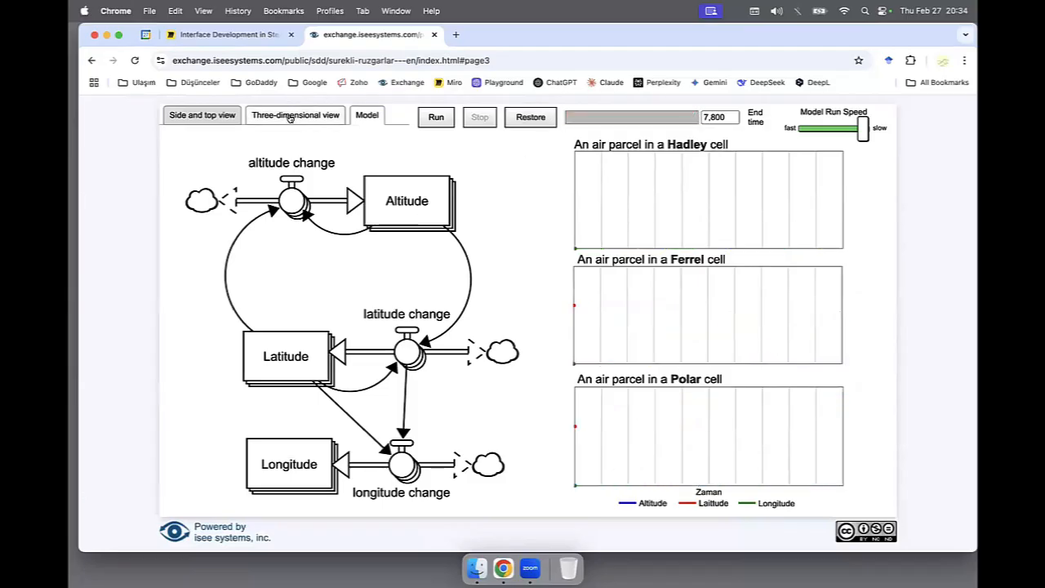
pyautogui.click(290, 118)
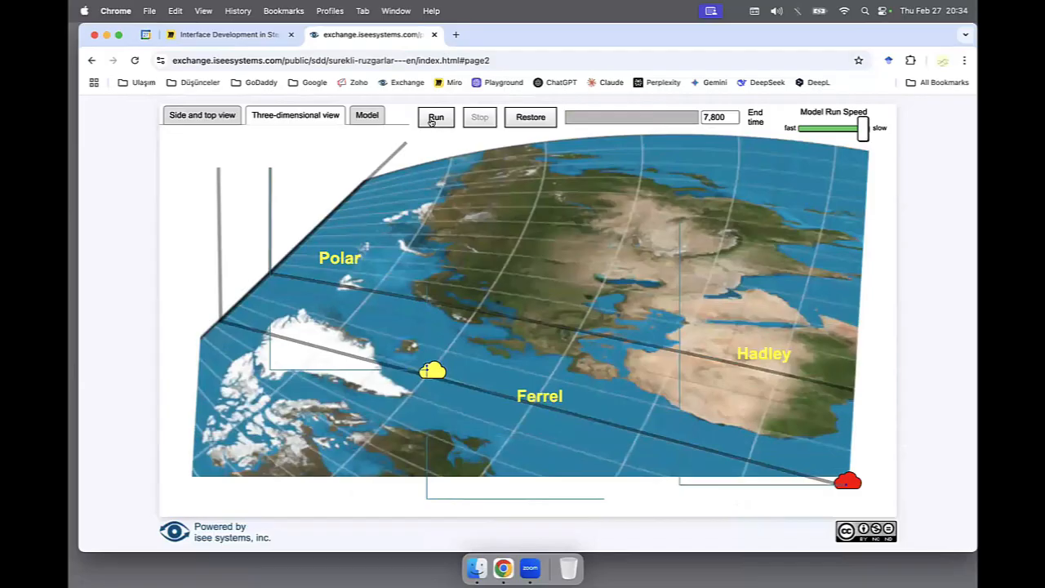
pyautogui.click(435, 119)
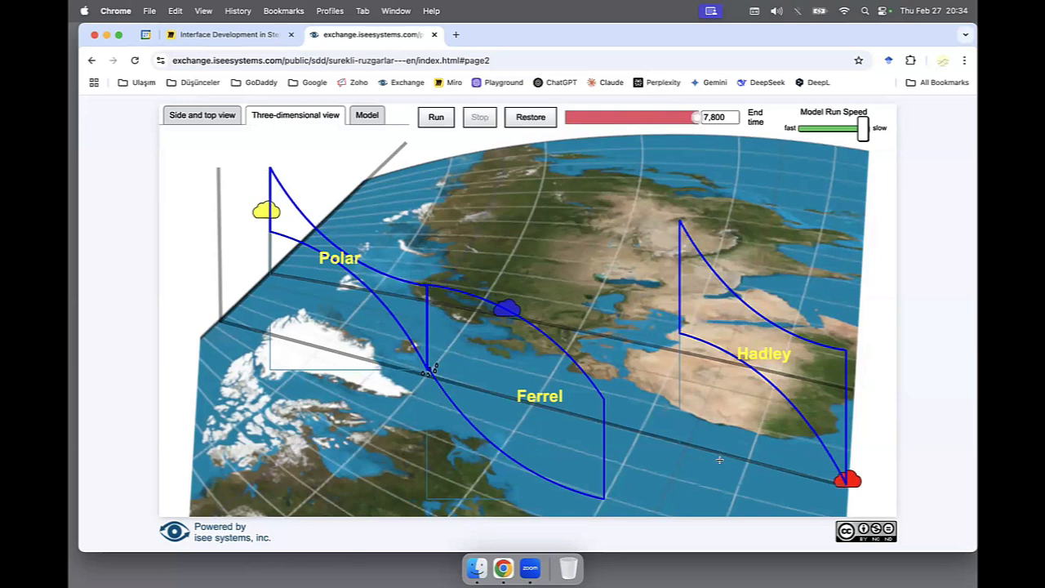
pyautogui.click(434, 34)
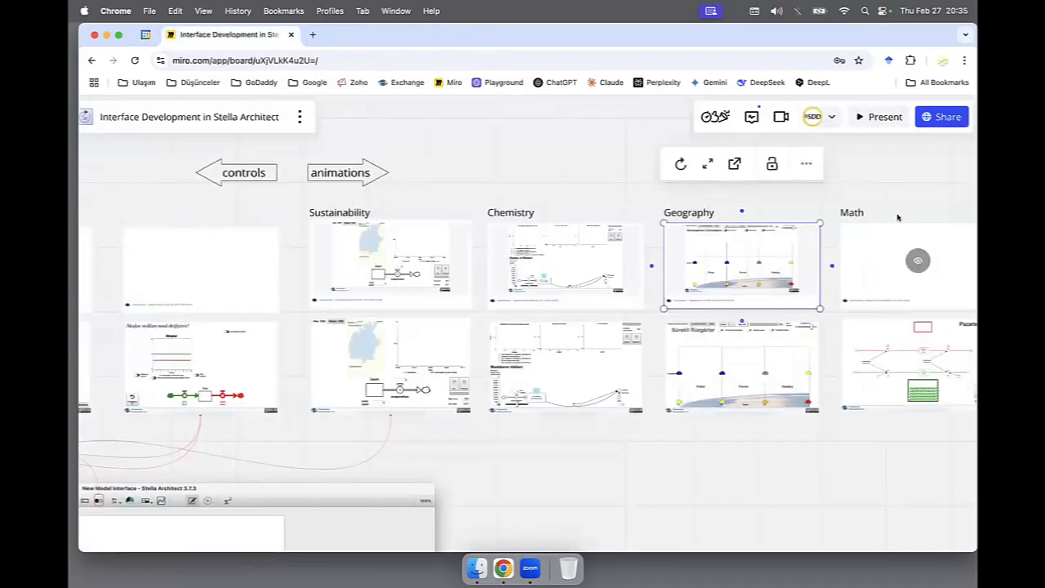
# Open the board's Math example in its own page, reload it and run the greengrocer simulation day by day from Monday to Thursday.
pyautogui.click(917, 260)
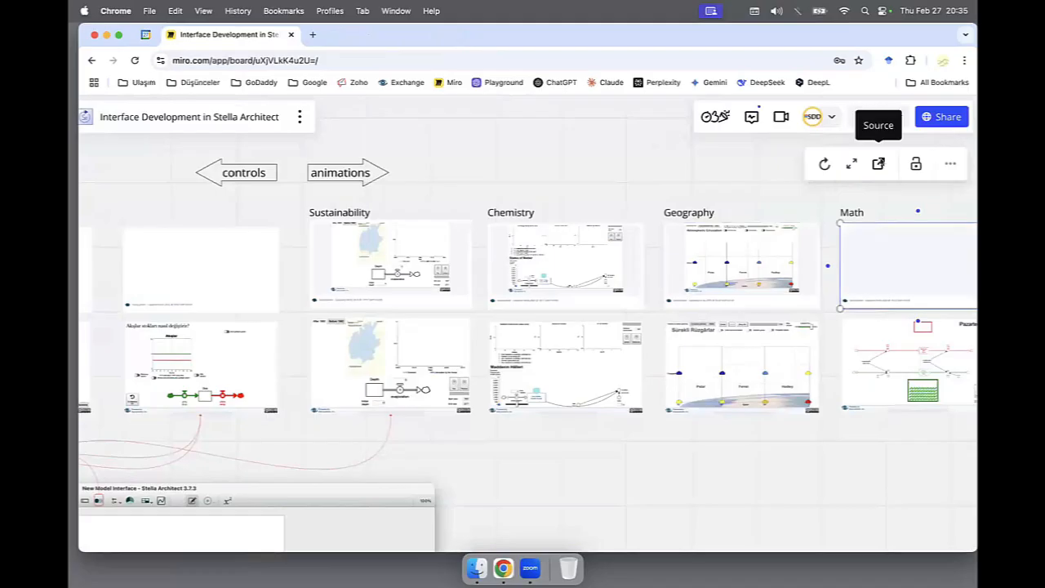
pyautogui.click(879, 163)
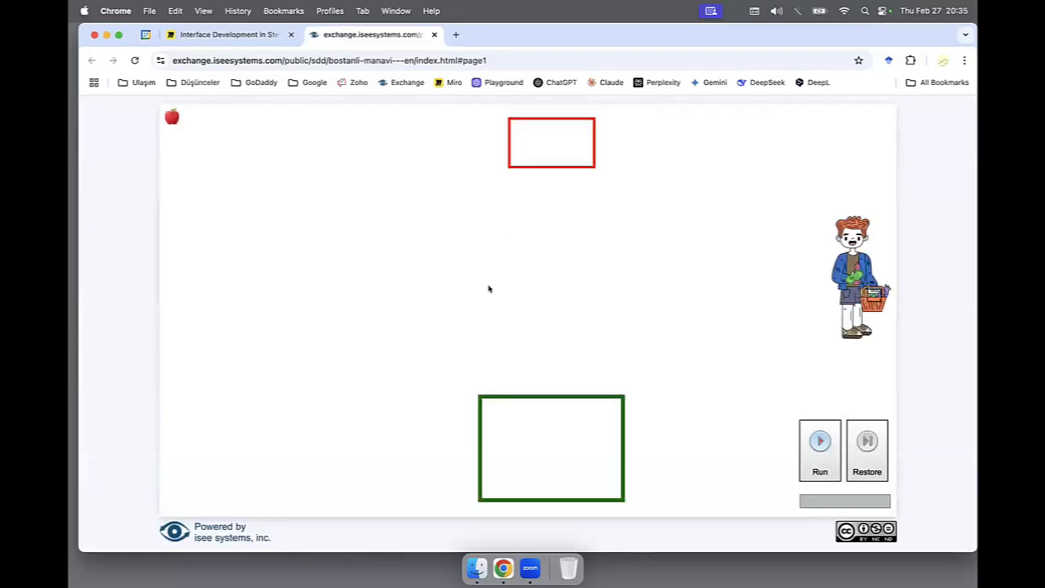
pyautogui.click(134, 60)
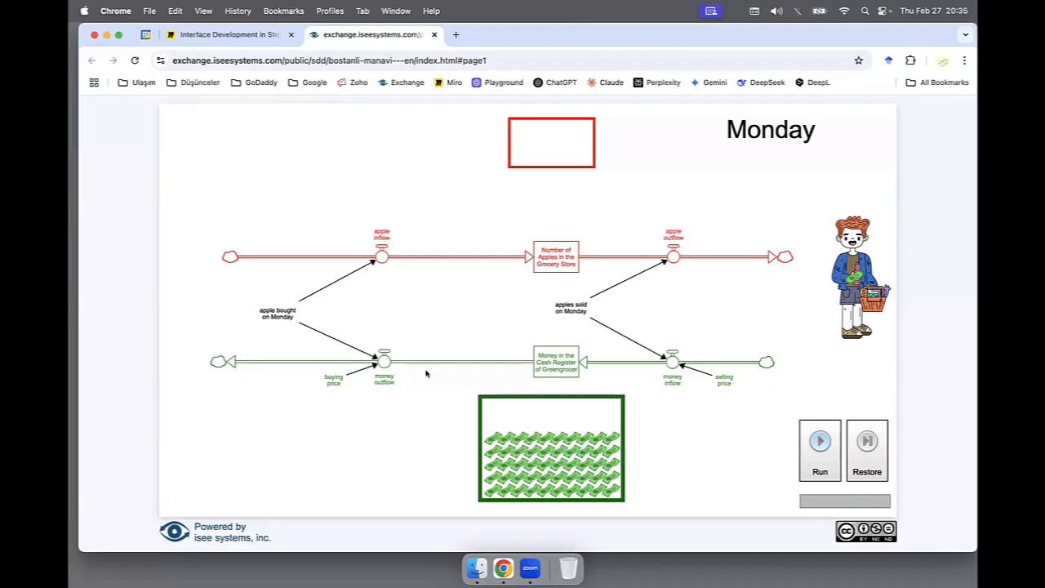
pyautogui.click(808, 445)
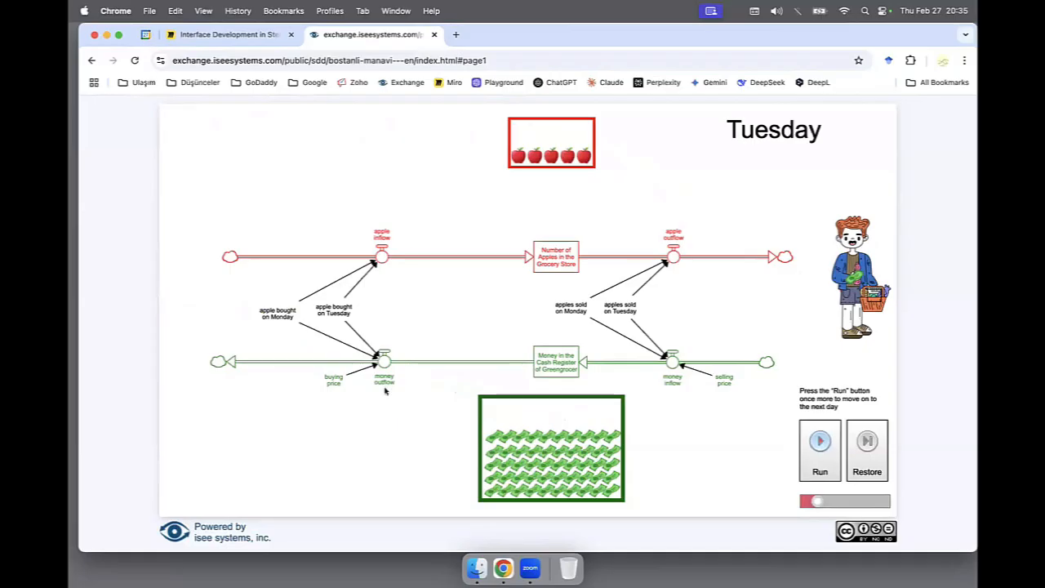
pyautogui.click(818, 441)
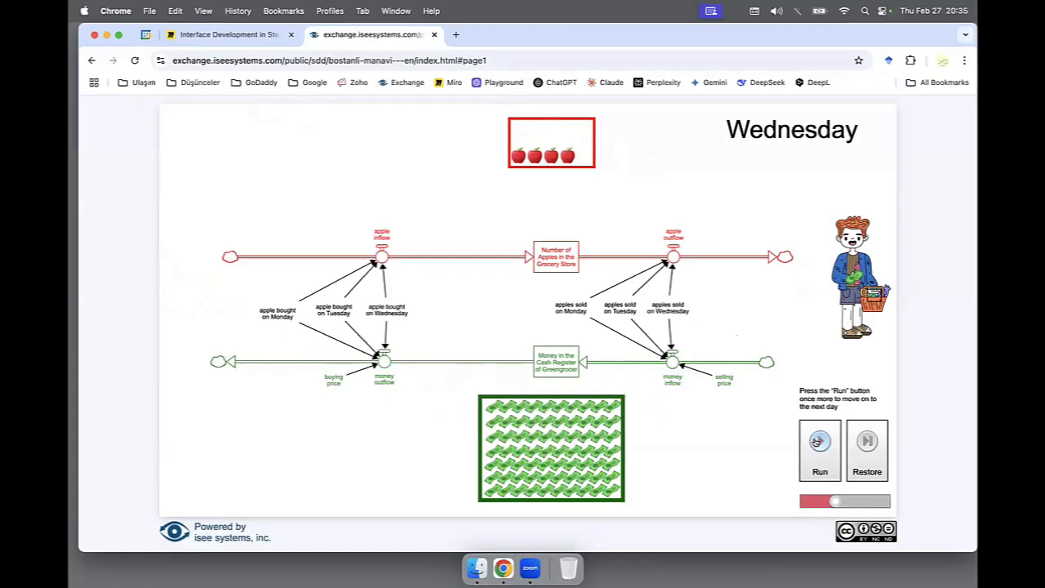
pyautogui.click(817, 442)
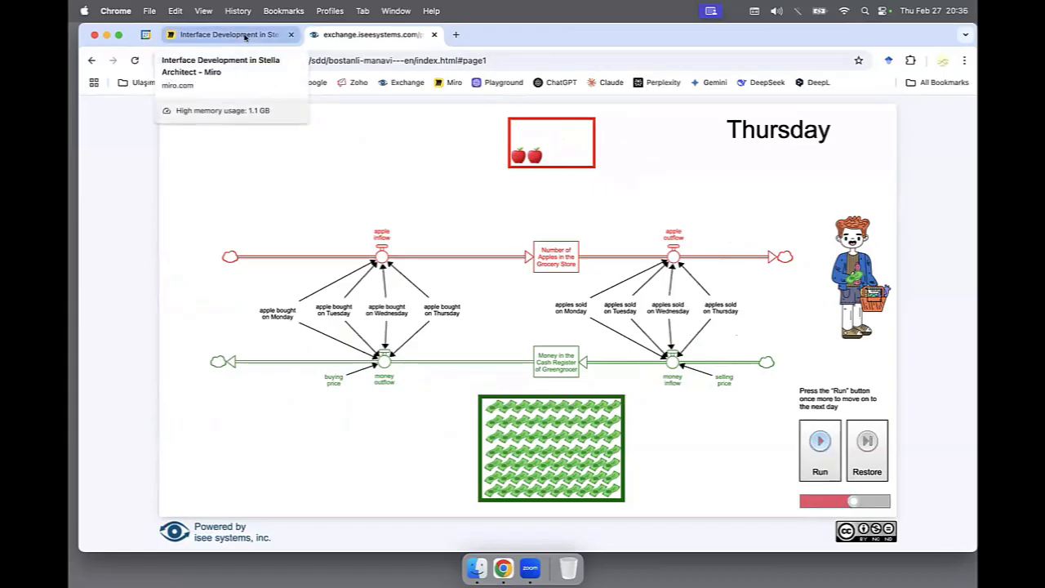
# Return to the Miro board, open the first Physics example in its own page and close the greengrocer page.
pyautogui.click(245, 37)
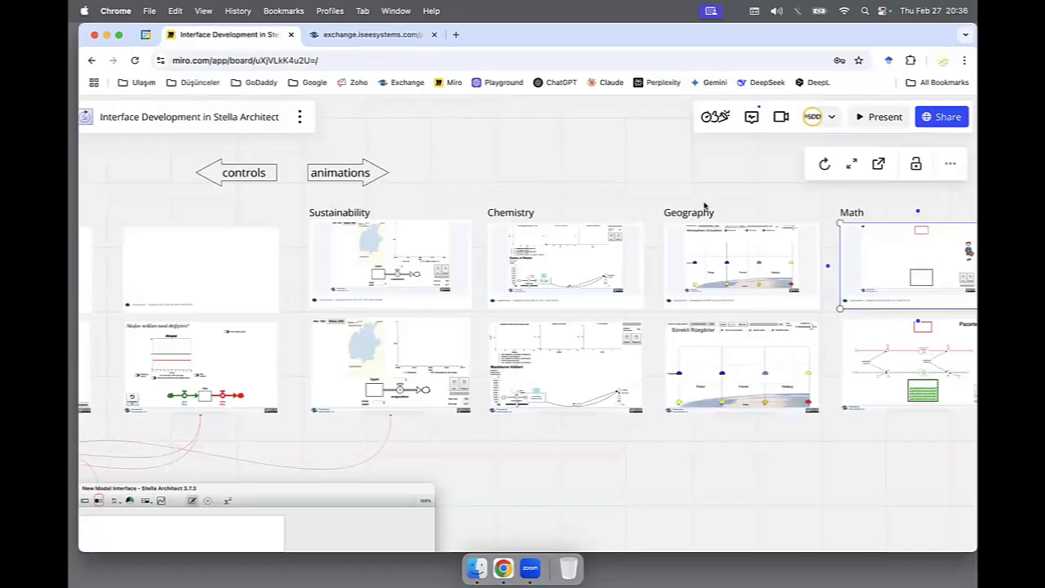
pyautogui.click(736, 522)
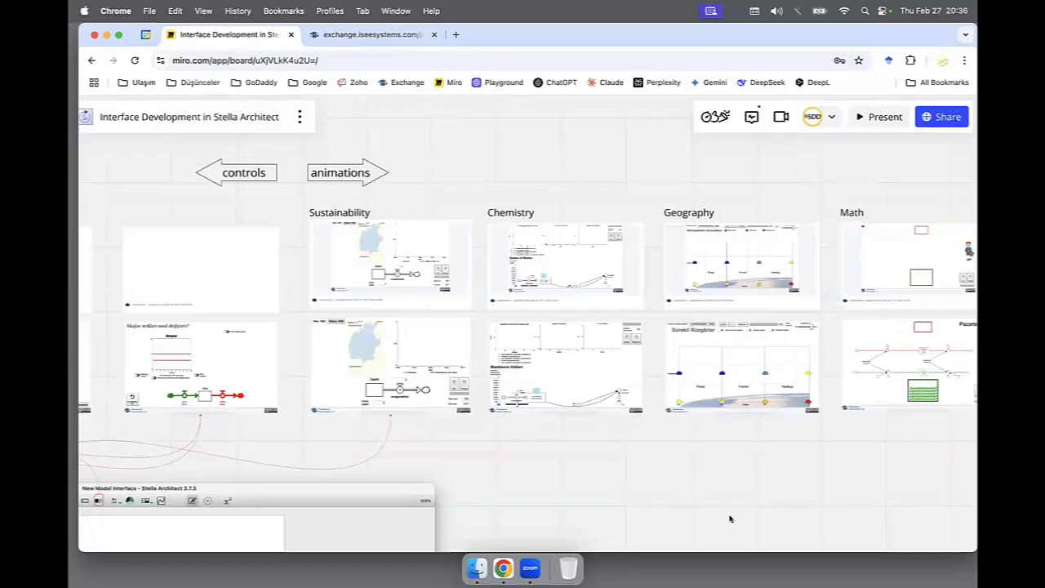
pyautogui.scroll(-3, 730, 518)
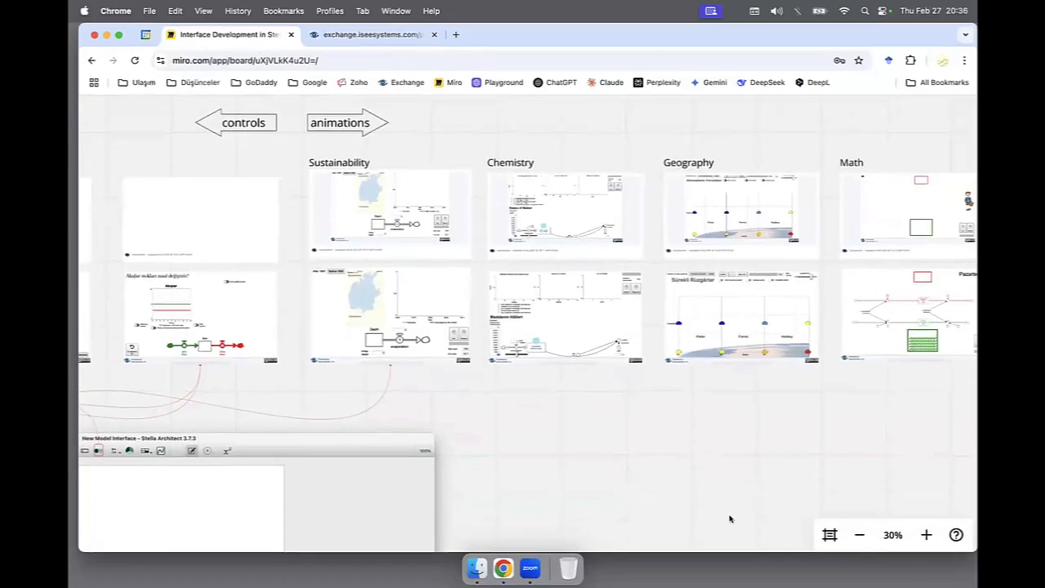
pyautogui.hscroll(10, 401, 450)
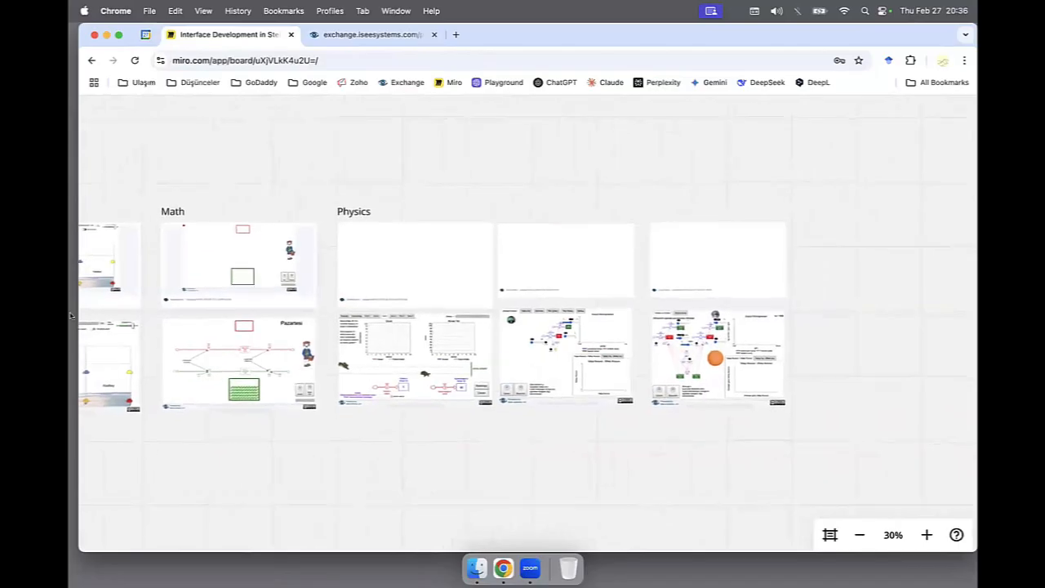
pyautogui.click(415, 260)
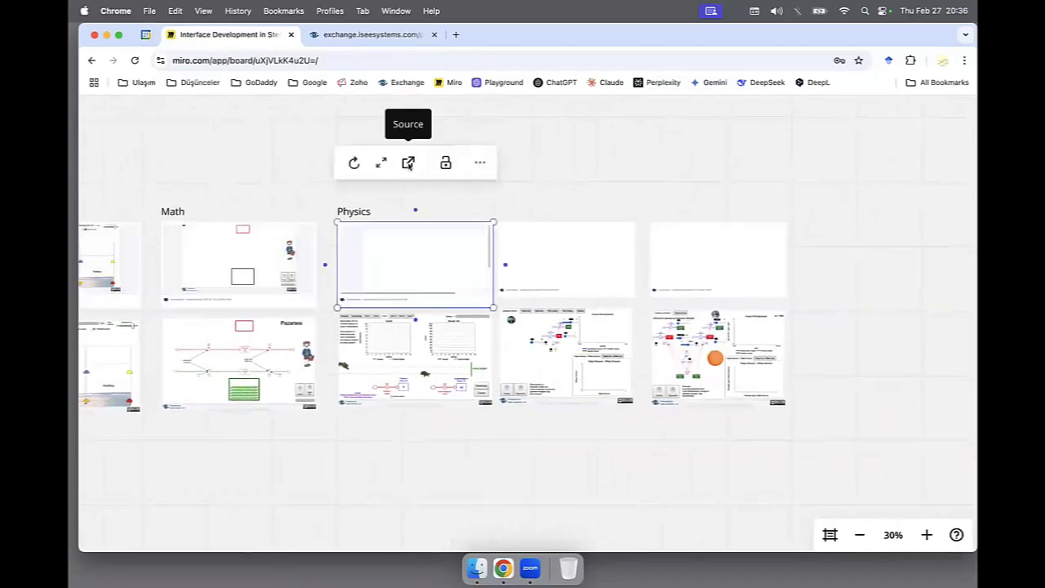
pyautogui.click(408, 163)
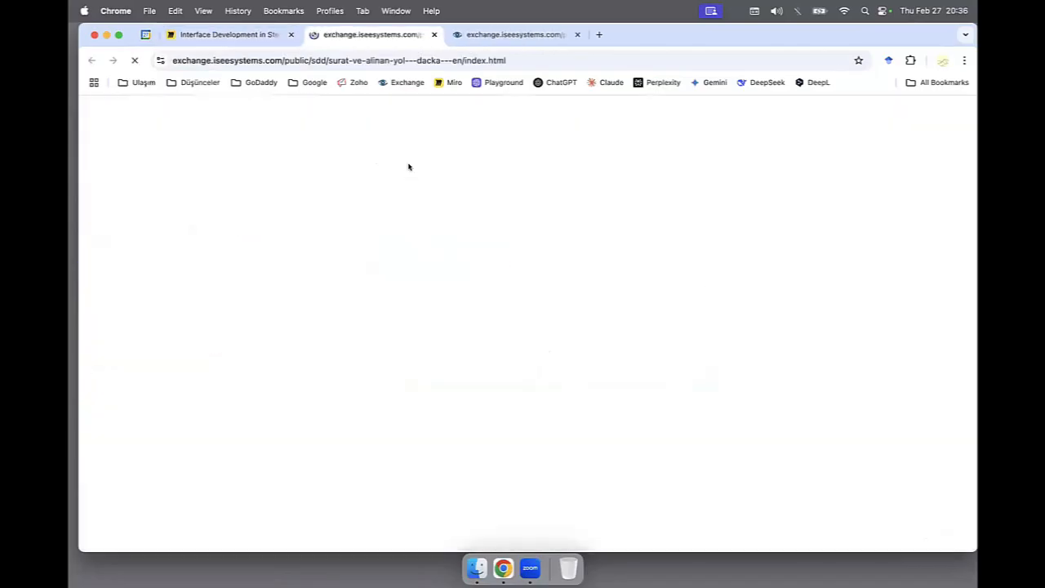
pyautogui.click(576, 34)
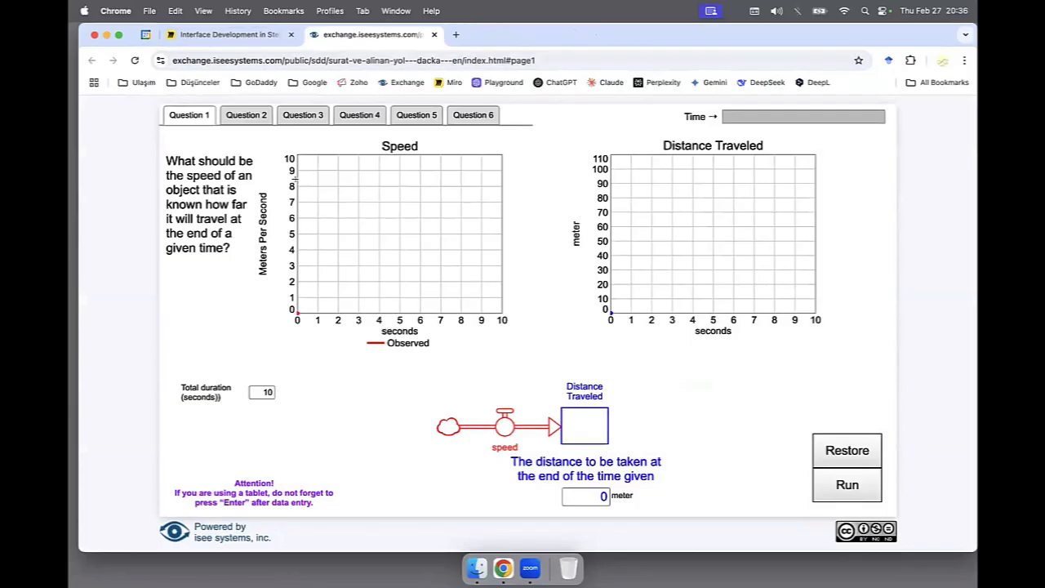
# Run Question 6's turtle simulation with both speeds at 3 m/s and both durations at 3 seconds, and move its time back to 9.
pyautogui.click(474, 116)
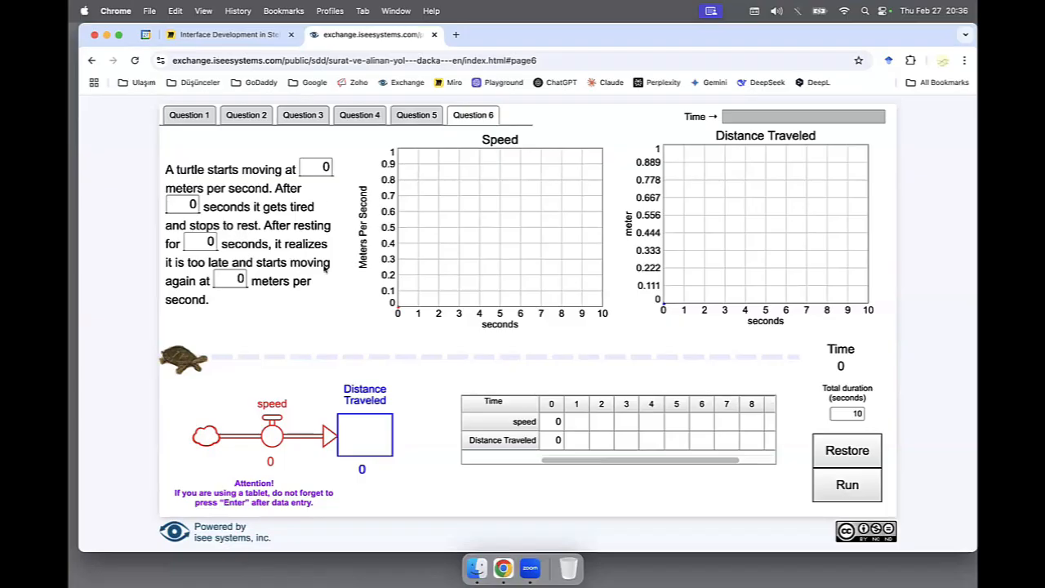
pyautogui.click(325, 167)
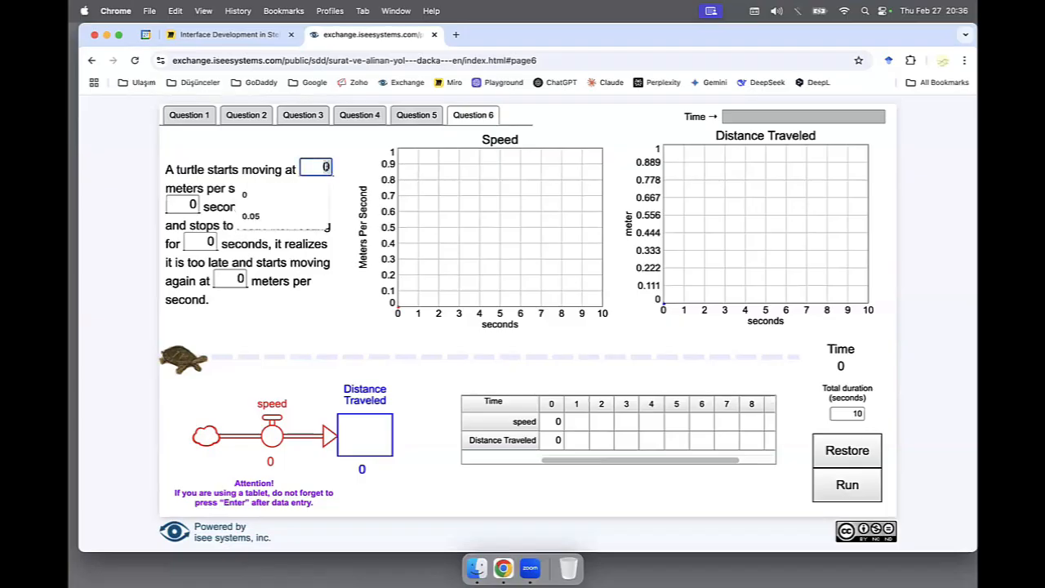
pyautogui.write('3')
pyautogui.press('Tab')
pyautogui.write('3')
pyautogui.press('Tab')
pyautogui.write('3')
pyautogui.press('Tab')
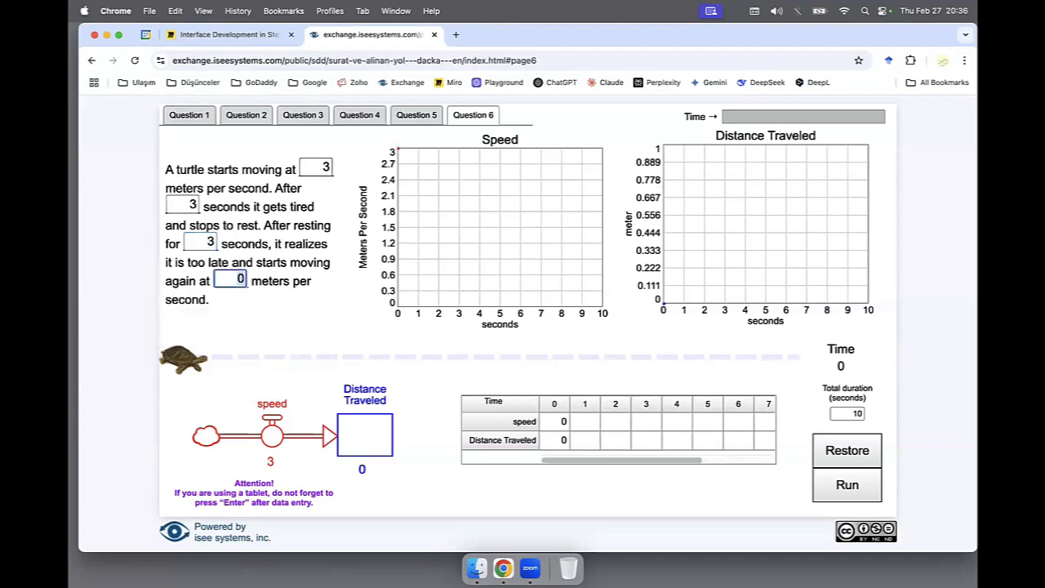
pyautogui.write('3')
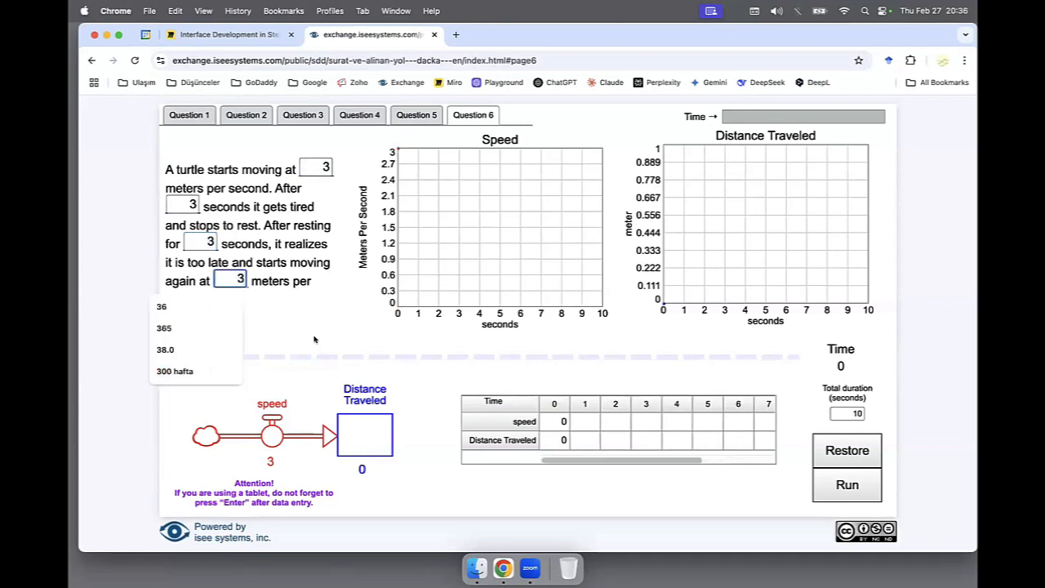
pyautogui.press('Return')
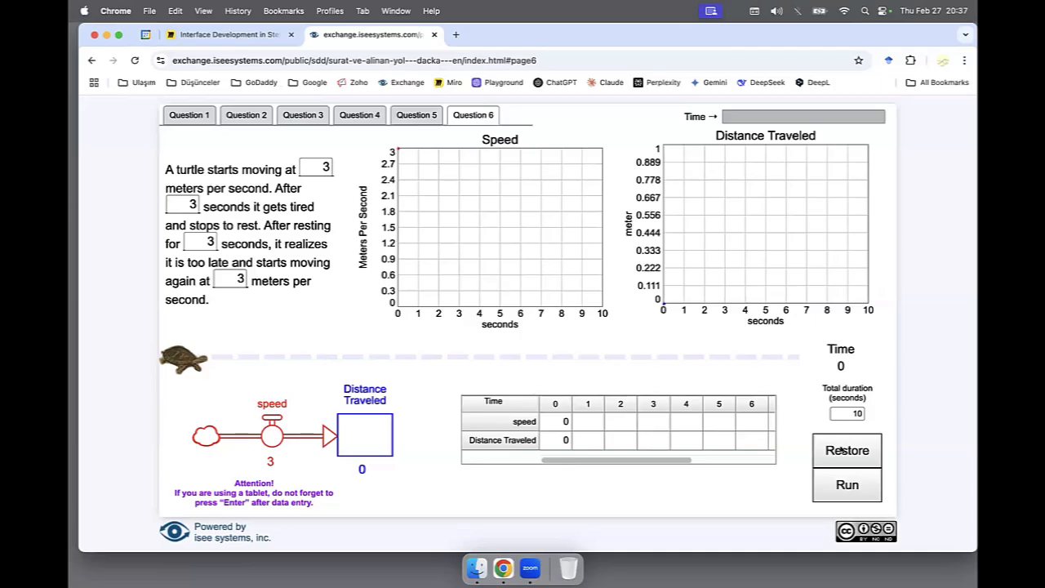
pyautogui.click(845, 484)
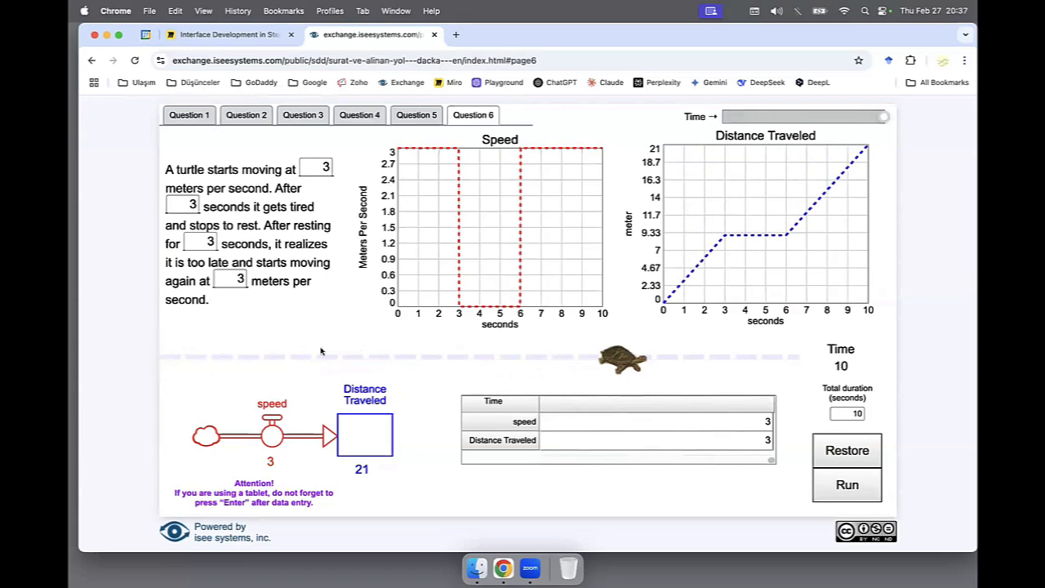
pyautogui.click(877, 118)
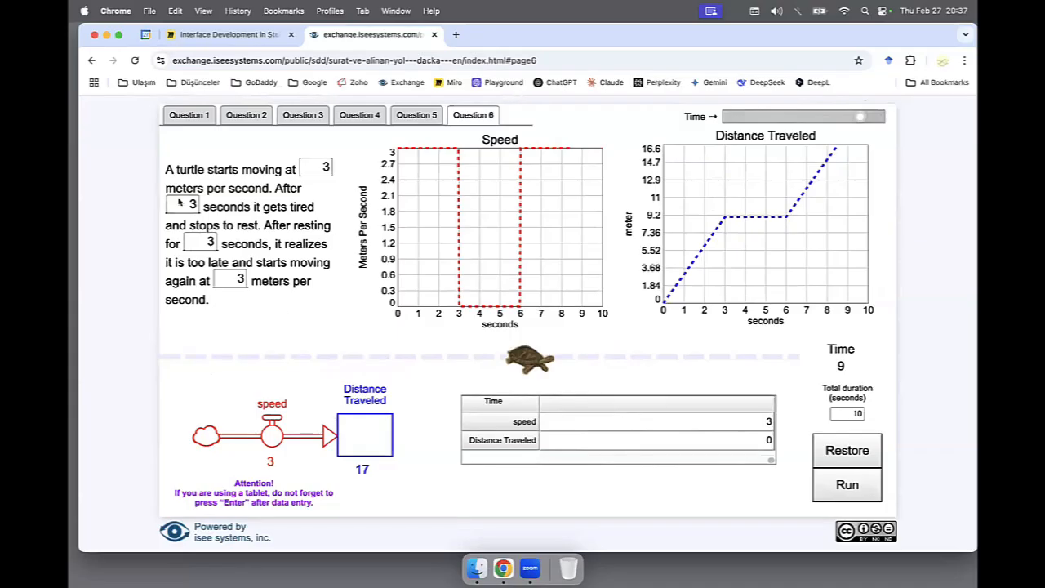
# Open the board's second Physics example in its own page and run the Free fall simulation with its preset inputs.
pyautogui.click(239, 36)
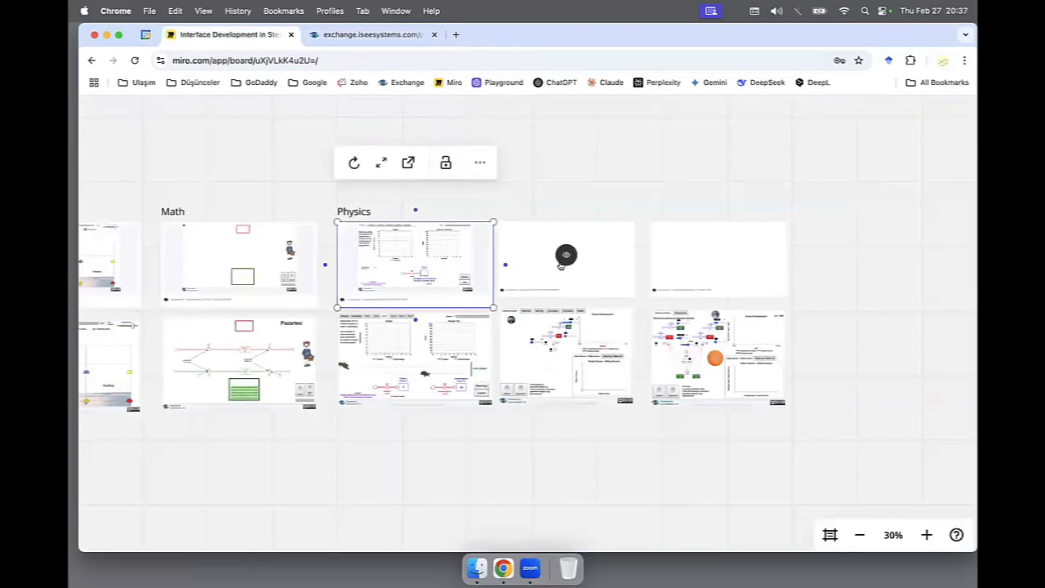
pyautogui.click(561, 265)
pyautogui.click(555, 164)
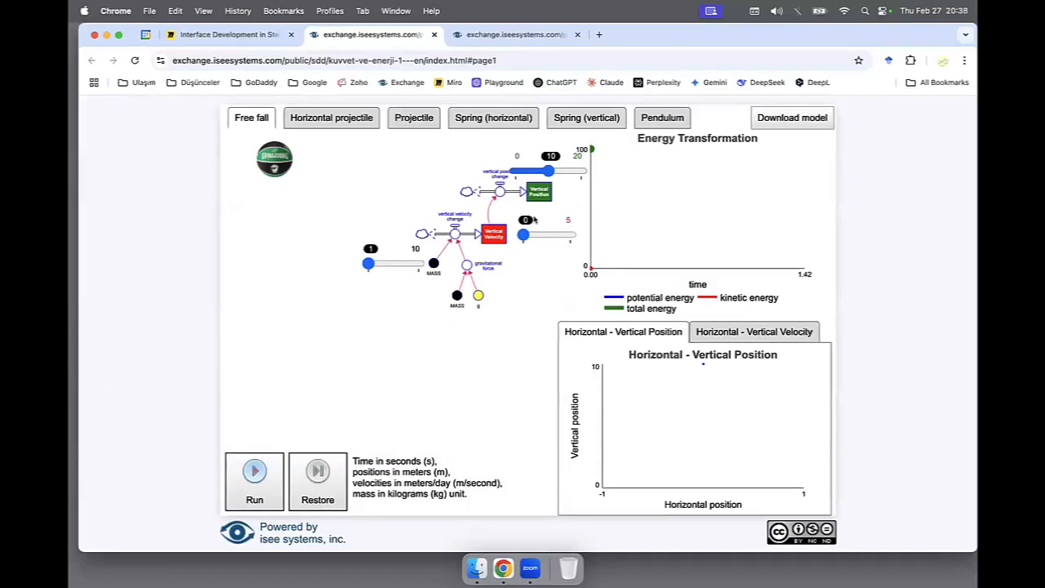
pyautogui.click(504, 35)
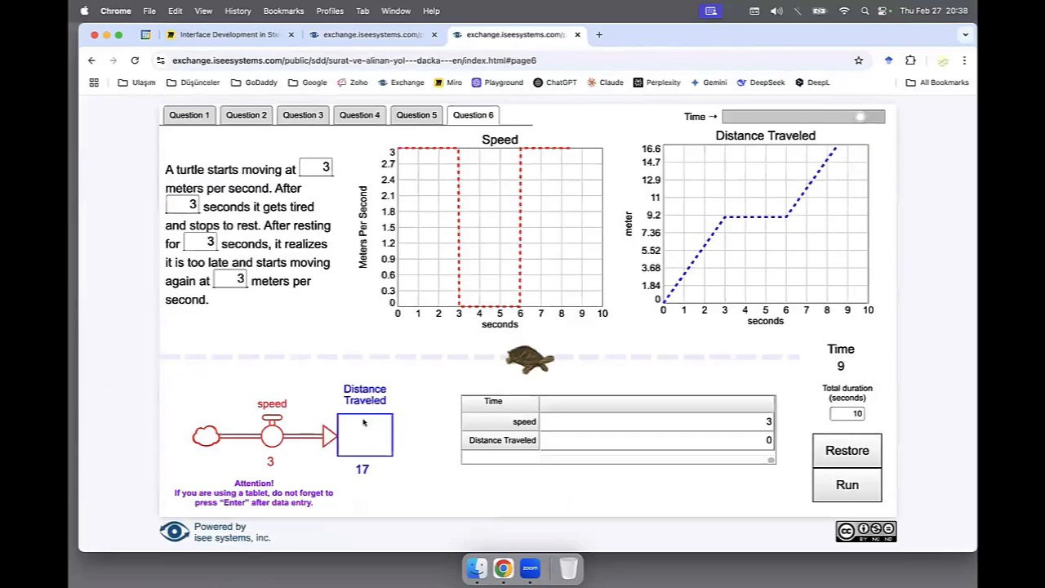
pyautogui.click(369, 35)
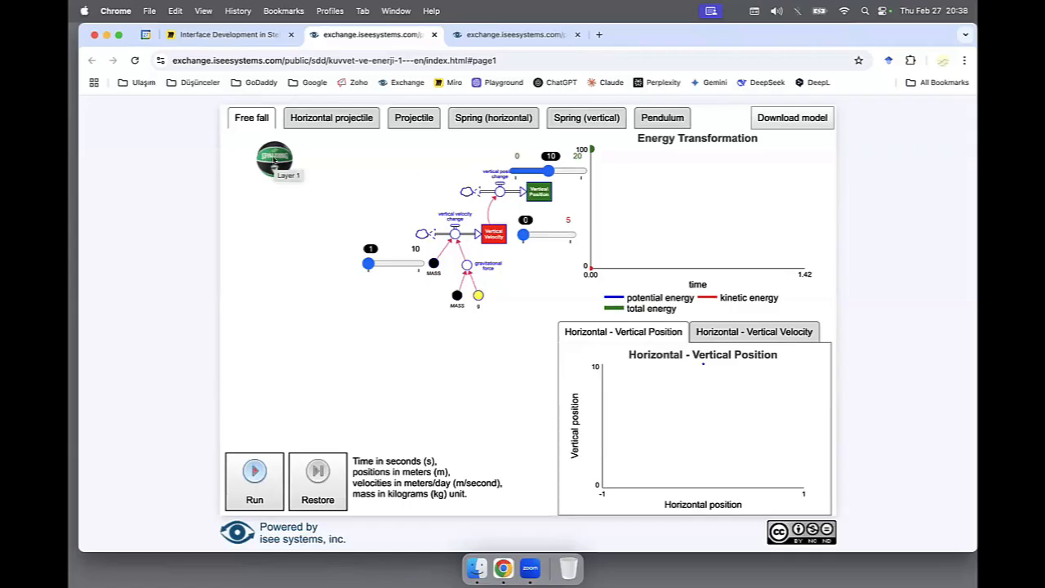
pyautogui.click(254, 491)
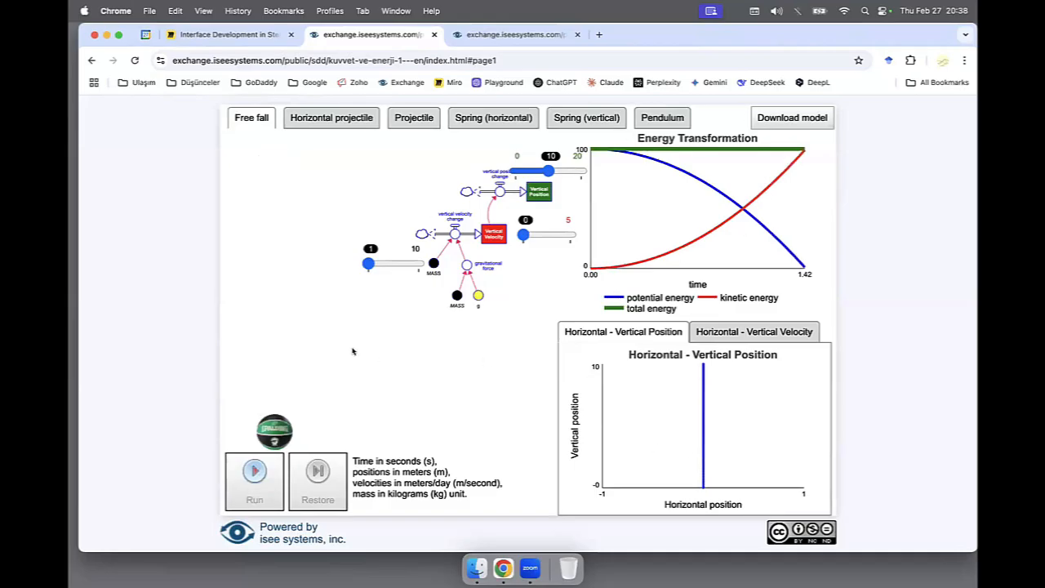
# Switch to the Projectile model, restore it and run it with its preset velocity of 30 and angle of 45°.
pyautogui.click(403, 117)
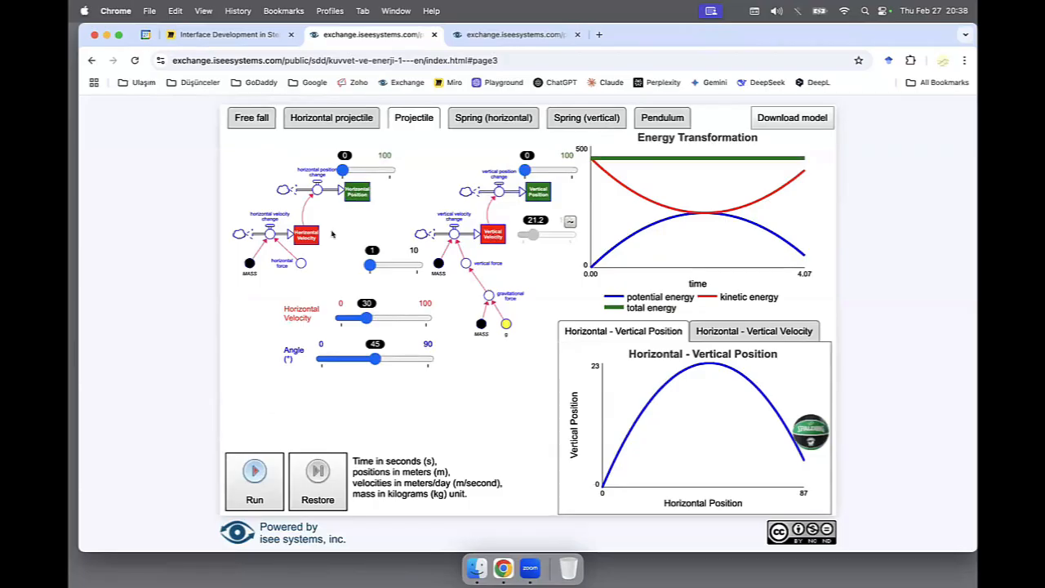
pyautogui.click(317, 482)
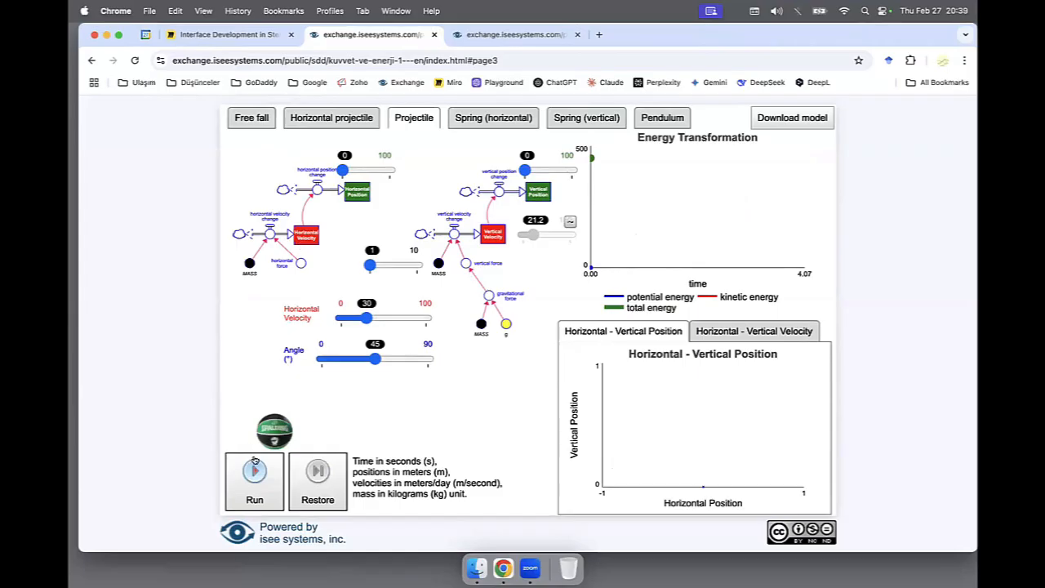
pyautogui.click(251, 488)
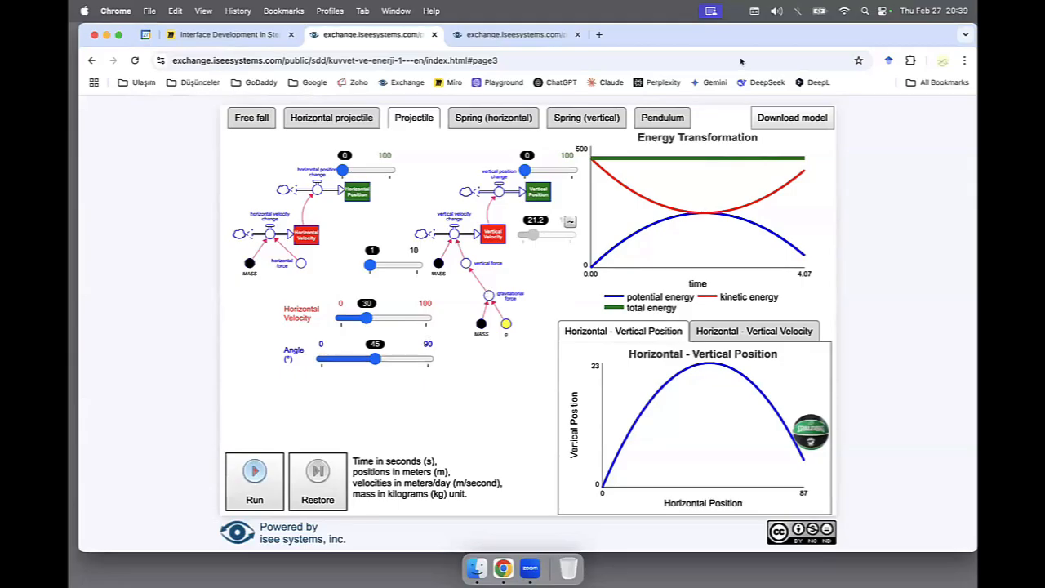
# Switch to the Pendulum model, restore it and run its simulation with the preset inputs.
pyautogui.click(661, 117)
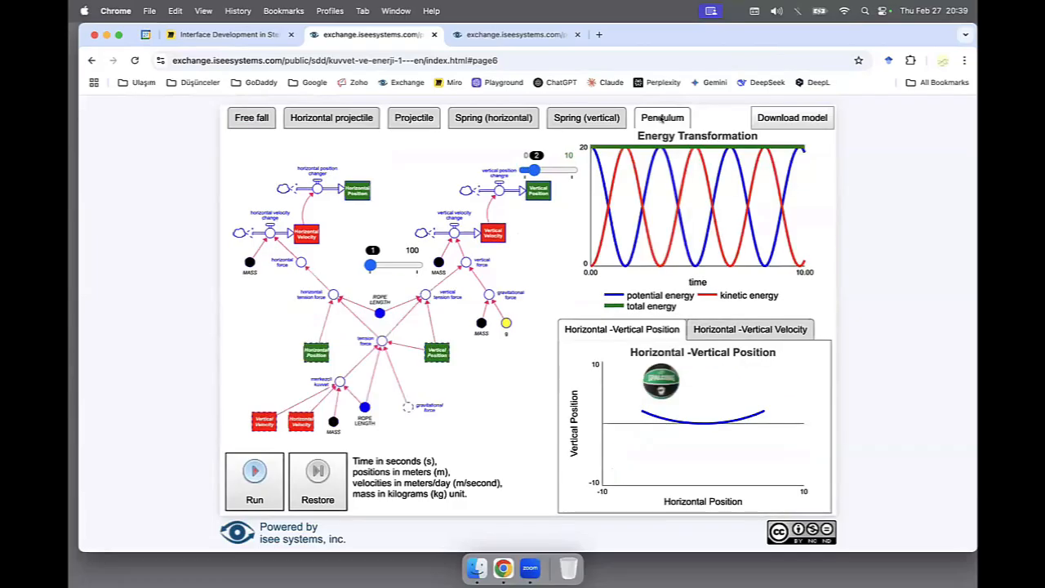
pyautogui.click(326, 489)
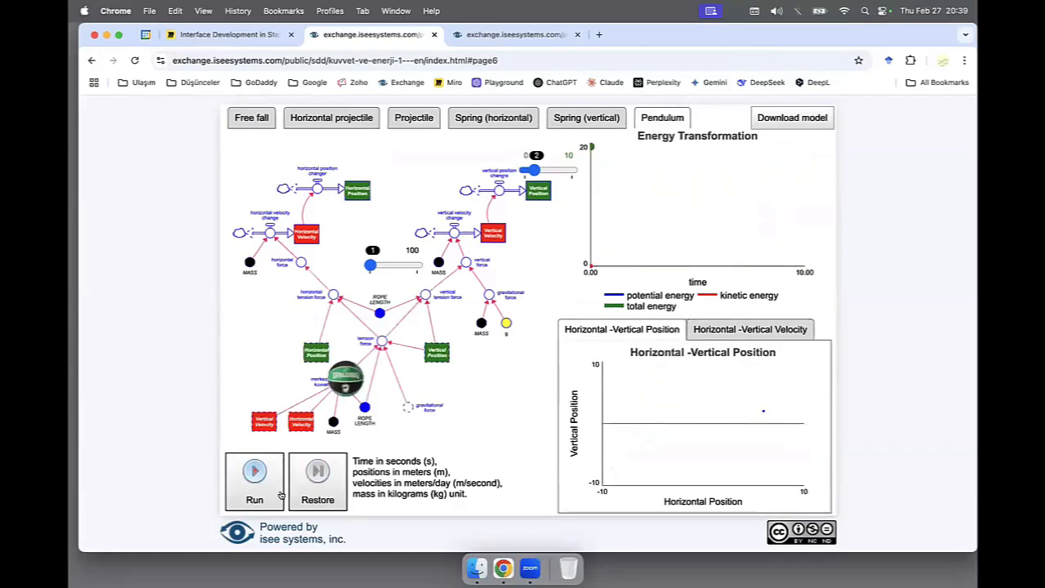
pyautogui.click(249, 494)
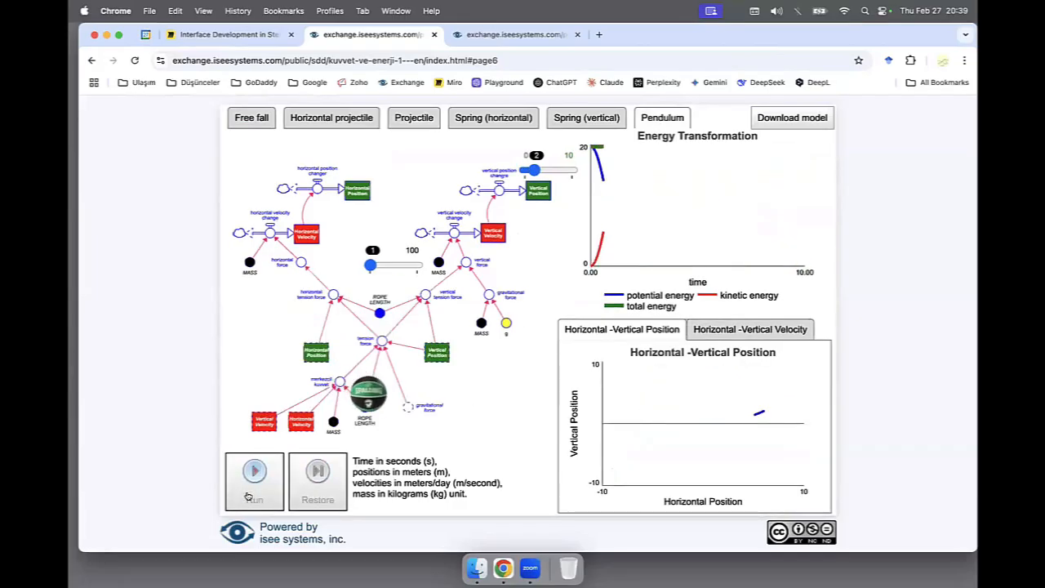
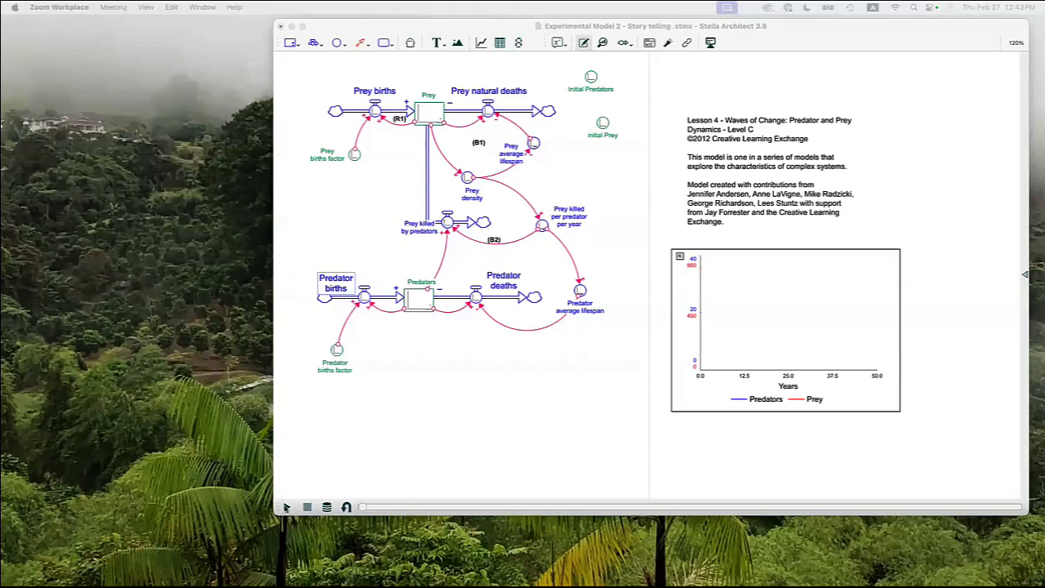
# Run the predator and prey model, restore it to its starting state and open its interface window.
pyautogui.click(287, 507)
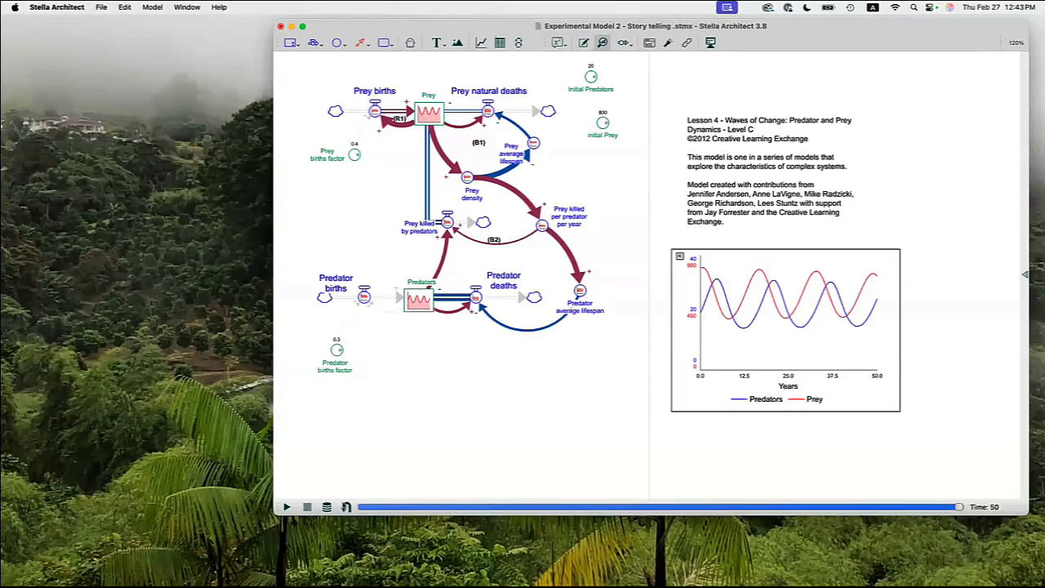
pyautogui.click(347, 506)
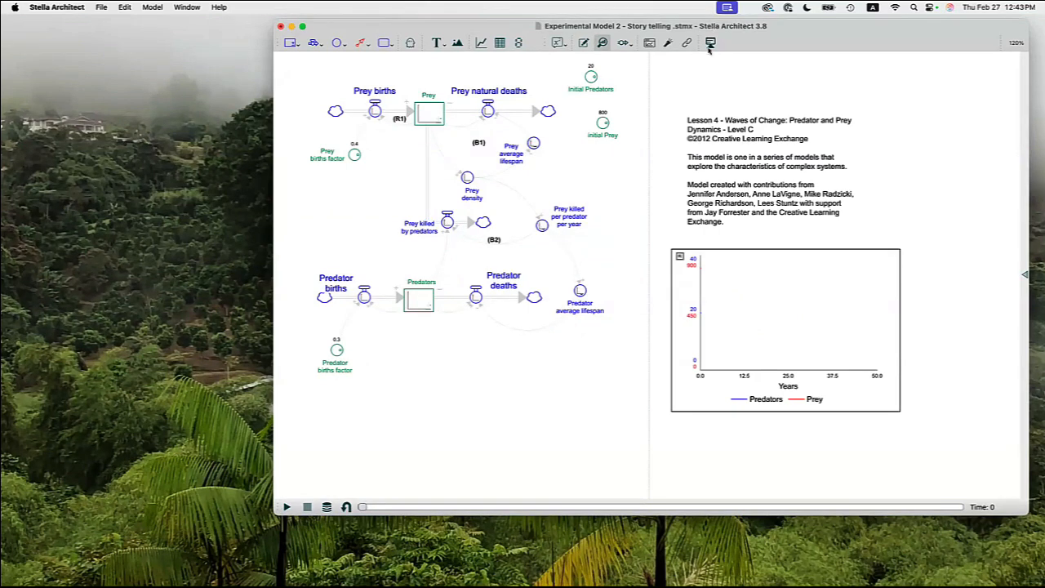
pyautogui.click(709, 47)
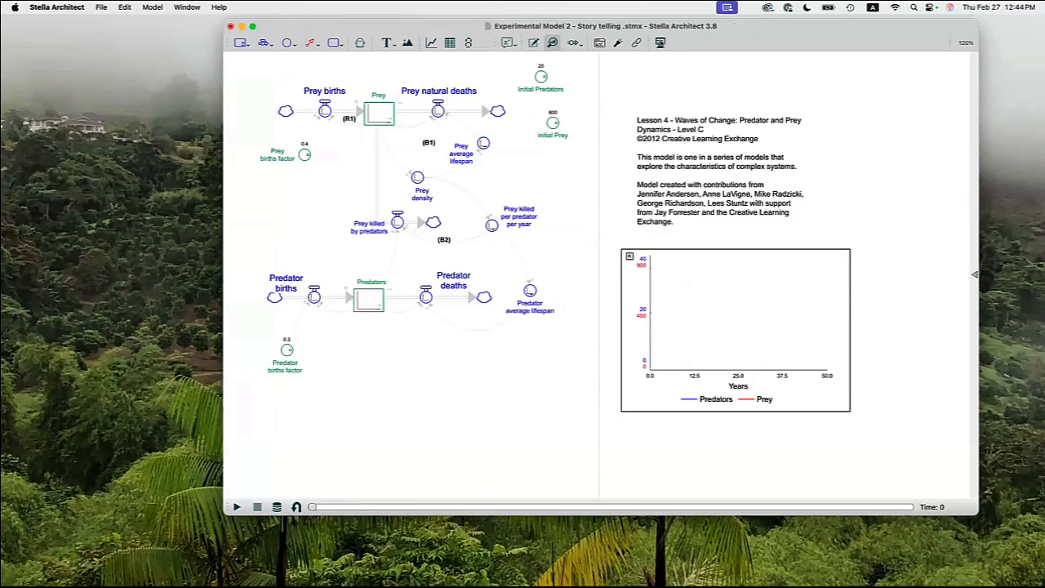
pyautogui.click(661, 43)
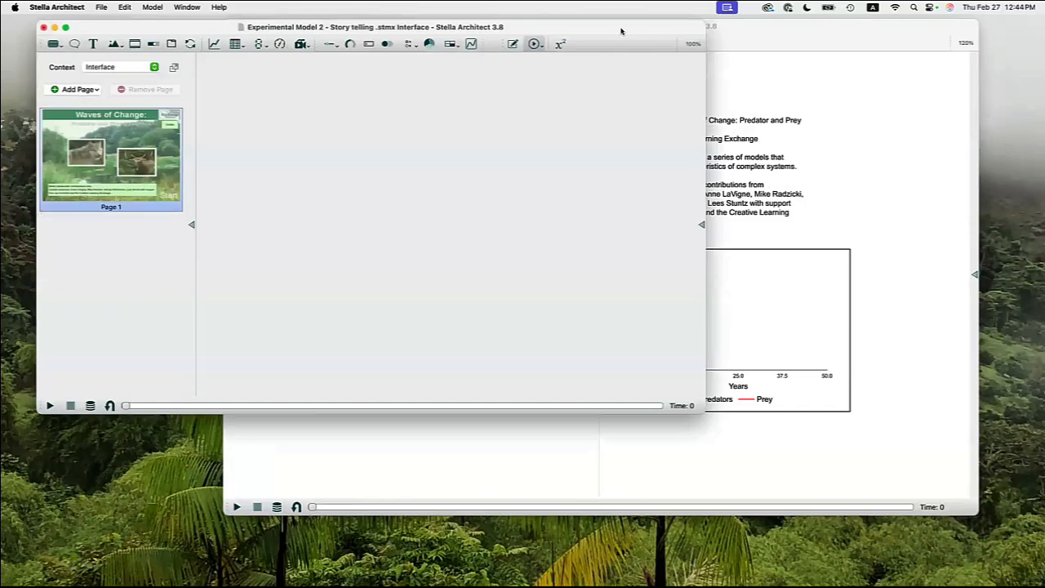
pyautogui.moveTo(620, 31); pyautogui.dragTo(694, 33)
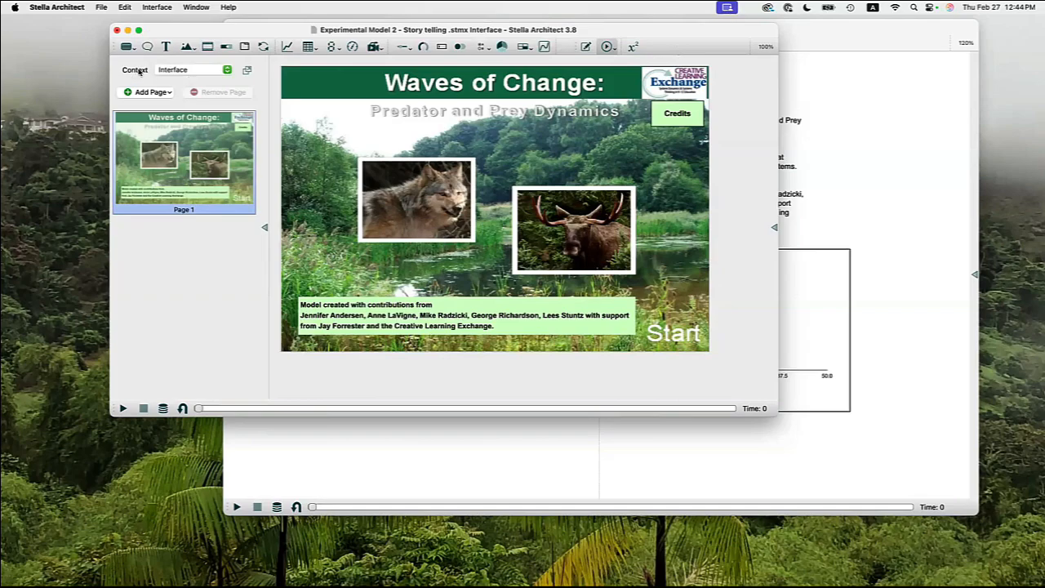
# Create a new story named "Adding new loops" for the Top-Level module, starting with a blank page.
pyautogui.click(226, 71)
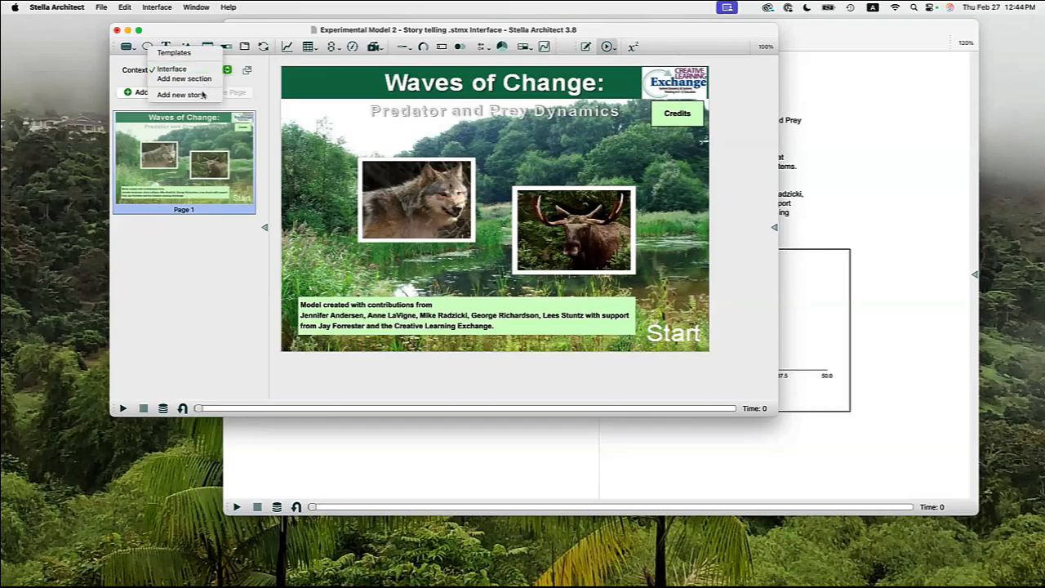
pyautogui.click(202, 94)
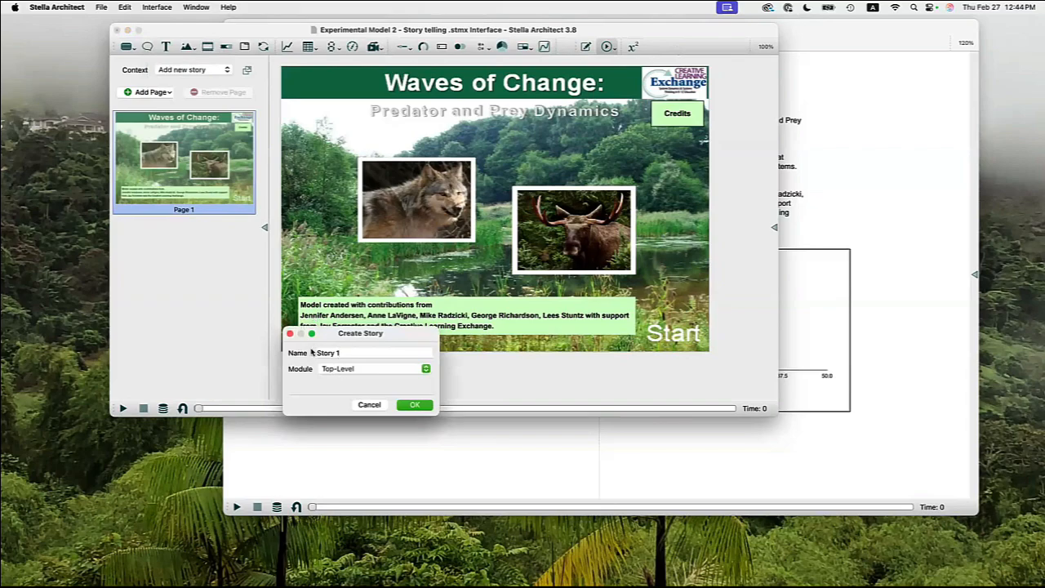
pyautogui.moveTo(316, 353); pyautogui.dragTo(343, 352)
pyautogui.write('Addin')
pyautogui.write('g new loops')
pyautogui.click(414, 404)
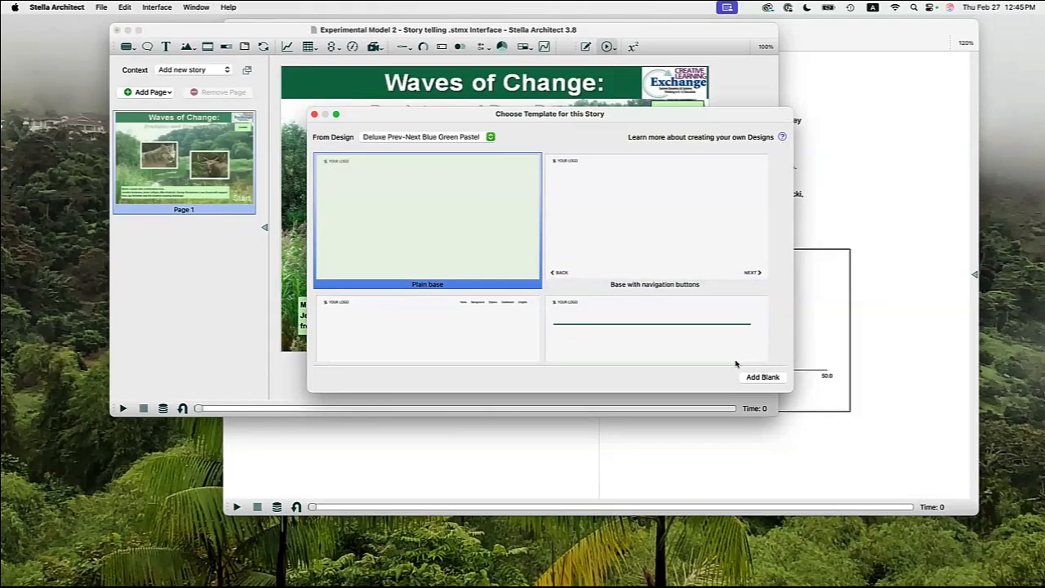
pyautogui.click(762, 377)
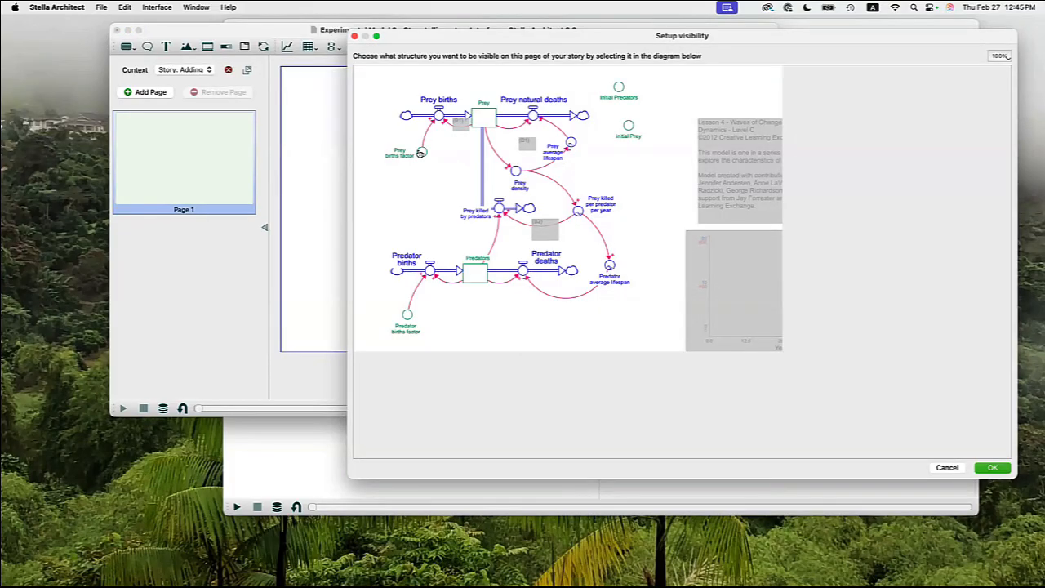
# Show only the Prey births flow, the Prey stock, the Prey births factor and the R1 loop label on the story's first page.
pyautogui.click(438, 117)
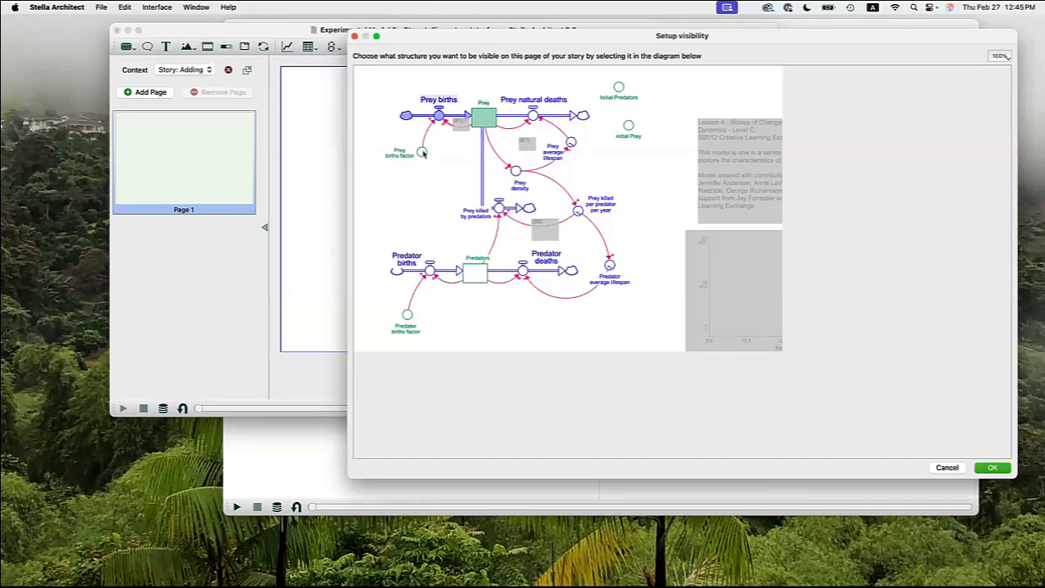
pyautogui.click(421, 152)
pyautogui.click(460, 122)
pyautogui.click(992, 467)
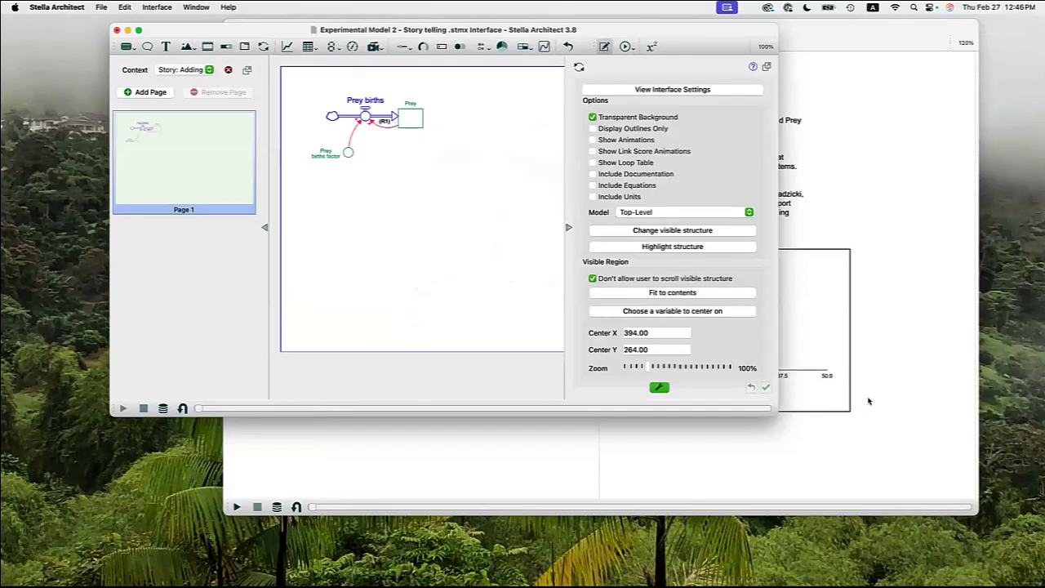
pyautogui.click(570, 257)
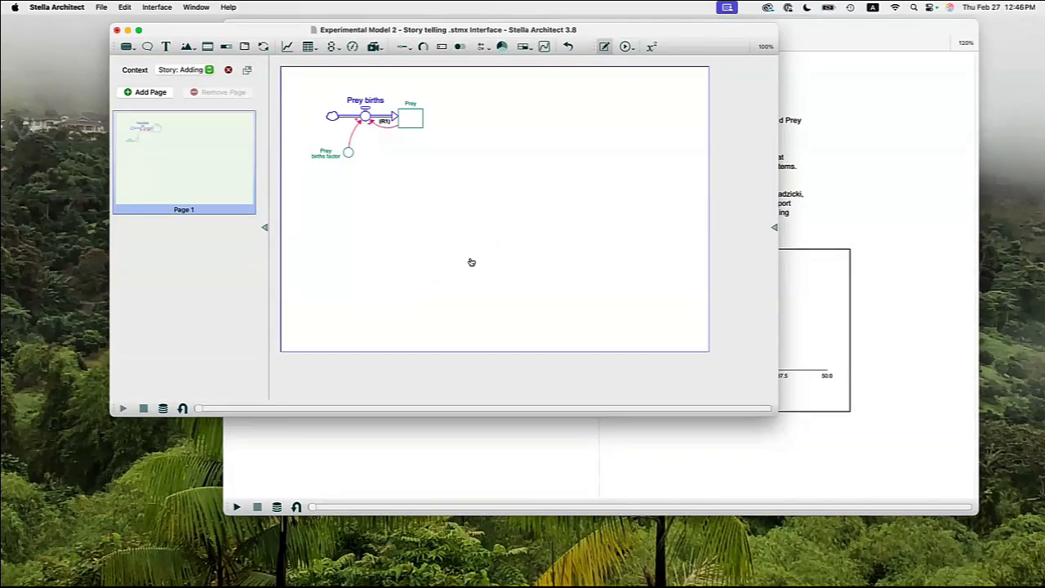
# Add a line graph plotting Prey beside the story's structure and run the full model from the model window.
pyautogui.click(287, 46)
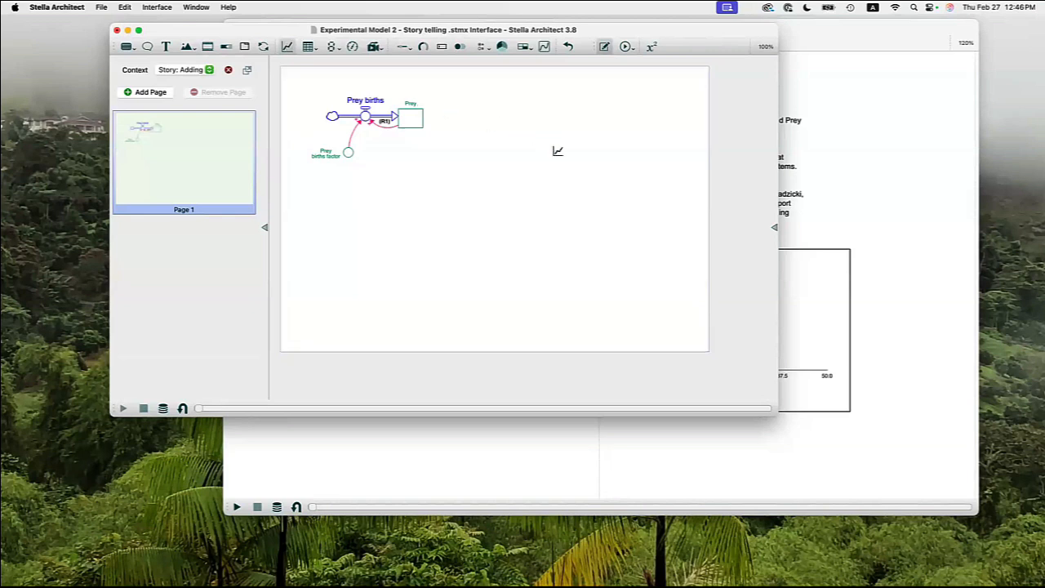
pyautogui.click(552, 207)
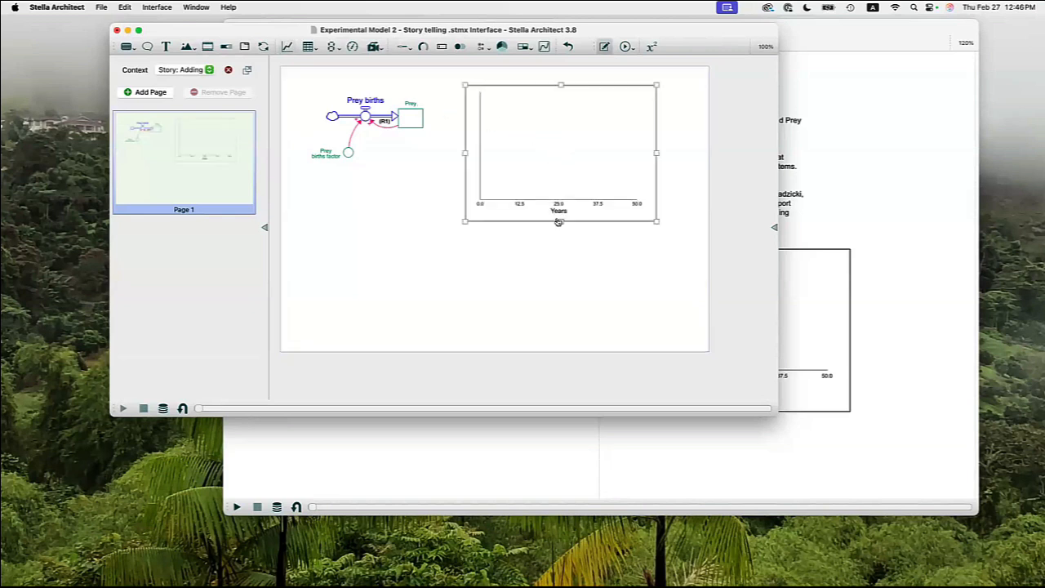
pyautogui.doubleClick(545, 168)
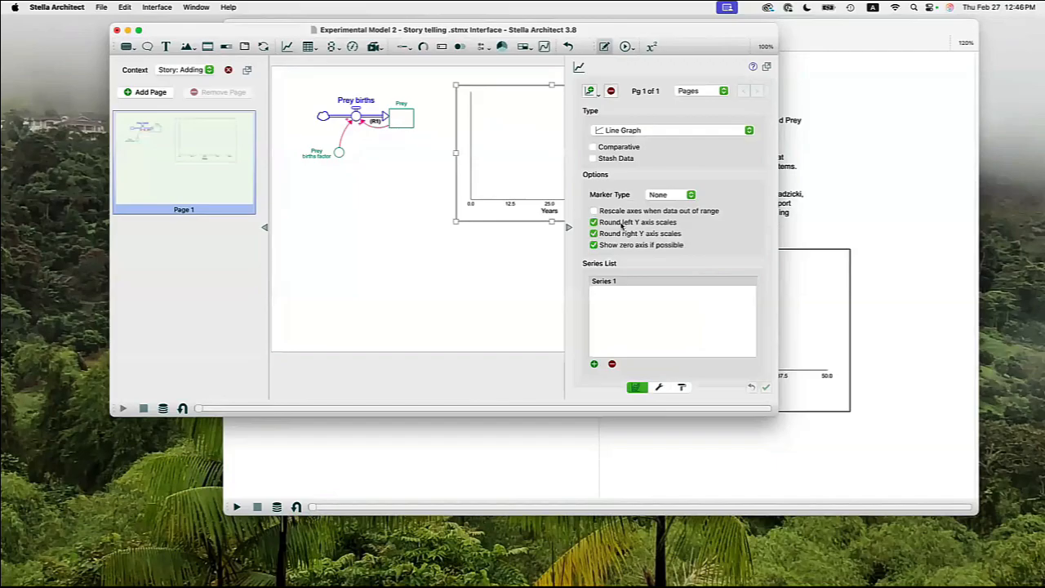
pyautogui.click(594, 365)
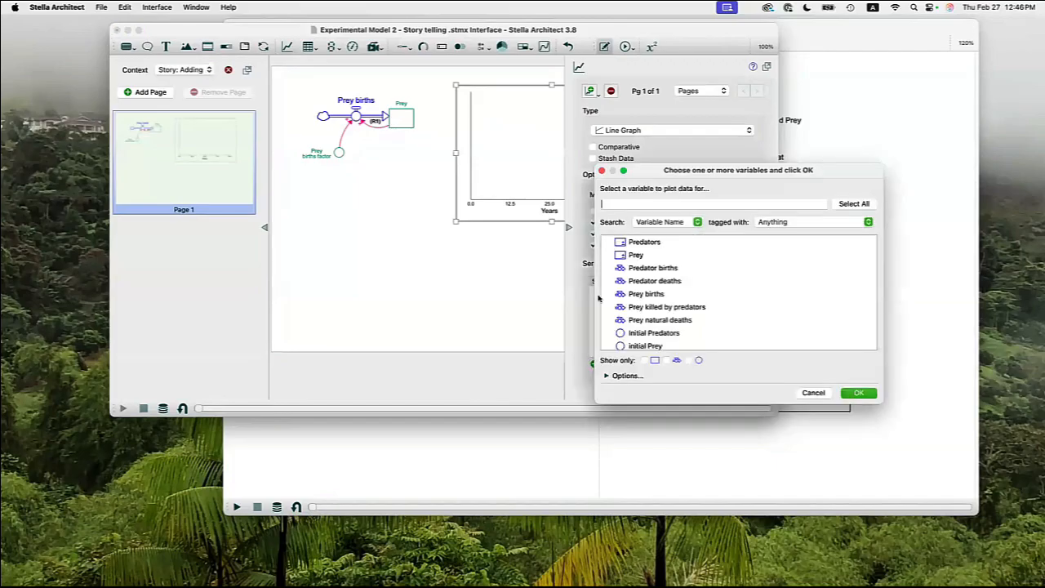
pyautogui.click(646, 256)
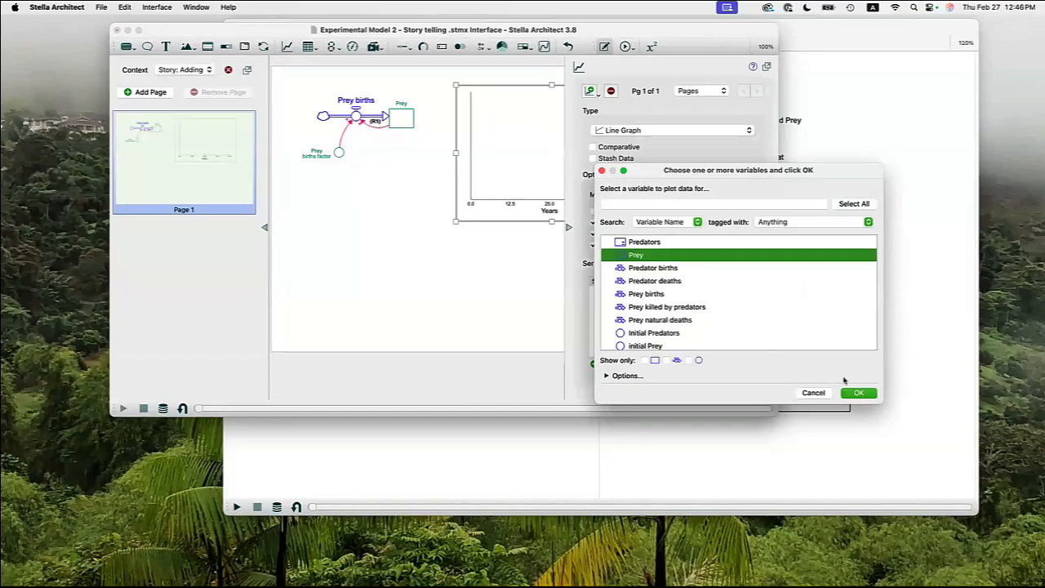
pyautogui.click(856, 393)
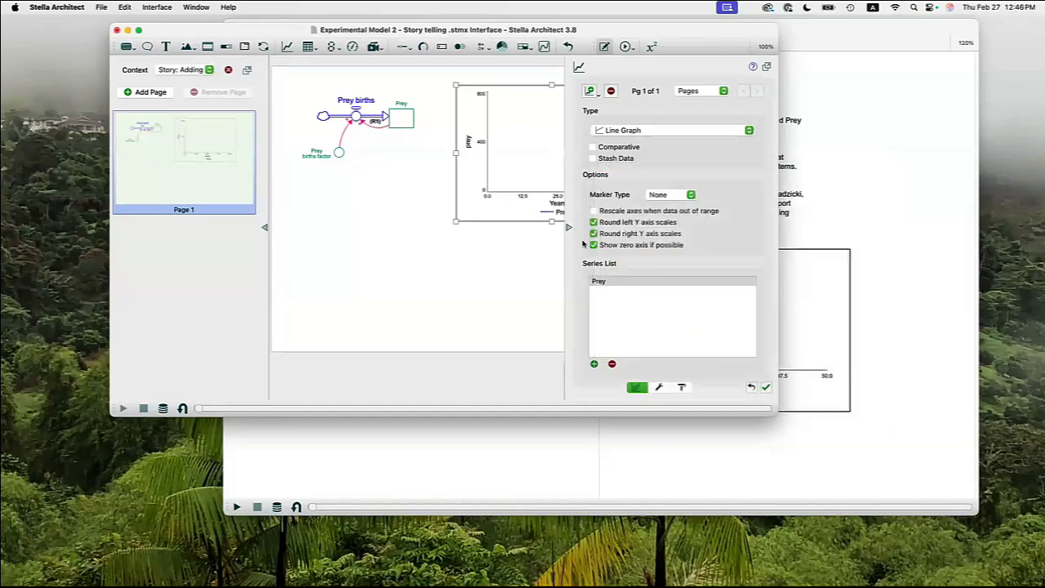
pyautogui.click(378, 283)
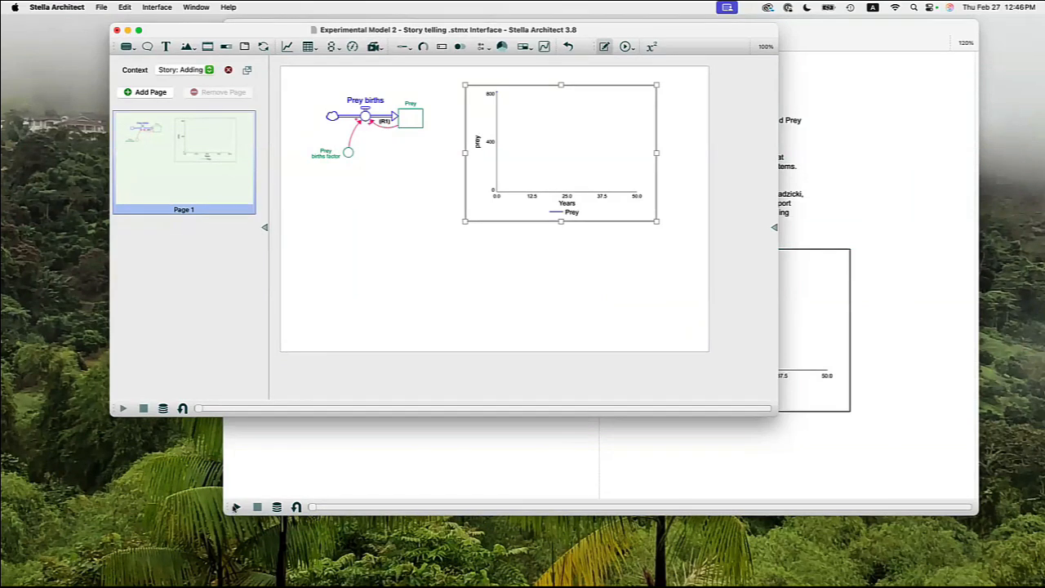
pyautogui.click(235, 507)
pyautogui.click(200, 269)
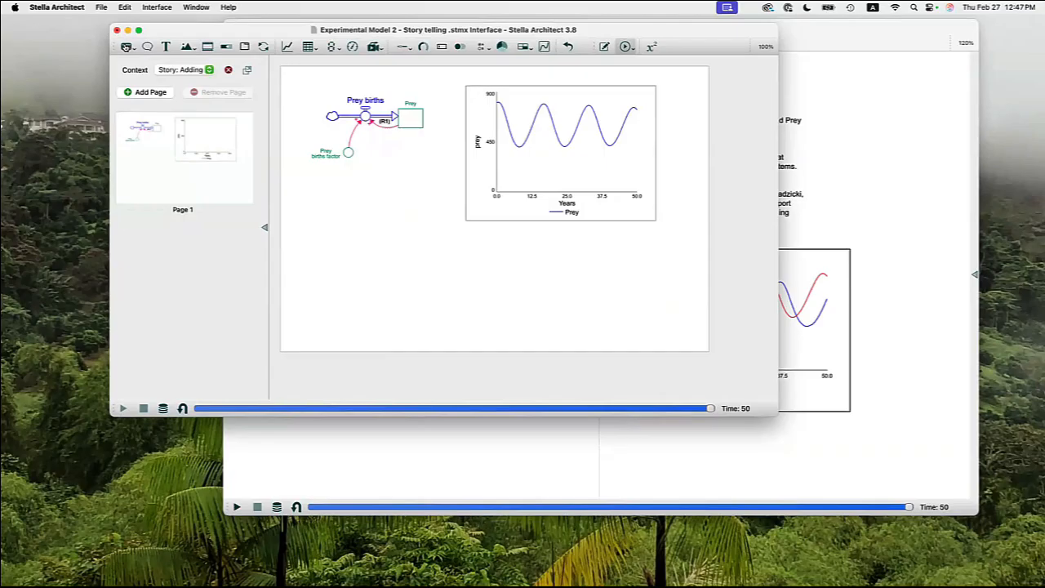
# Add a button in the story page's lower corner, label it "Run" and assign it the Run action.
pyautogui.click(126, 47)
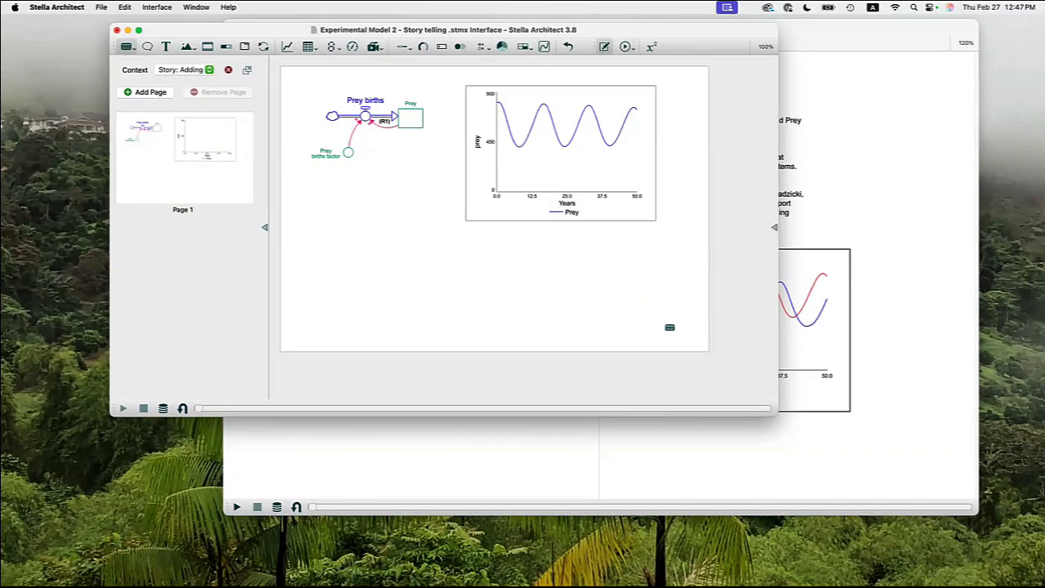
pyautogui.click(669, 328)
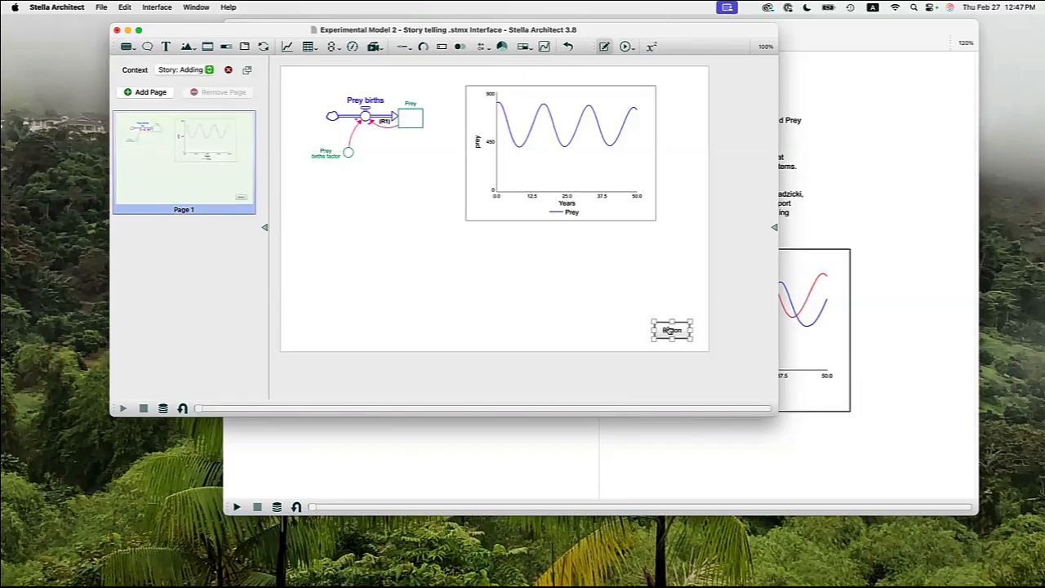
pyautogui.doubleClick(671, 329)
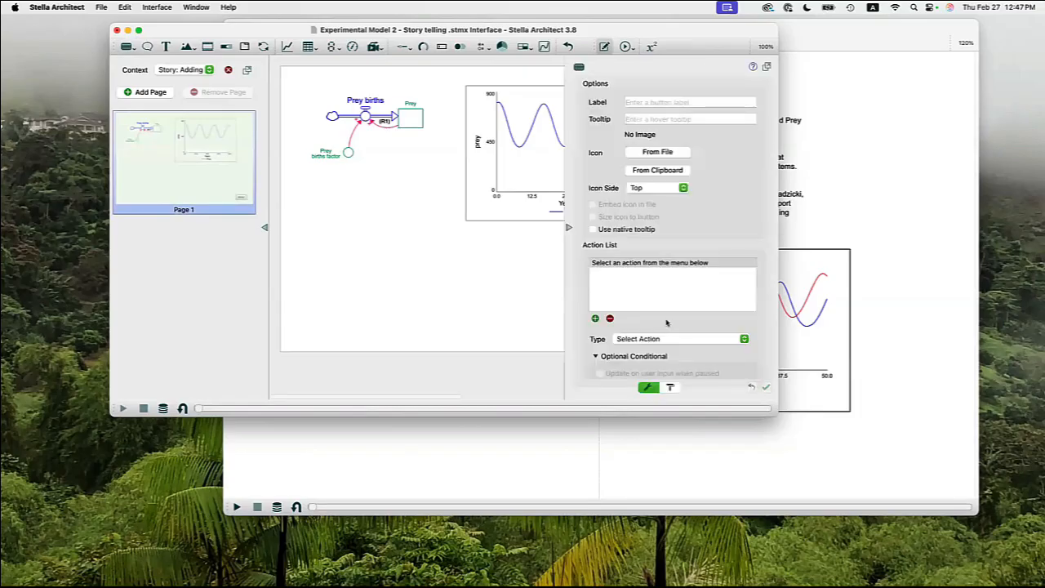
pyautogui.click(640, 101)
pyautogui.write('Run')
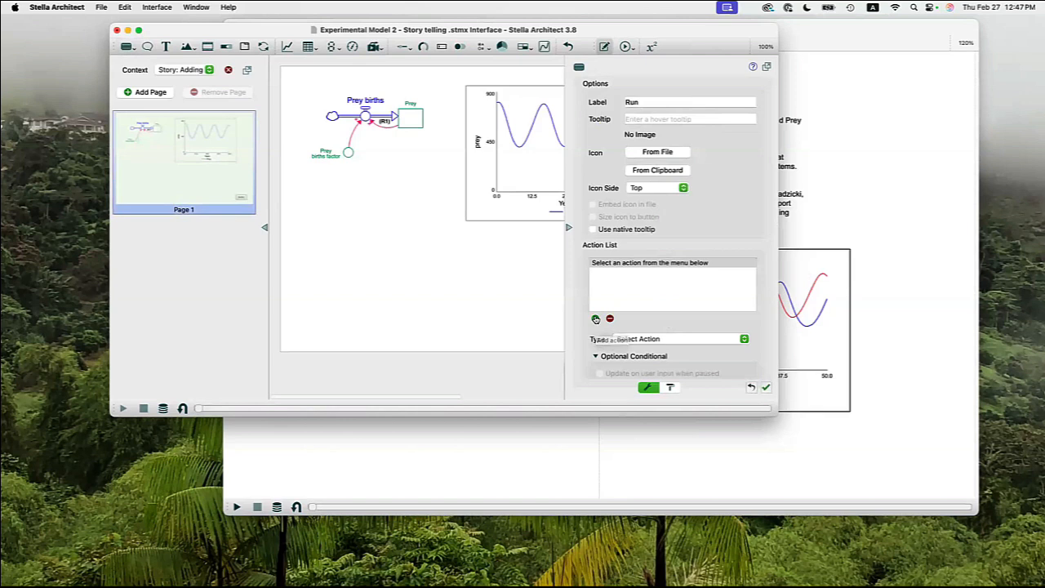
pyautogui.click(595, 318)
pyautogui.click(677, 343)
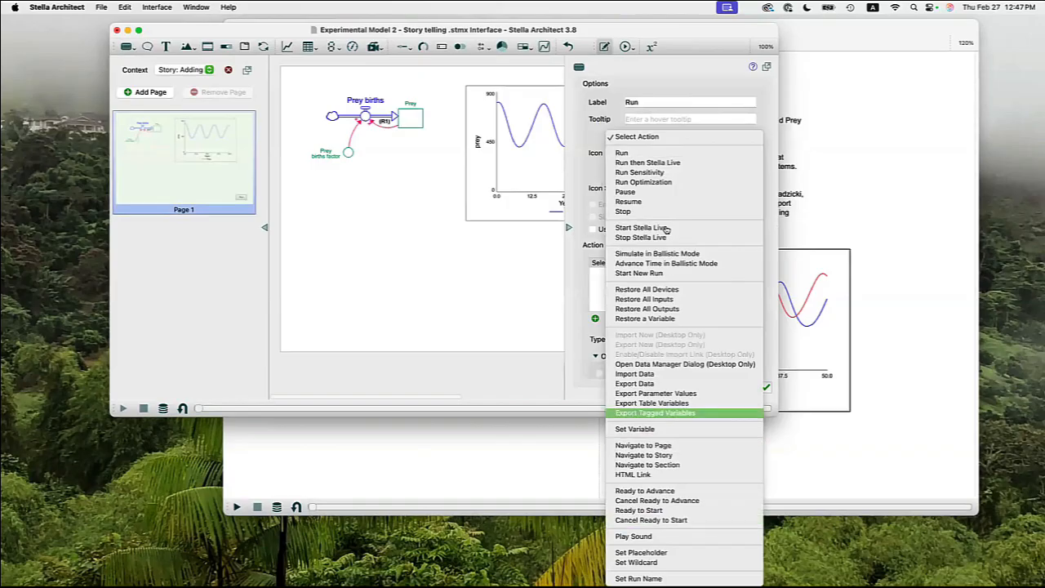
pyautogui.click(622, 153)
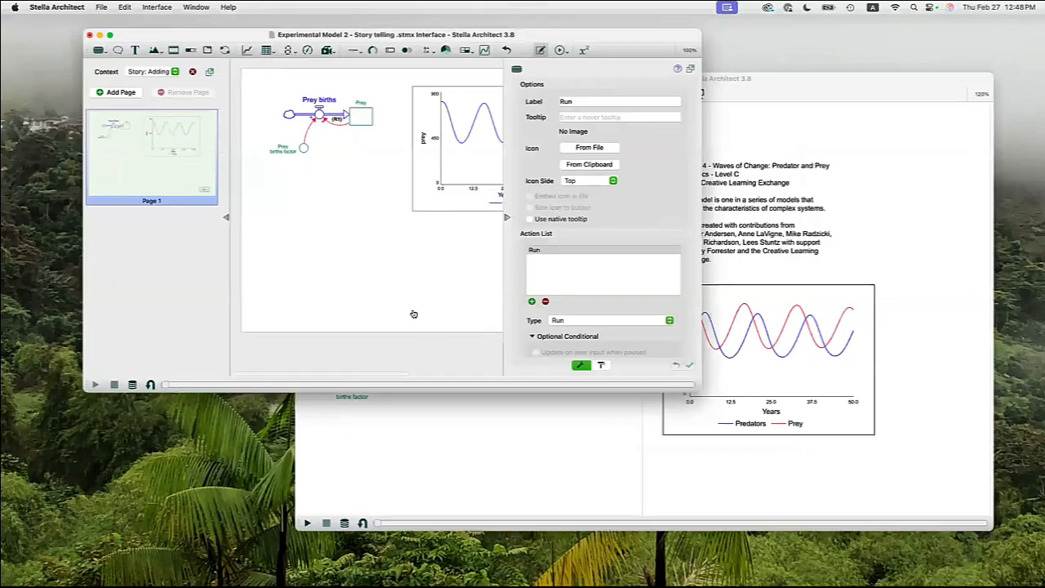
# Put the story in Experiment Mode and simulate its visible structure with the page's Run button.
pyautogui.hotkey('ctrl', 'Up')
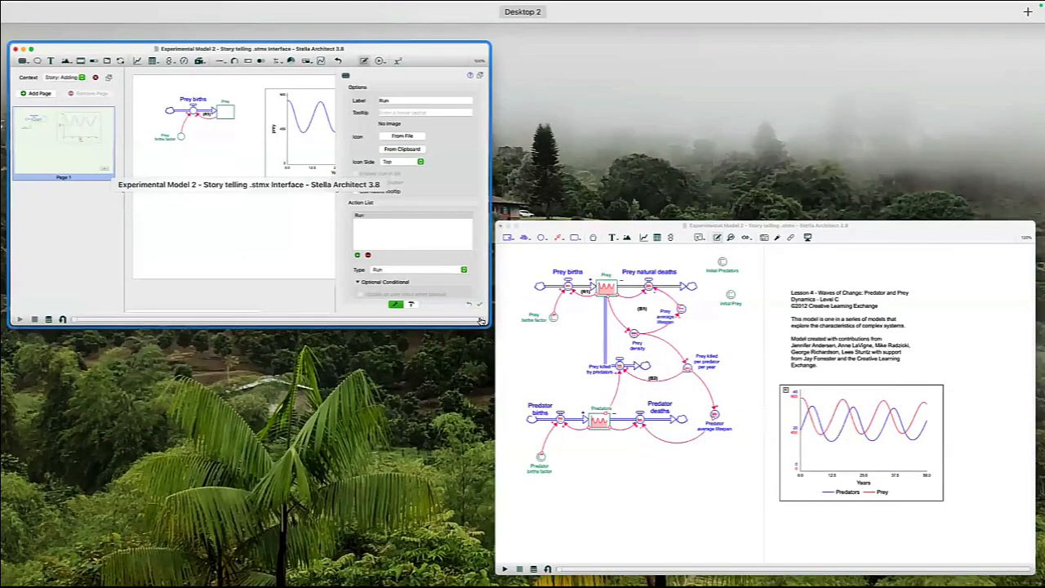
pyautogui.click(576, 224)
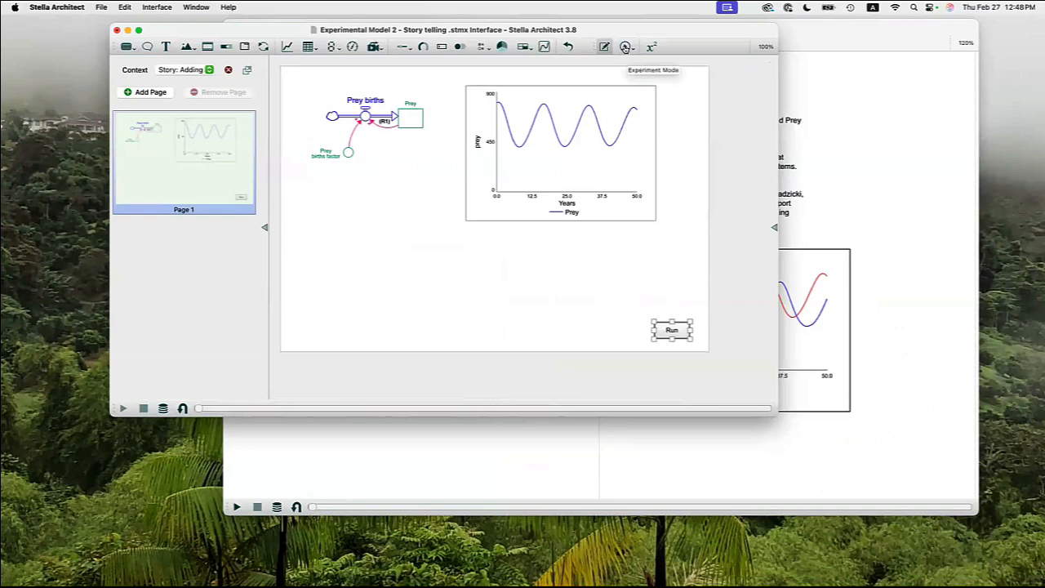
pyautogui.click(625, 47)
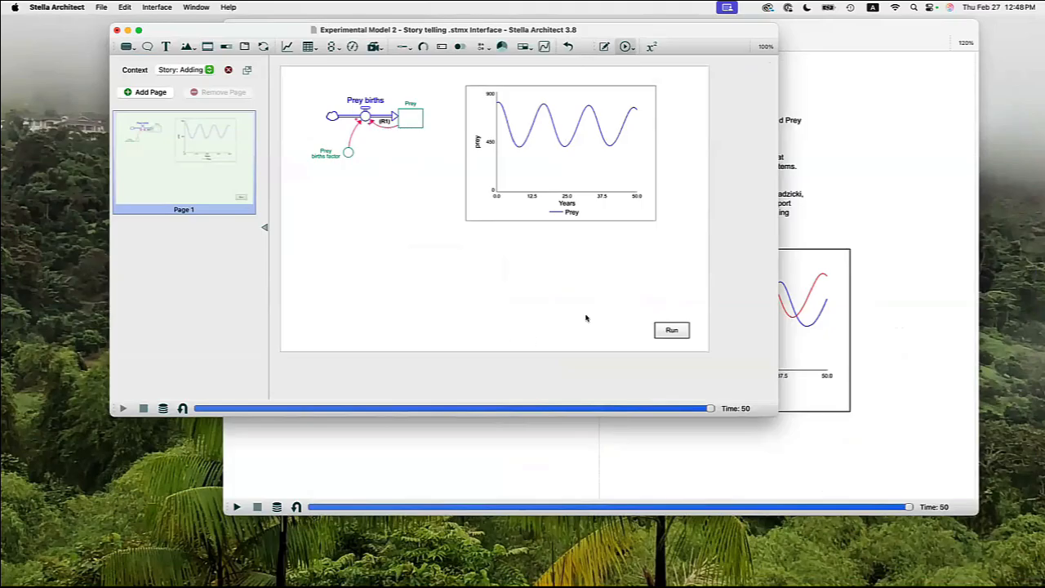
pyautogui.click(670, 331)
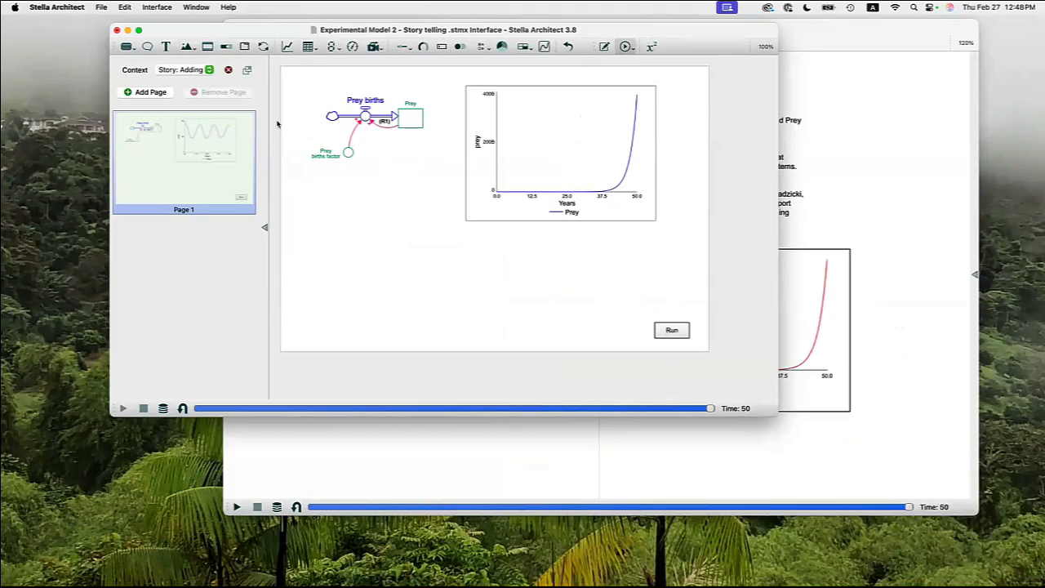
# Add a text box below the graph reading "Without constraints prey population will grow exponentially due to a reinforcing feedback loop.".
pyautogui.click(165, 46)
pyautogui.click(498, 244)
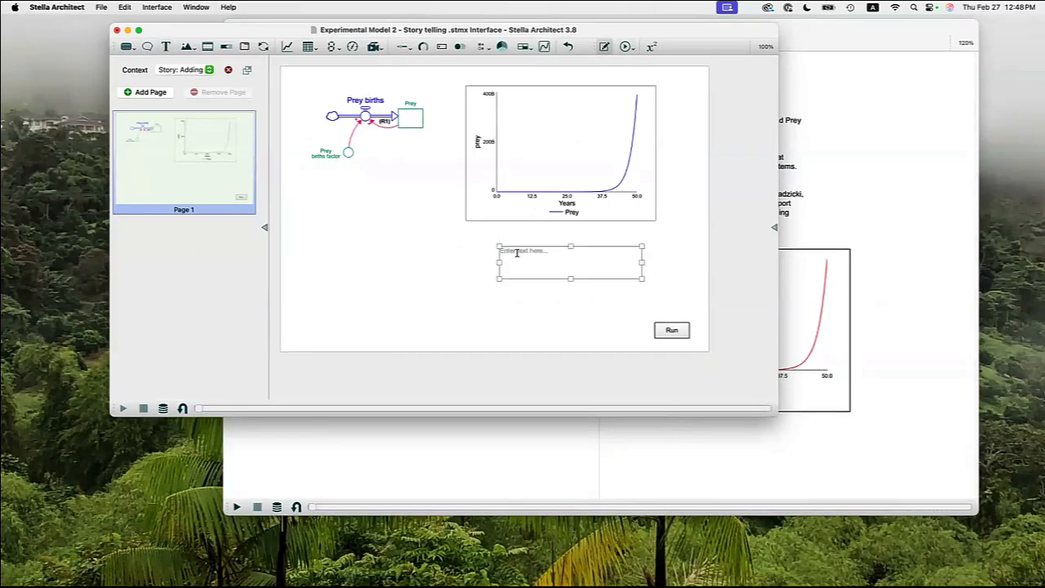
pyautogui.click(517, 253)
pyautogui.write('T')
pyautogui.press('BackSpace')
pyautogui.write('W')
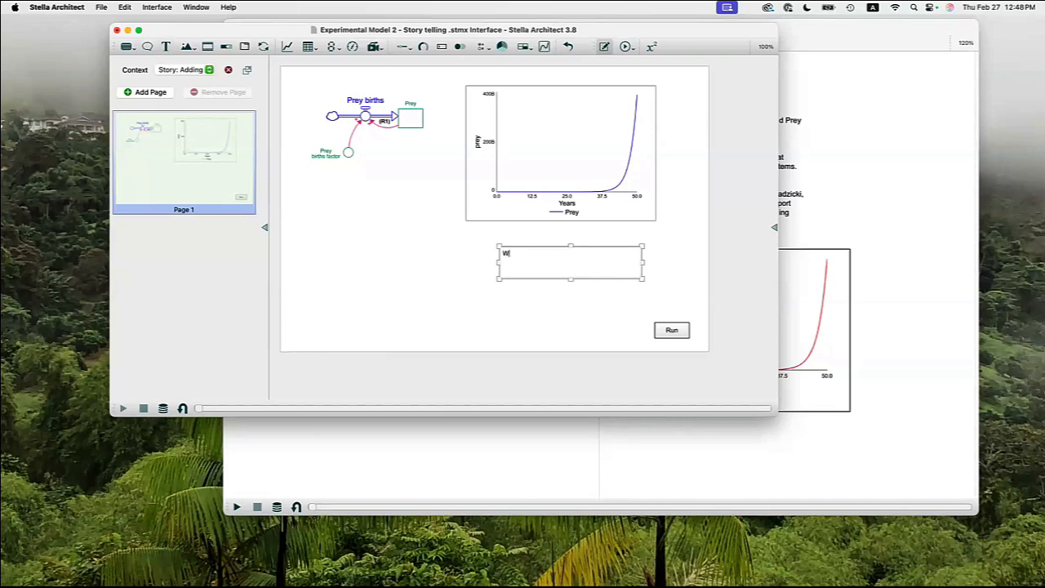
pyautogui.write('ithout constraints prey population will')
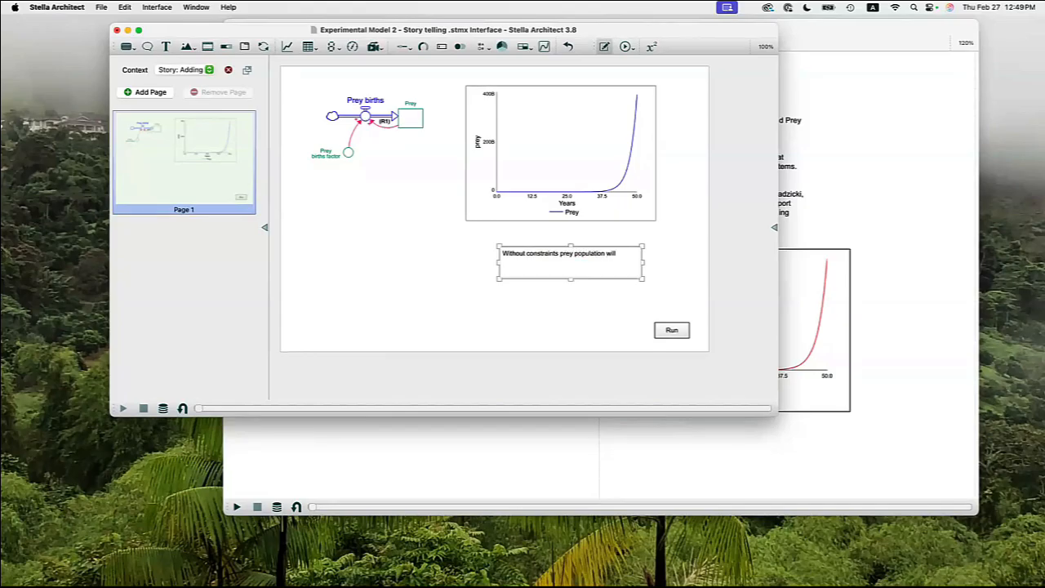
pyautogui.write(' grow exponentially due to a reinforcing f')
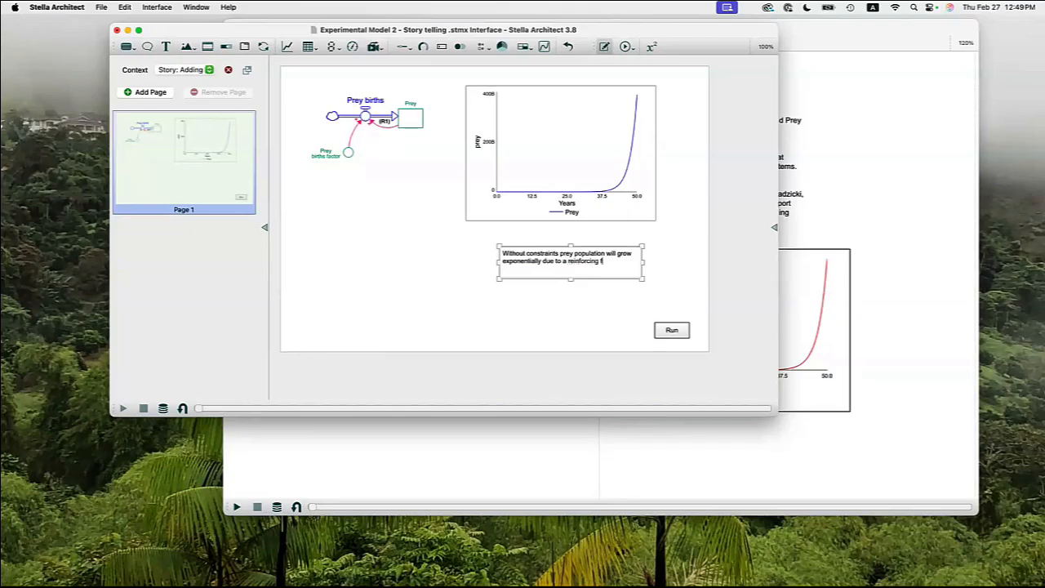
pyautogui.write('eedback loop.')
pyautogui.click(590, 306)
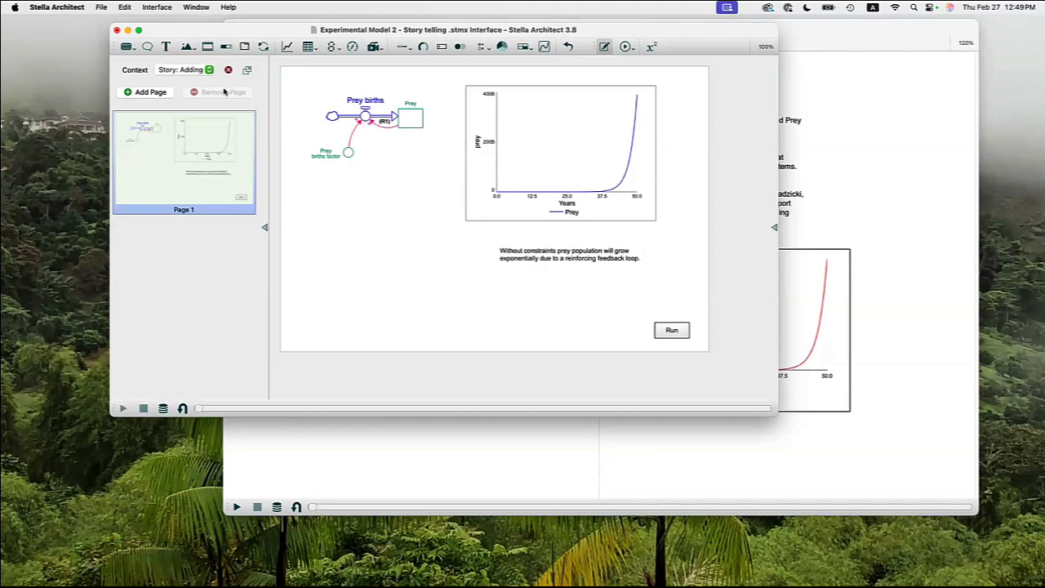
# Add an annotation below the story structure with the message "To move through the story, click on the space bar.".
pyautogui.click(148, 47)
pyautogui.click(382, 272)
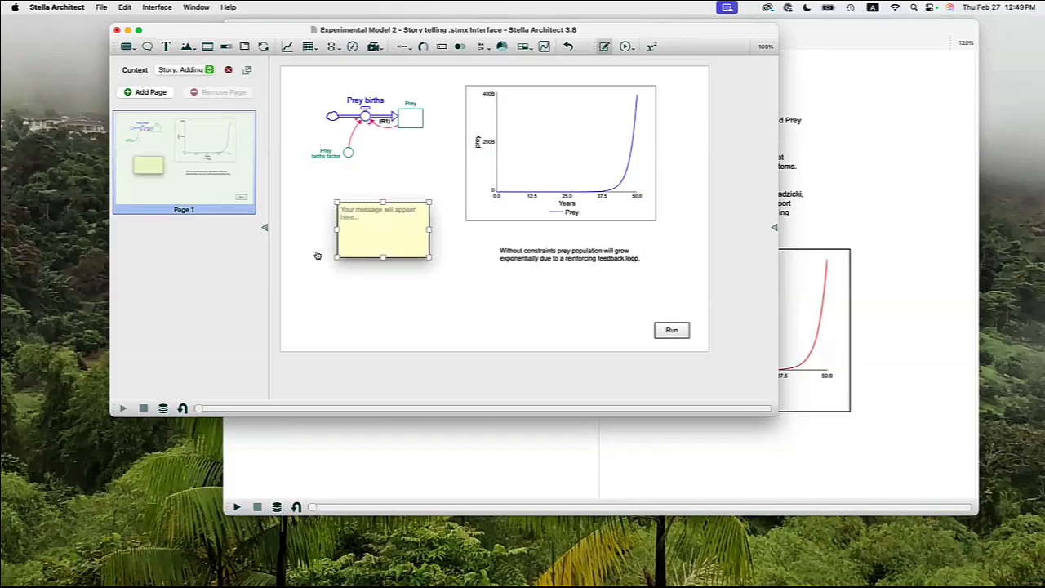
pyautogui.doubleClick(350, 217)
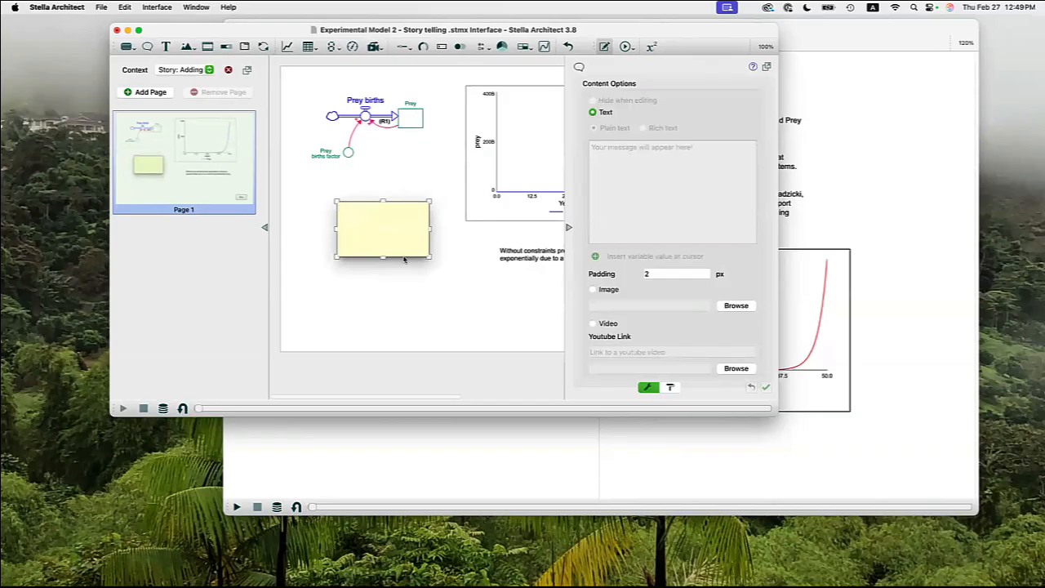
pyautogui.write('To move through the story, click on the sa')
pyautogui.write('ace bar.')
pyautogui.press('Return')
# Add a second paragraph to the annotation reading "To hide this message, click anywhere on the page.".
pyautogui.write('To')
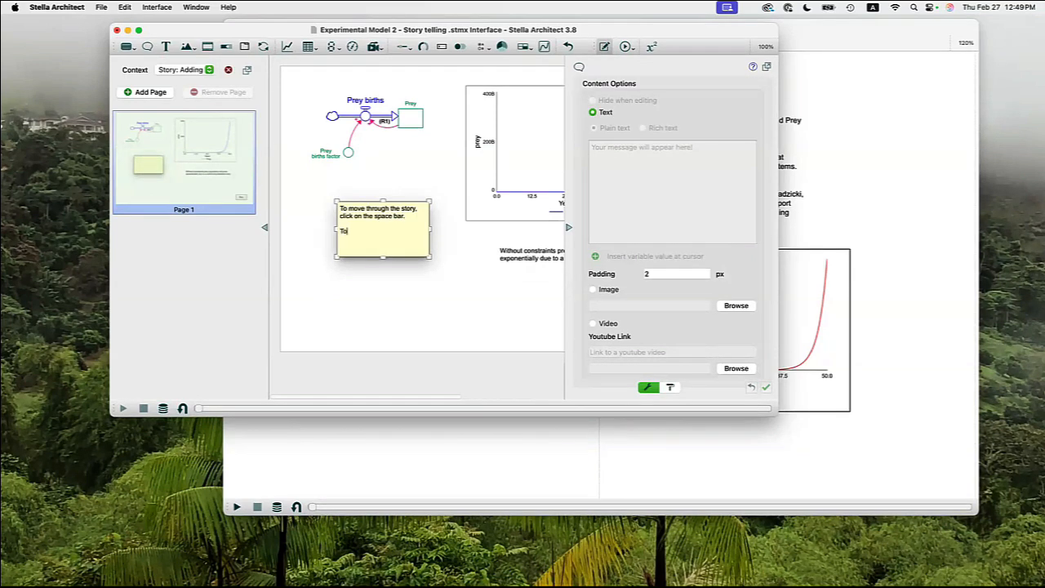
pyautogui.write(' hide this message, click anywhere on the page.')
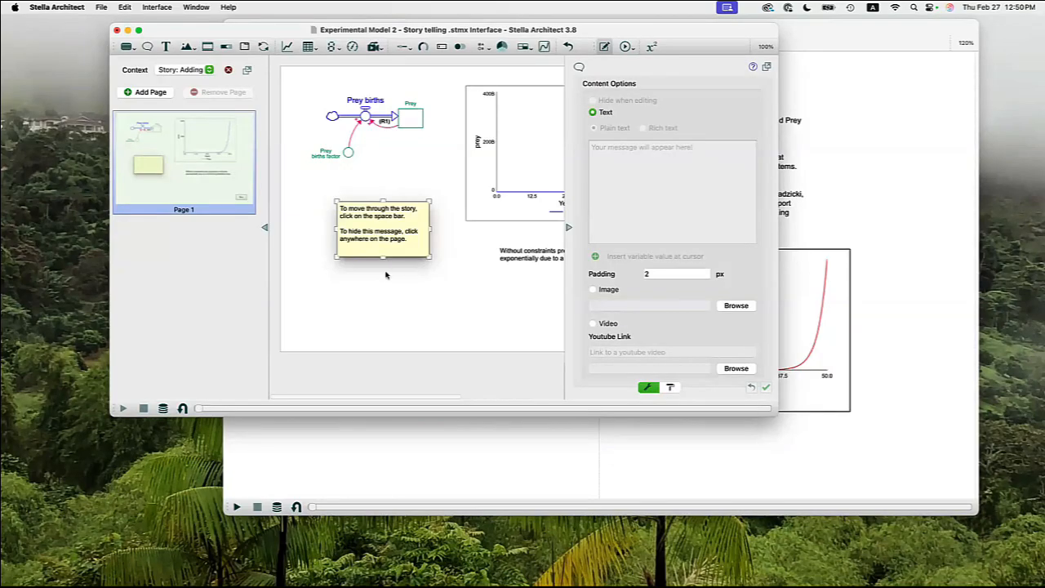
# Show the annotation's launch button with auto show content off, label it "Instructions" and place it along the page's lower edge.
pyautogui.scroll(-3, 606, 137)
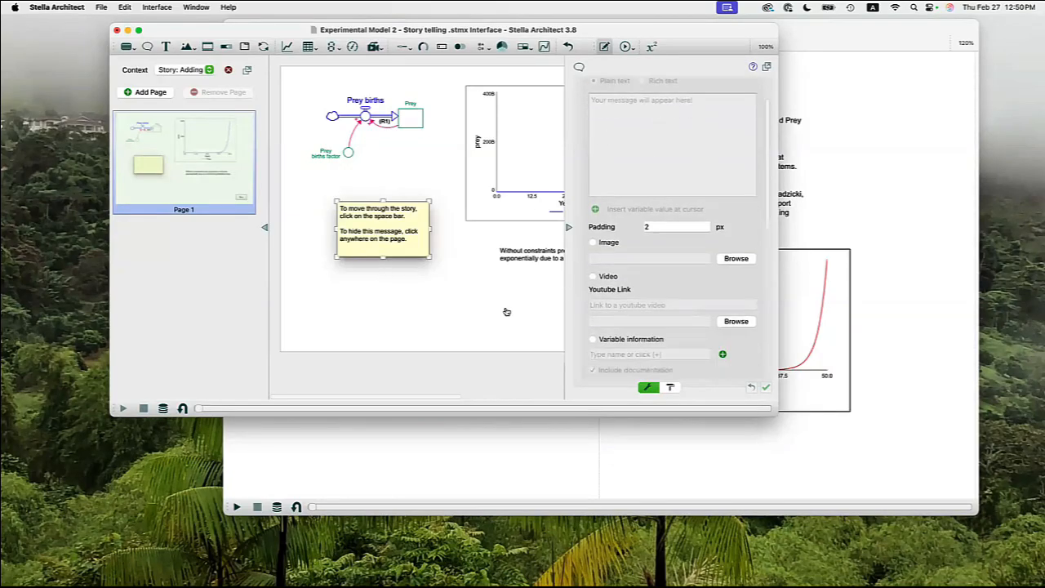
pyautogui.scroll(-3, 613, 294)
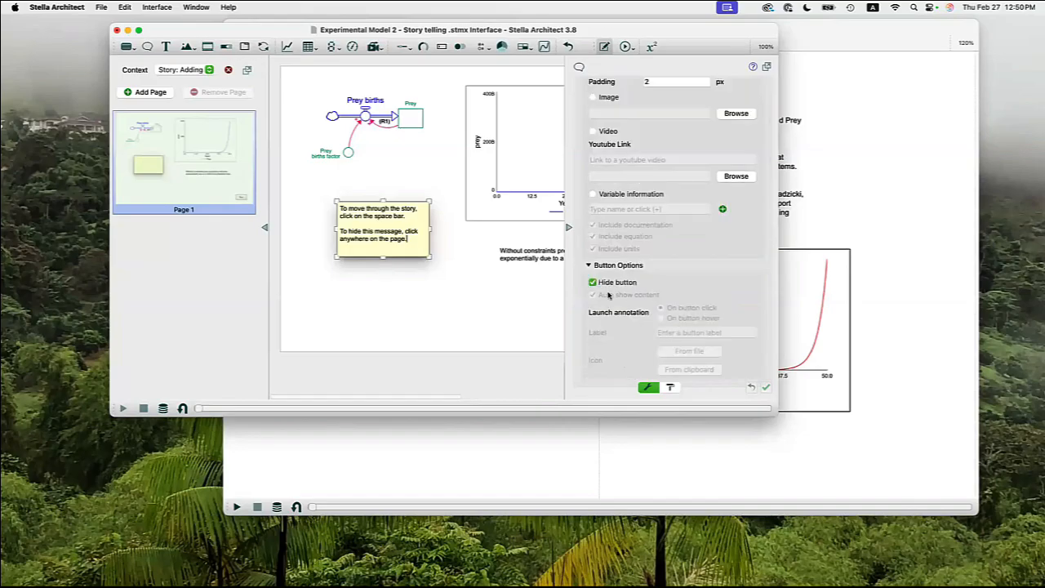
pyautogui.click(593, 281)
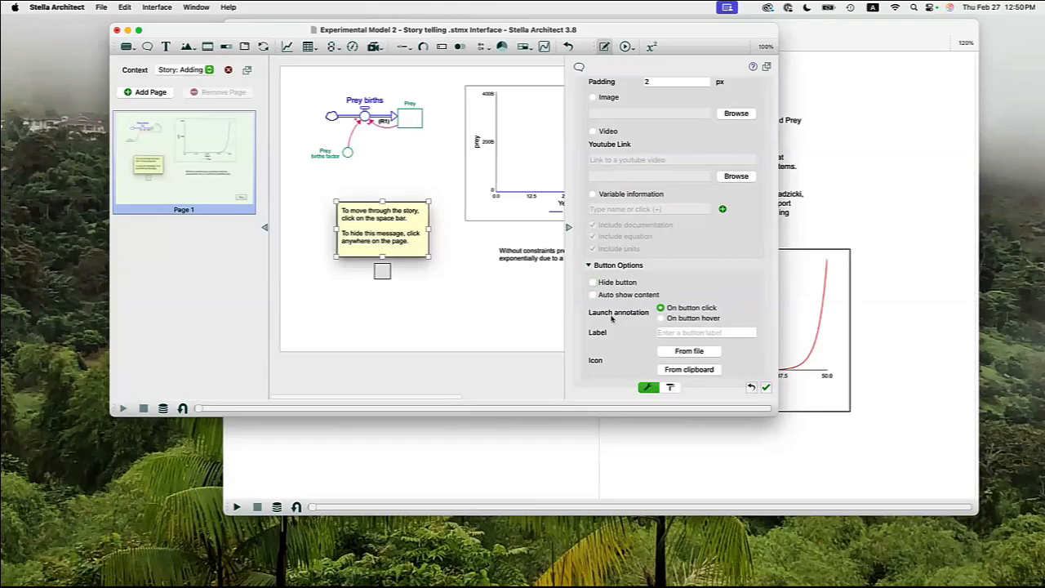
pyautogui.scroll(6, 683, 324)
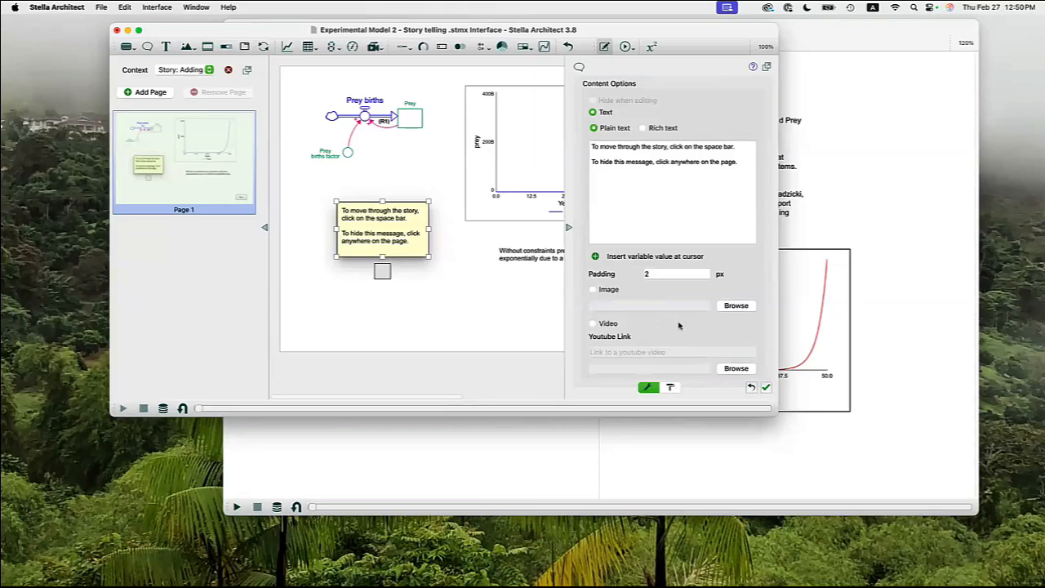
pyautogui.click(386, 270)
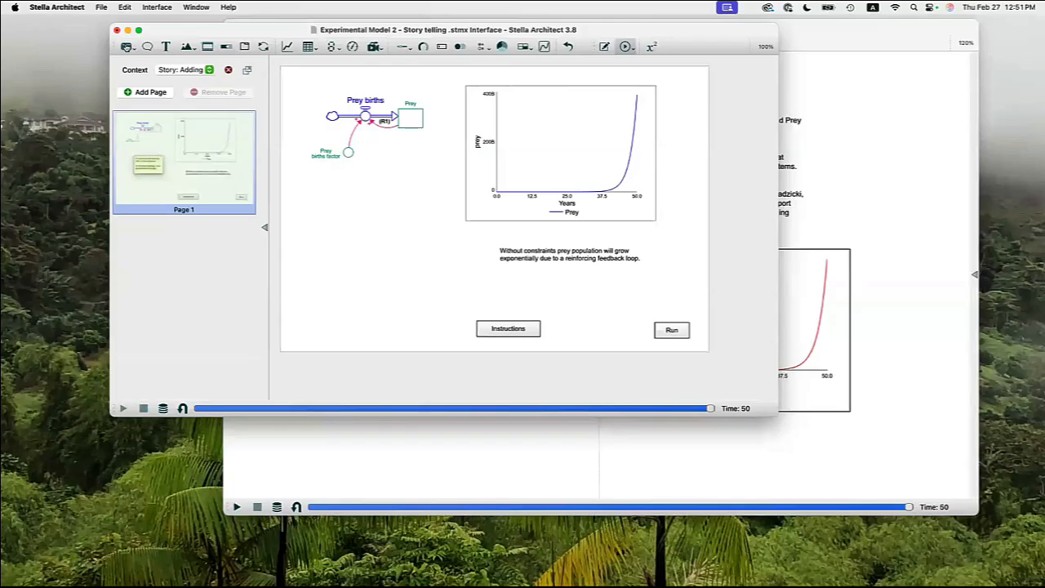
# Add a button between Instructions and Run, assign it the Restore All Devices action and label it "Reset the model".
pyautogui.click(129, 47)
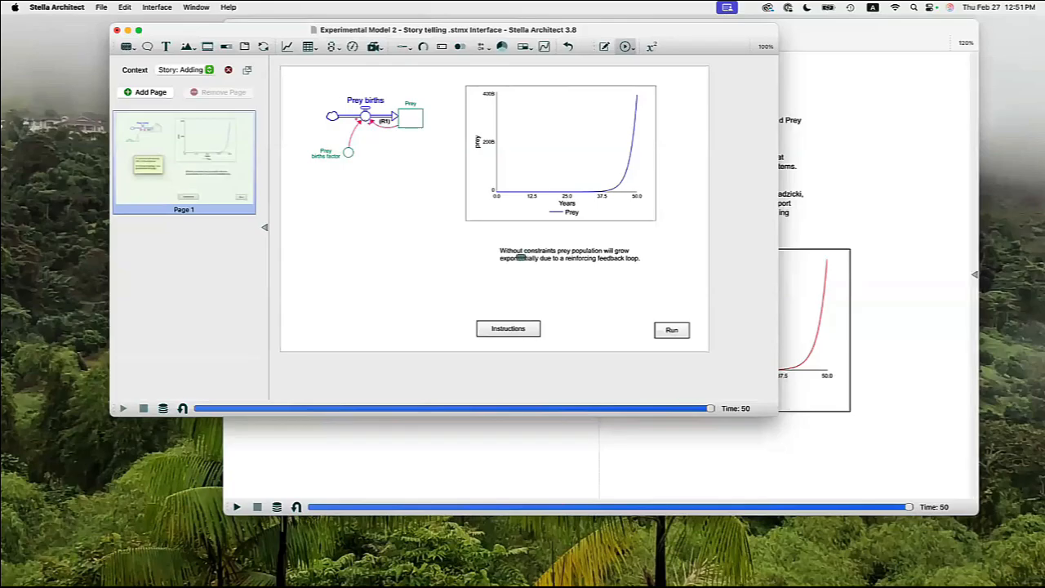
pyautogui.click(601, 329)
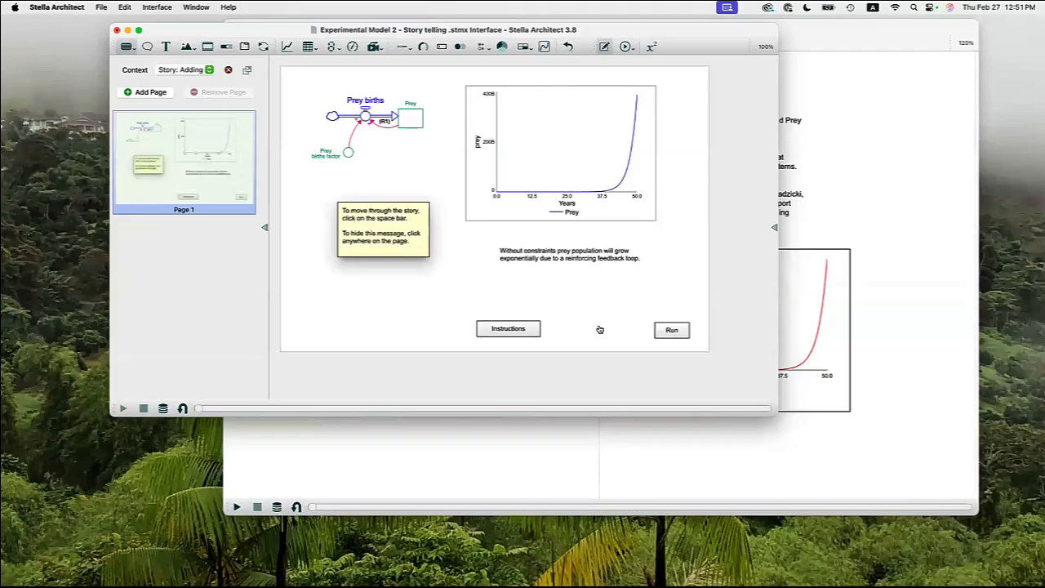
pyautogui.click(600, 329)
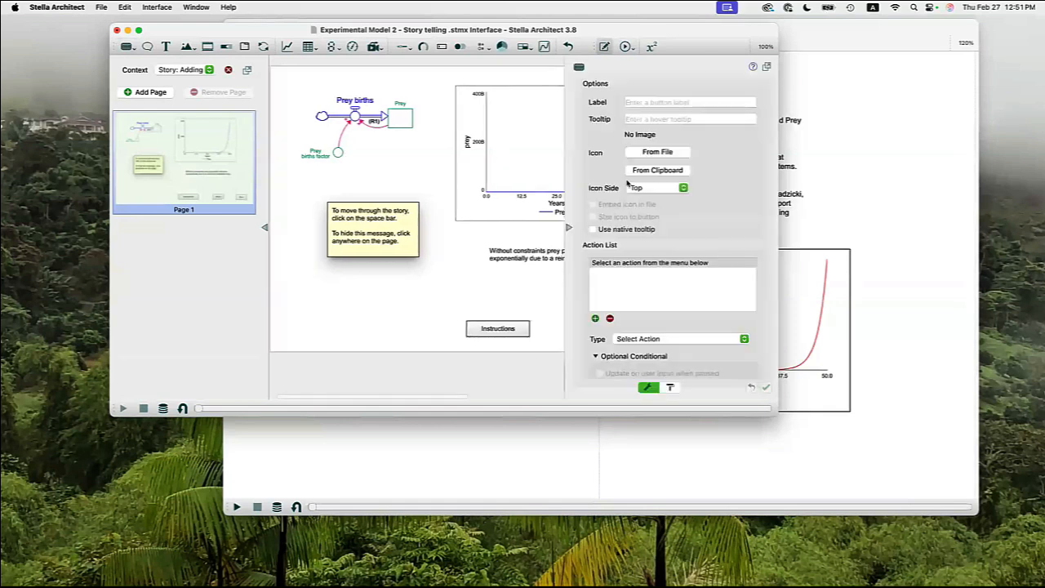
pyautogui.press('r')
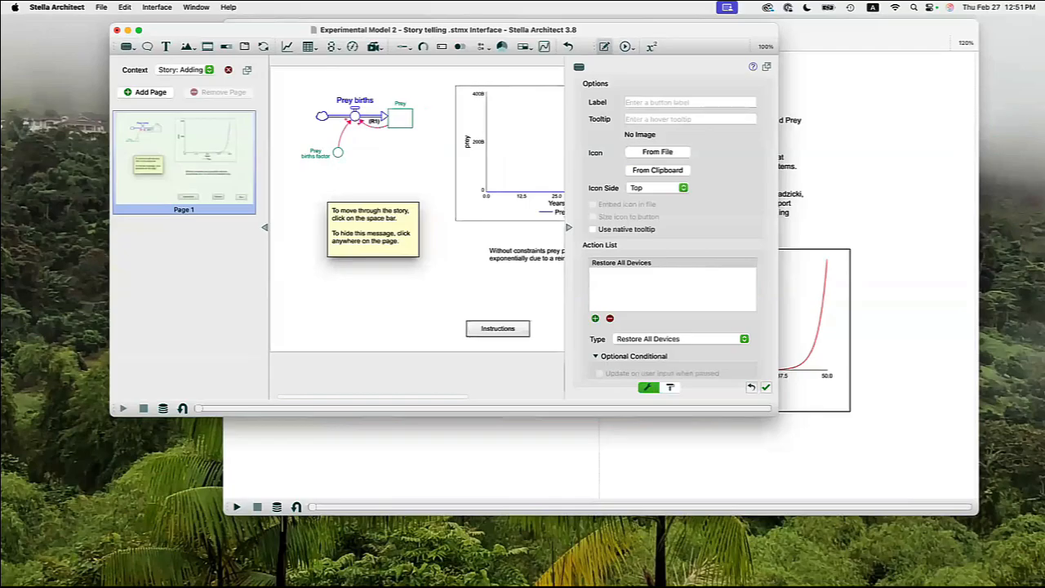
pyautogui.write('Reset the model')
pyautogui.press('Return')
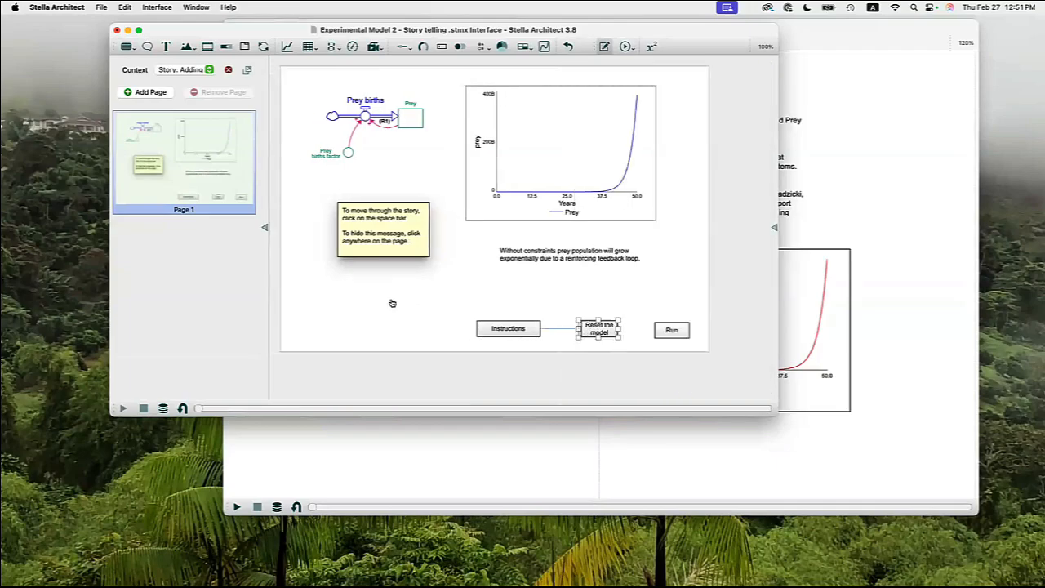
# Put the story in Experiment Mode and test the Instructions, Reset the model and Run buttons on the page.
pyautogui.click(311, 80)
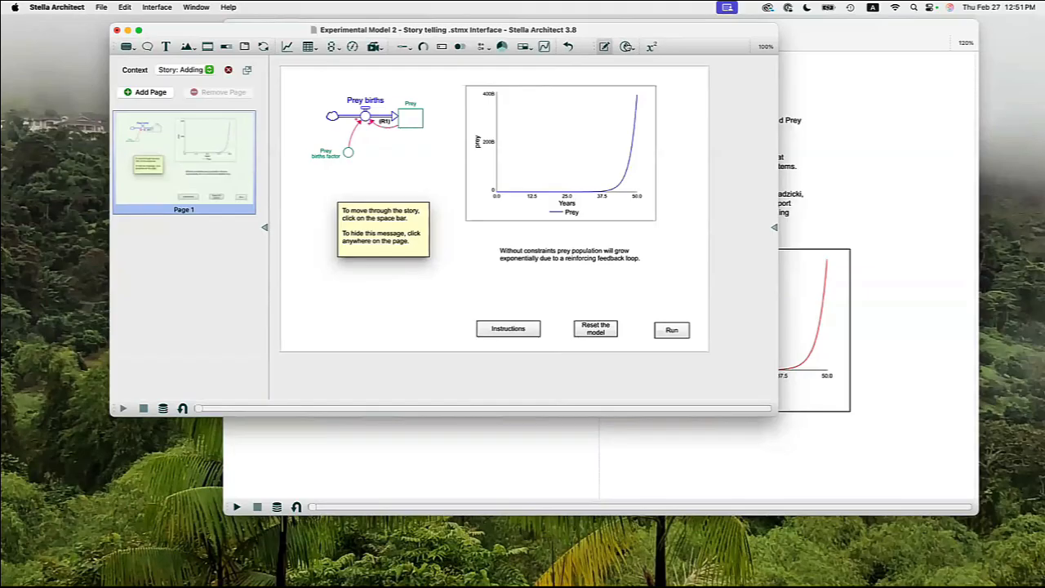
pyautogui.click(505, 343)
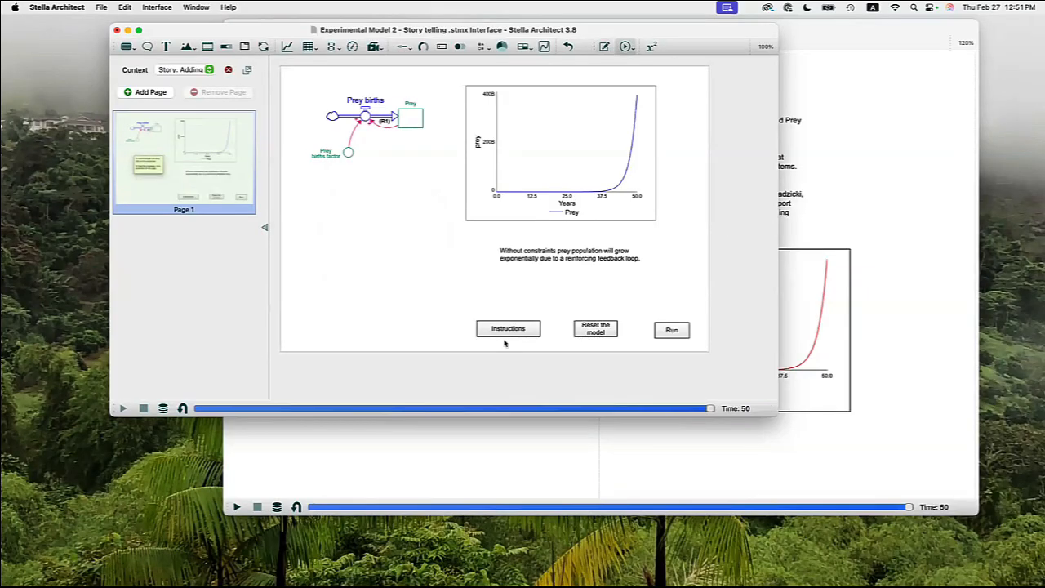
pyautogui.click(509, 330)
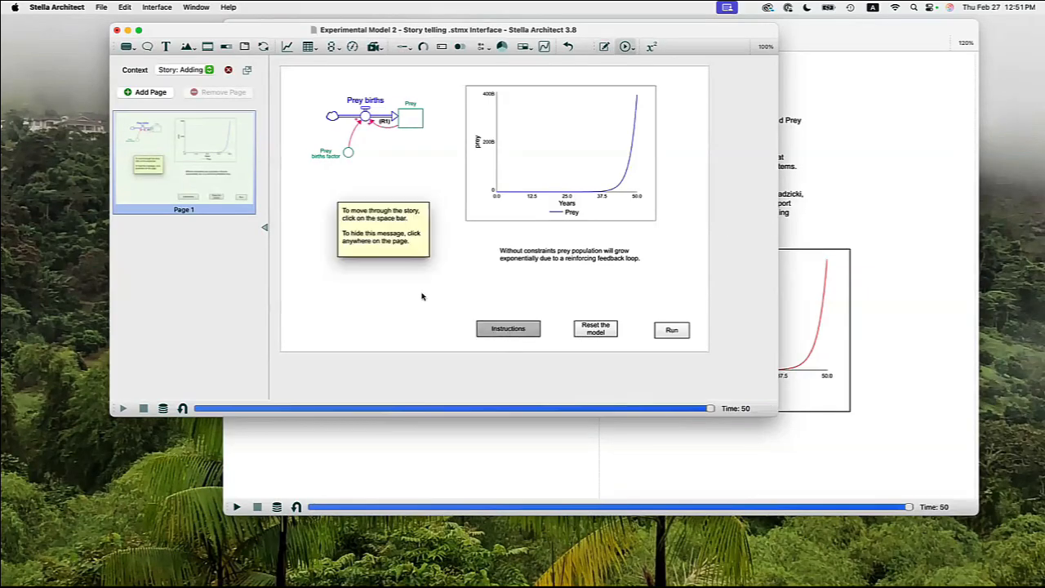
pyautogui.click(597, 330)
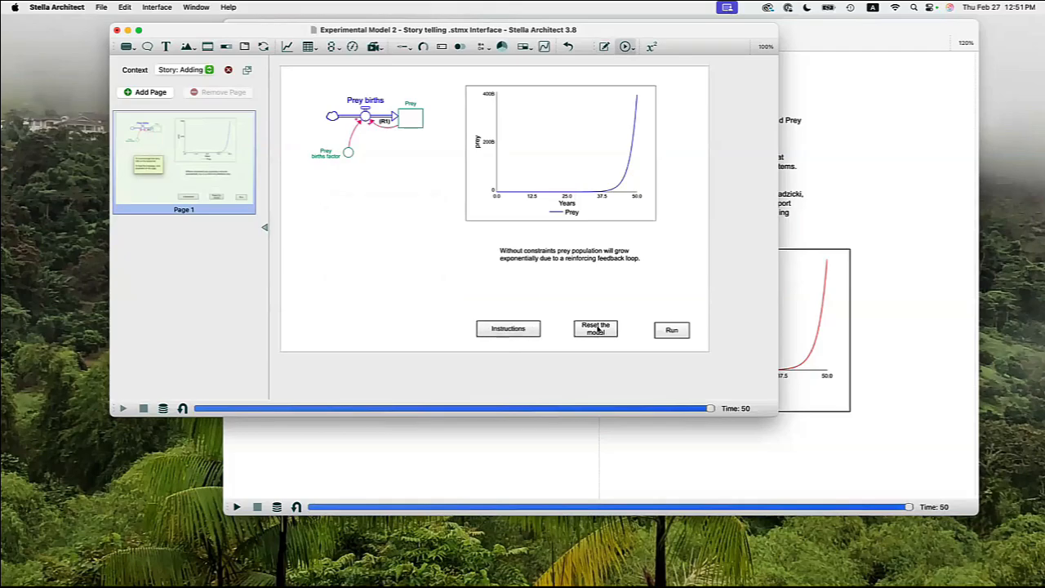
pyautogui.click(673, 330)
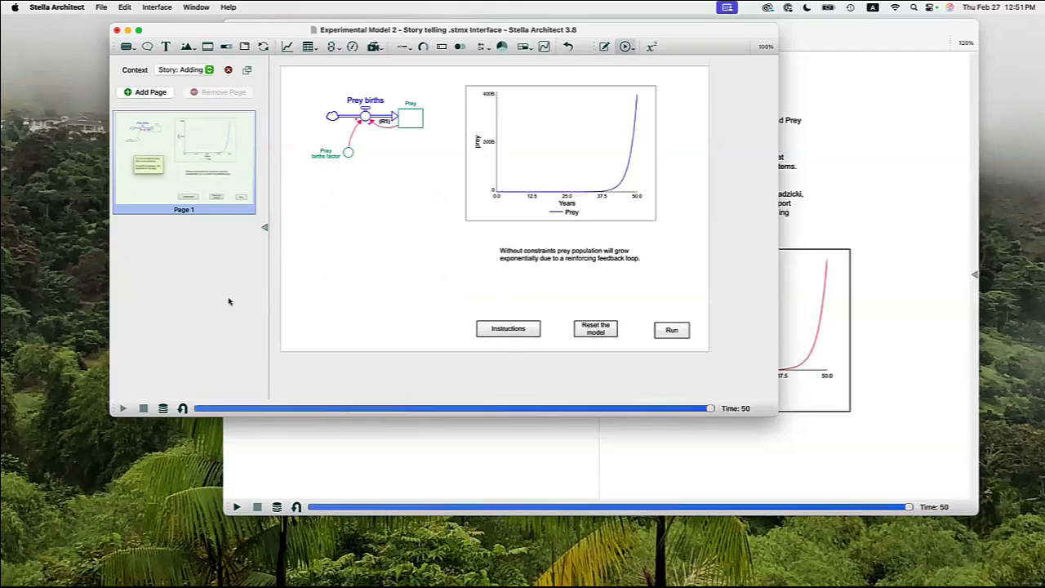
# Add a second story page and include Prey density in its visible structure.
pyautogui.click(142, 93)
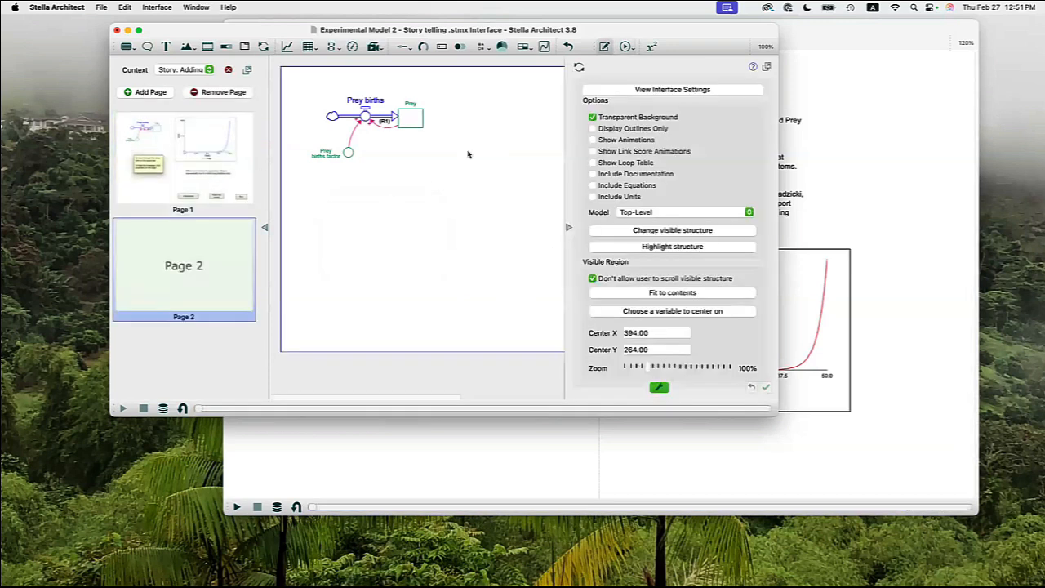
pyautogui.click(673, 230)
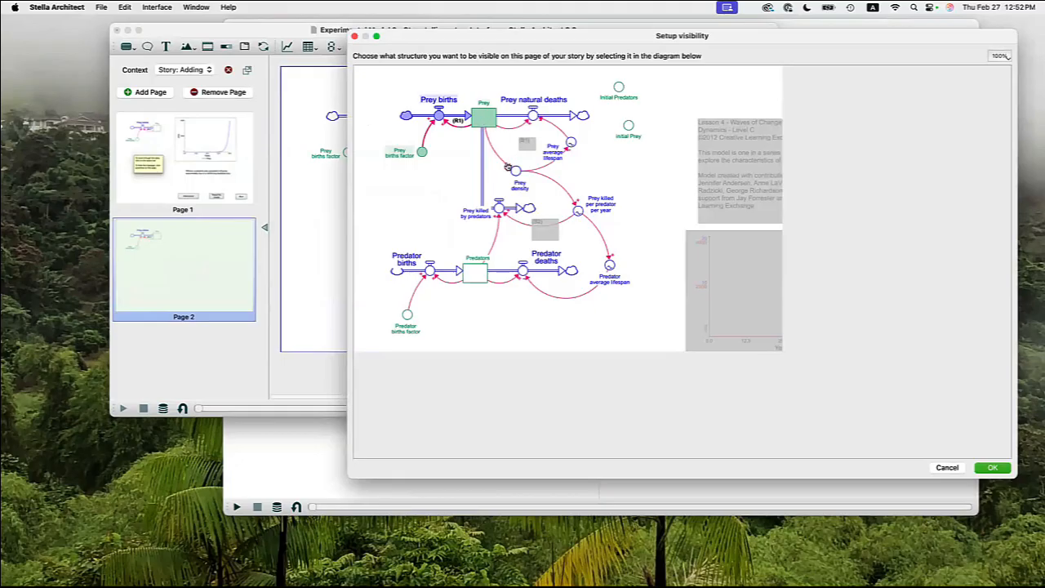
pyautogui.click(515, 169)
pyautogui.click(513, 170)
pyautogui.click(515, 171)
pyautogui.click(988, 468)
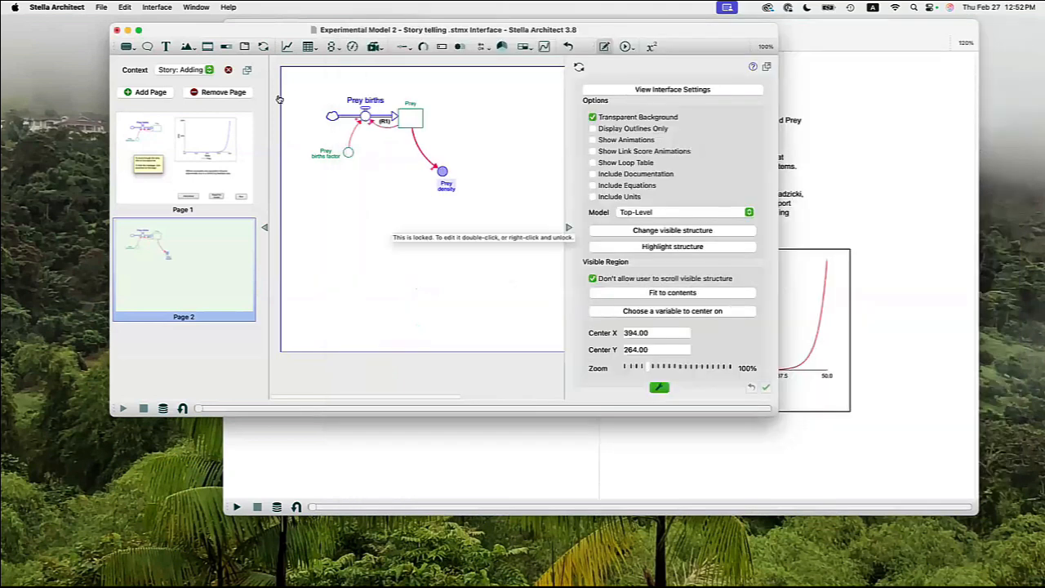
# Add a text box below the structure on Page 2 reading "Increased prey leads to increased prey density.".
pyautogui.click(166, 47)
pyautogui.click(353, 227)
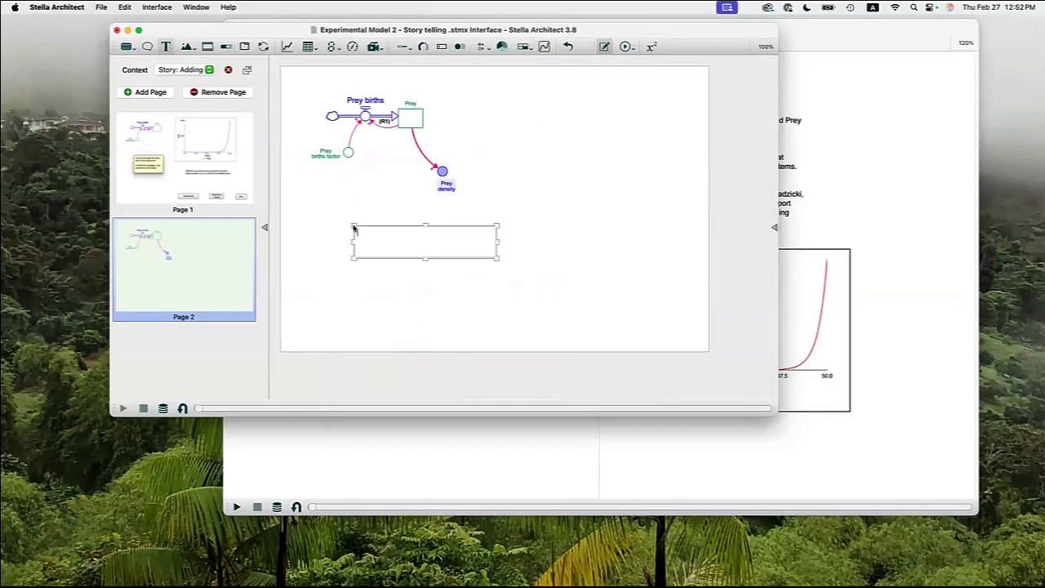
pyautogui.write('Increased prey leads to increased prey')
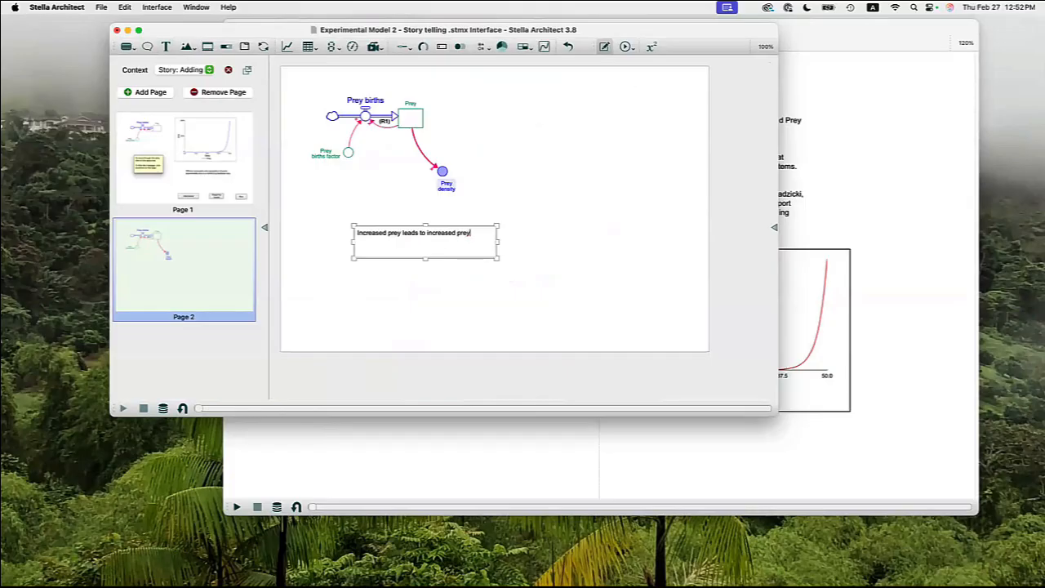
pyautogui.write(' density.')
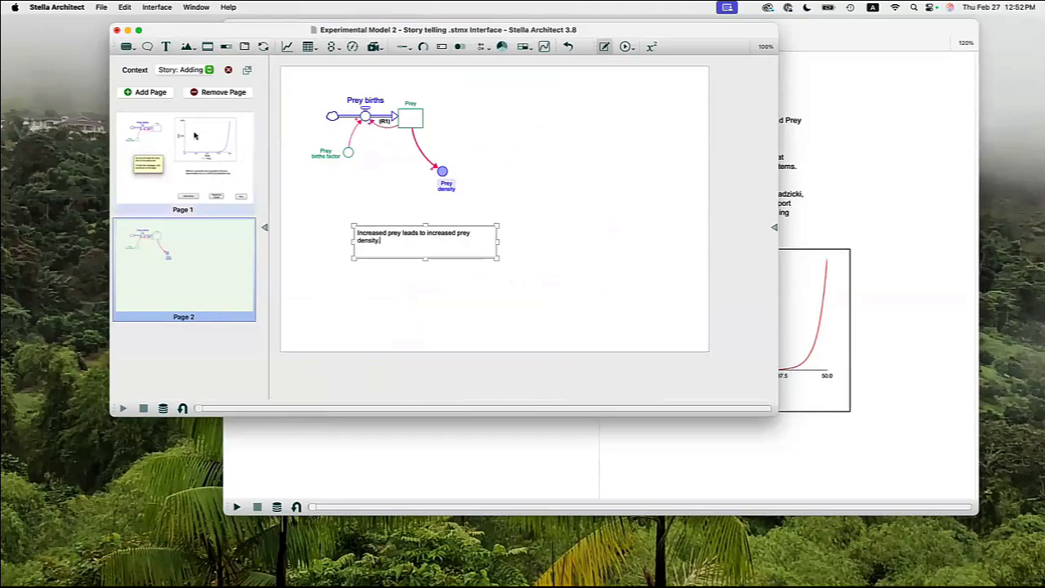
# Add a third story page and include Prey average lifespan in its visible structure.
pyautogui.click(149, 92)
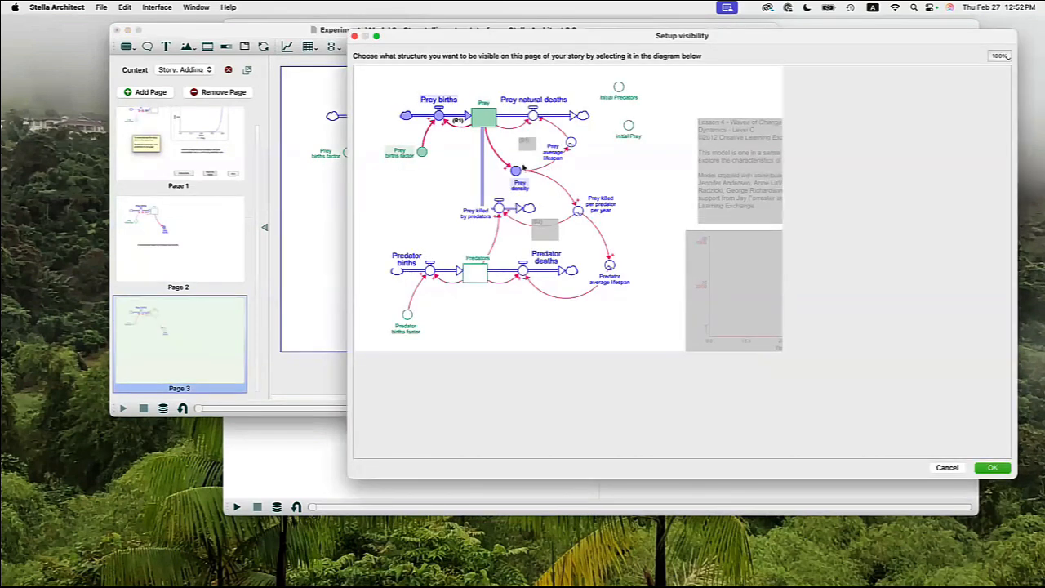
pyautogui.click(572, 142)
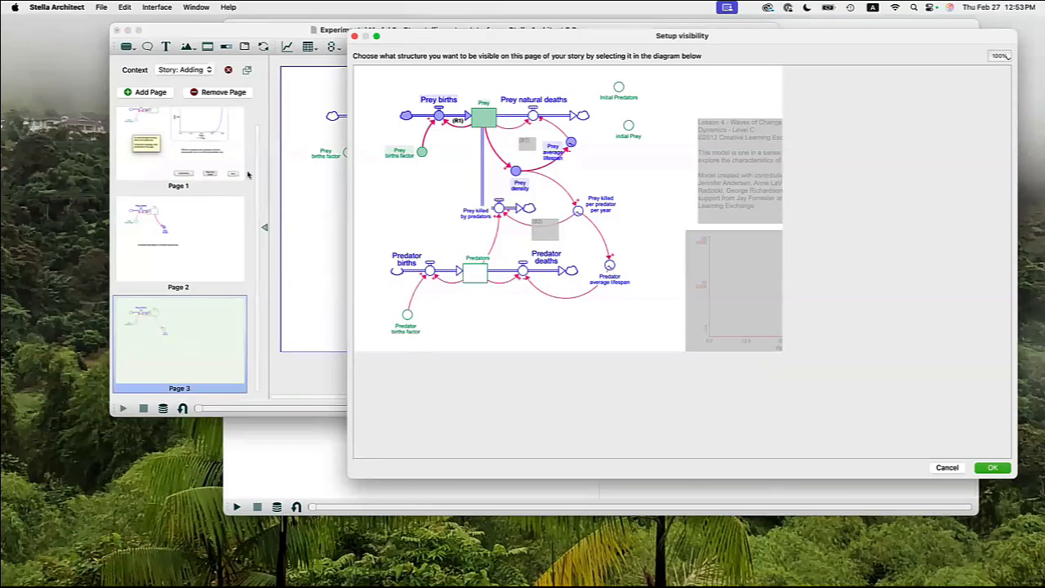
pyautogui.click(992, 467)
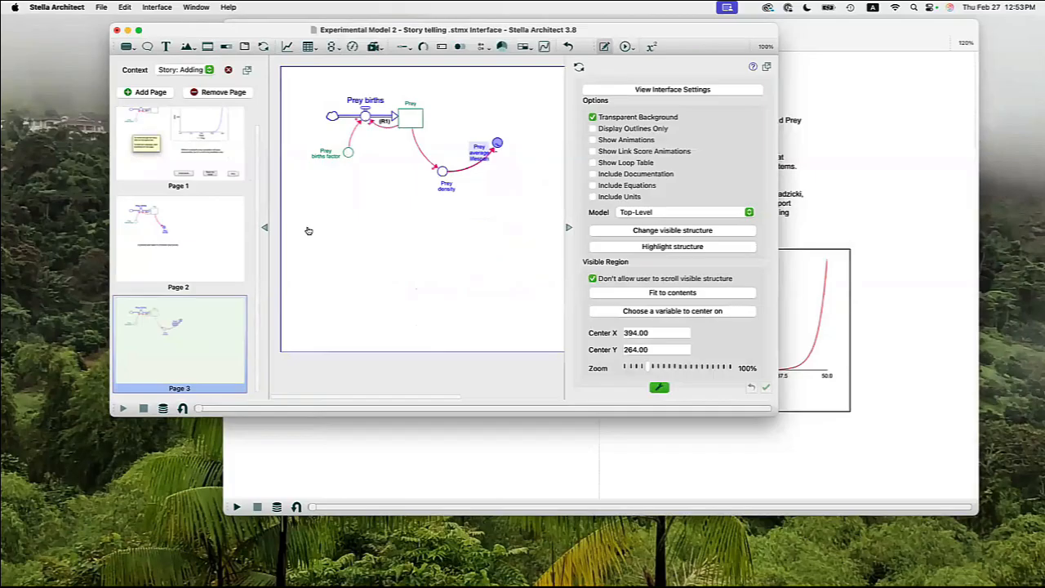
# Add a fourth story page and include the Prey natural deaths flow in its visible structure.
pyautogui.click(150, 91)
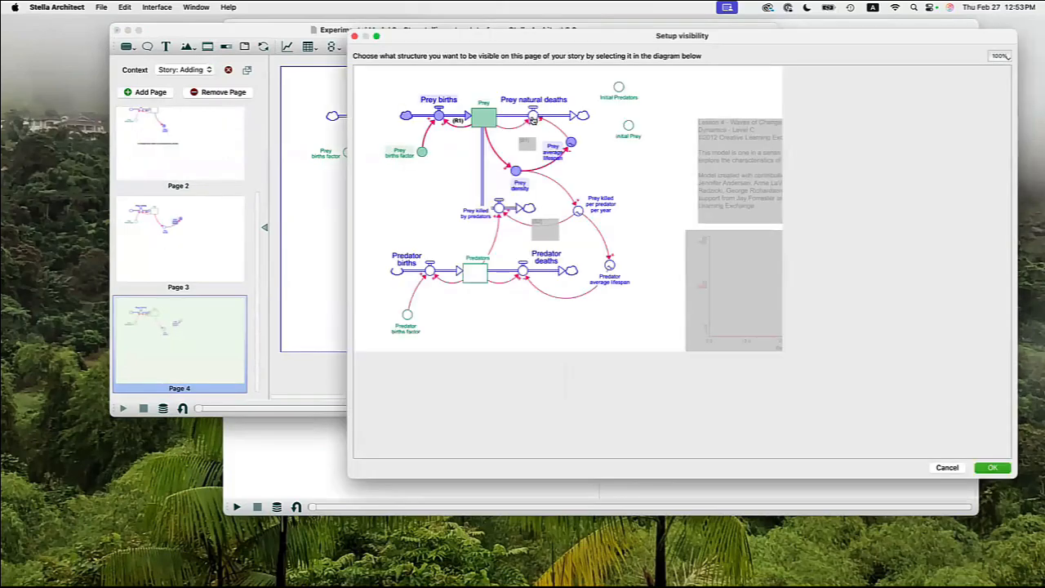
pyautogui.click(533, 116)
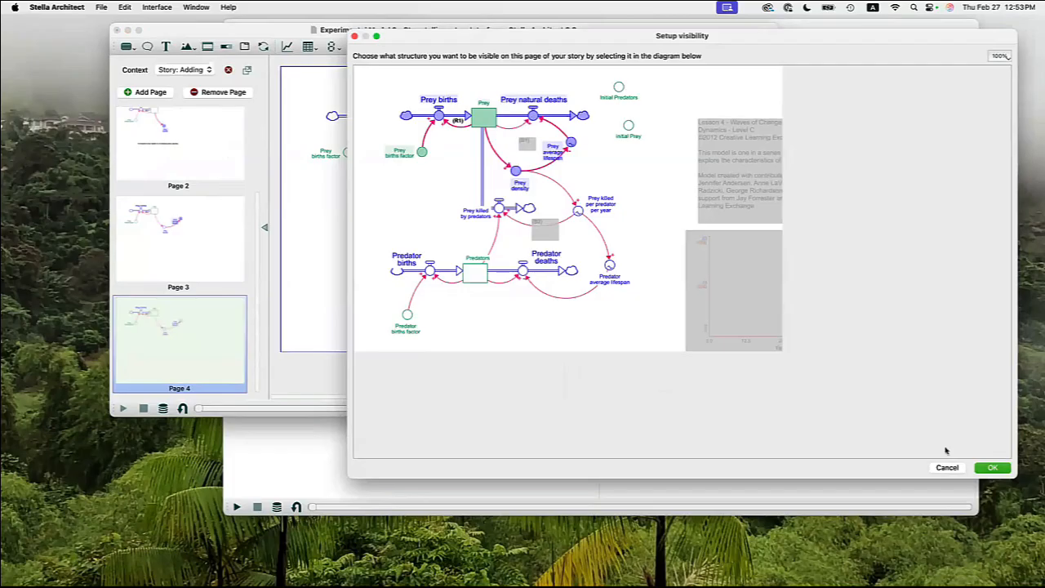
pyautogui.click(995, 467)
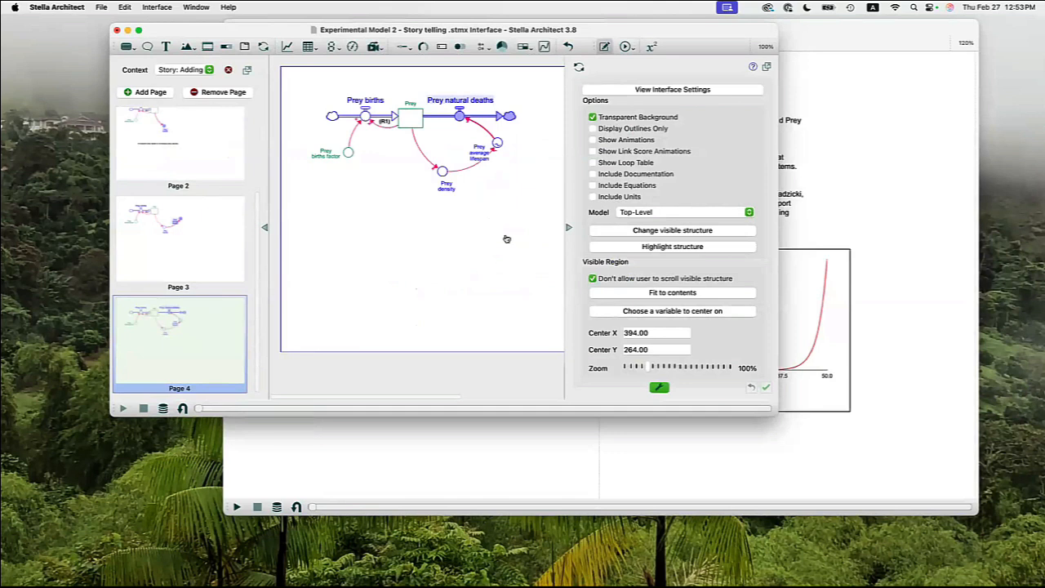
pyautogui.click(507, 239)
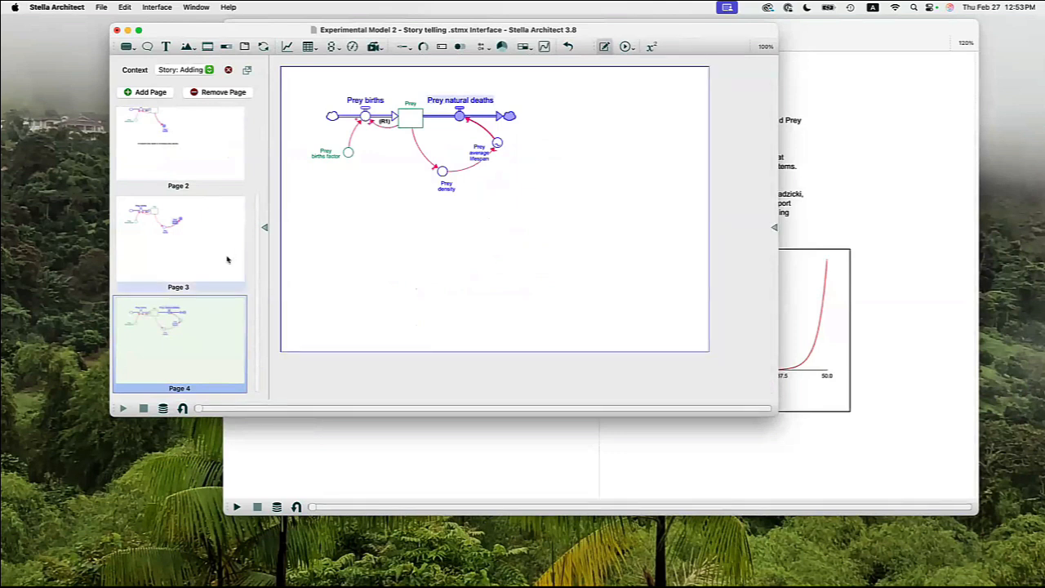
# Copy the prey graph and the Reset the model and Run buttons from Page 1 to Page 4.
pyautogui.scroll(5, 227, 260)
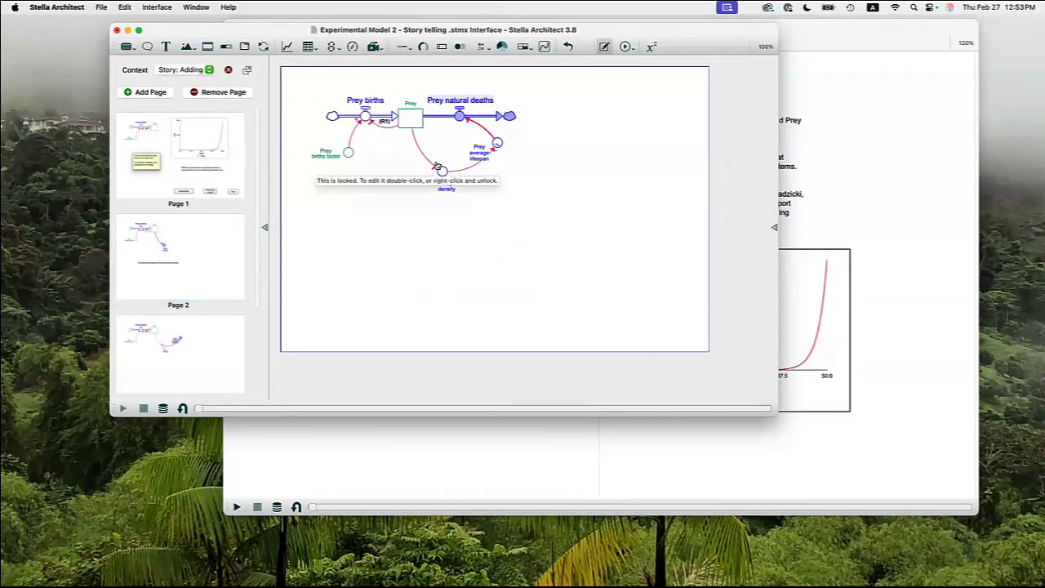
pyautogui.click(194, 146)
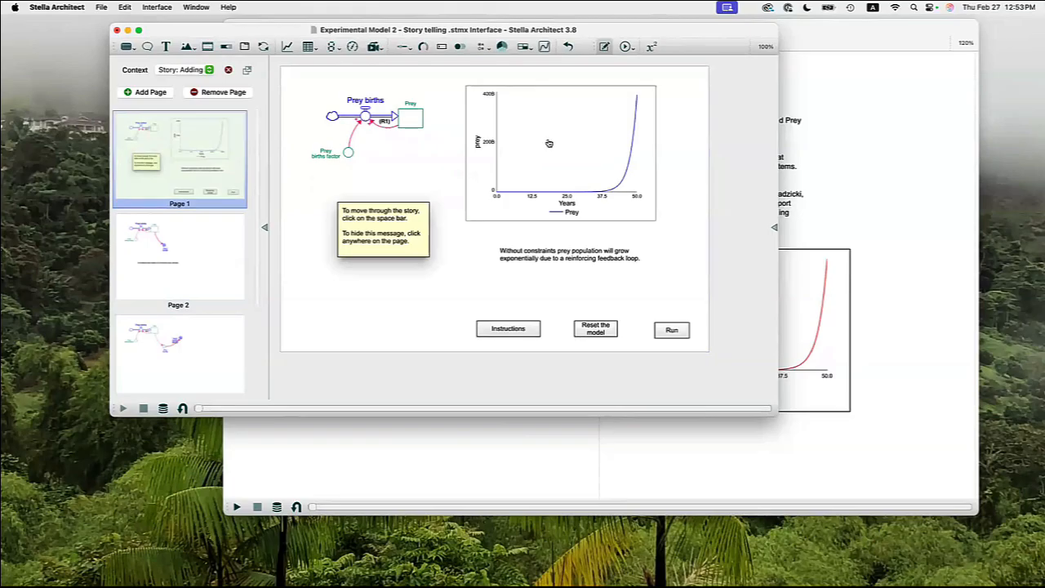
pyautogui.click(499, 167)
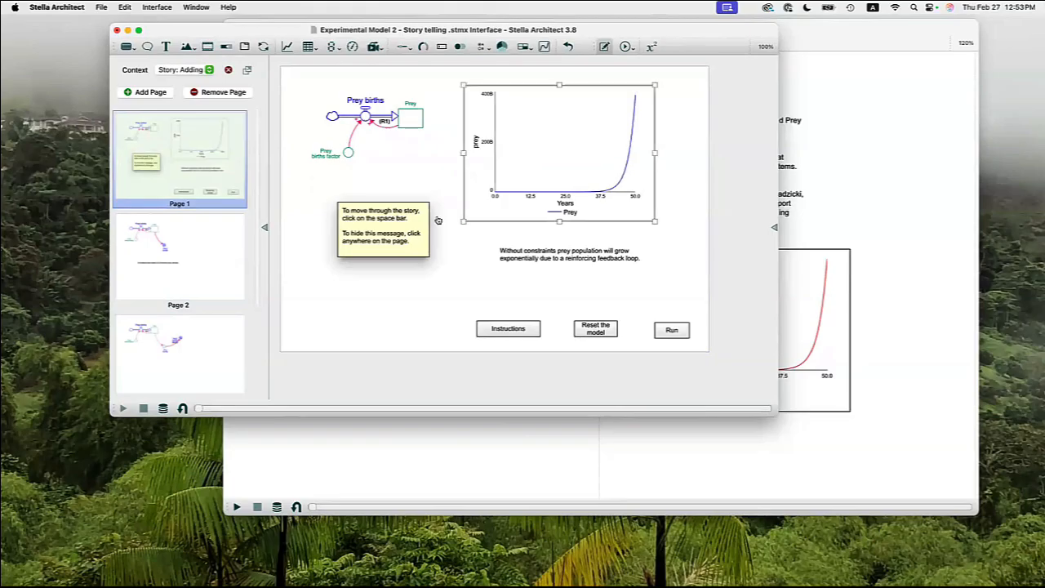
pyautogui.keyDown('shift'); pyautogui.click(596, 329); pyautogui.keyUp('shift')
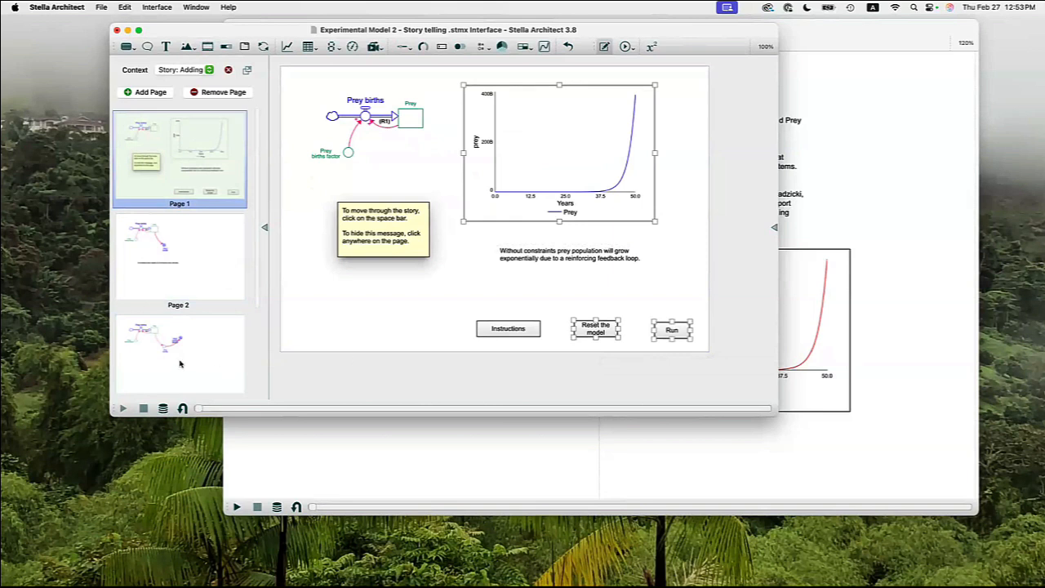
pyautogui.scroll(-3, 203, 347)
pyautogui.click(203, 347)
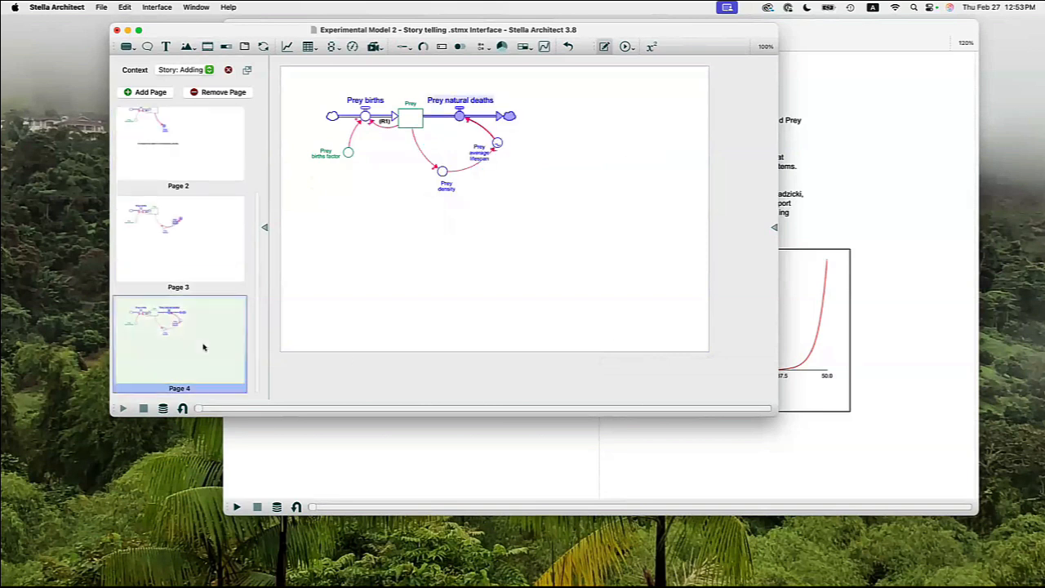
pyautogui.press('super+v')
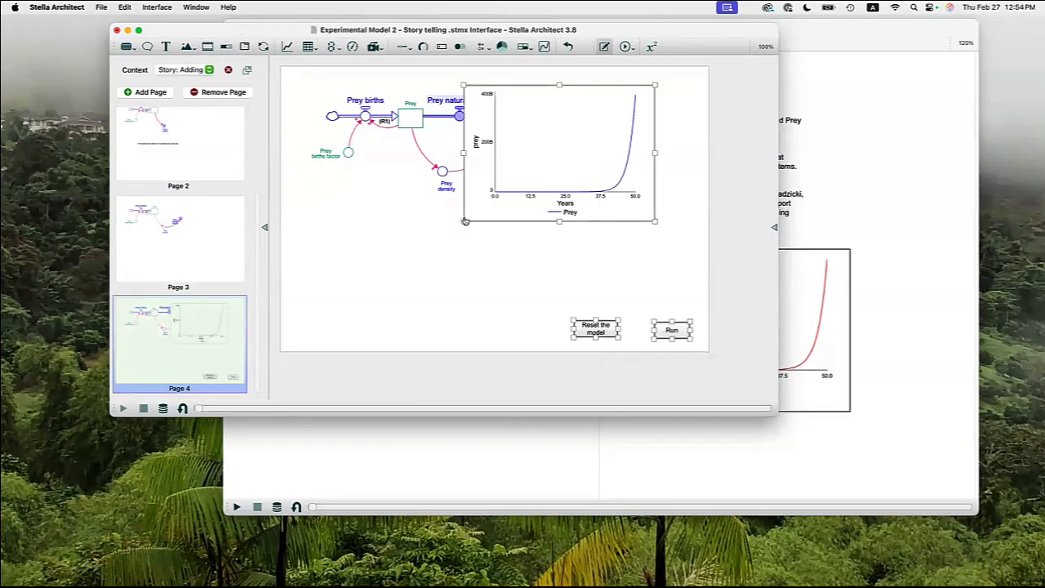
# Resize and reposition the pasted graph on Page 4 so it sits beside the stock-and-flow structure without overlapping it.
pyautogui.moveTo(500, 206); pyautogui.dragTo(464, 282)
pyautogui.click(472, 192)
pyautogui.click(461, 214)
pyautogui.moveTo(460, 214); pyautogui.dragTo(520, 216)
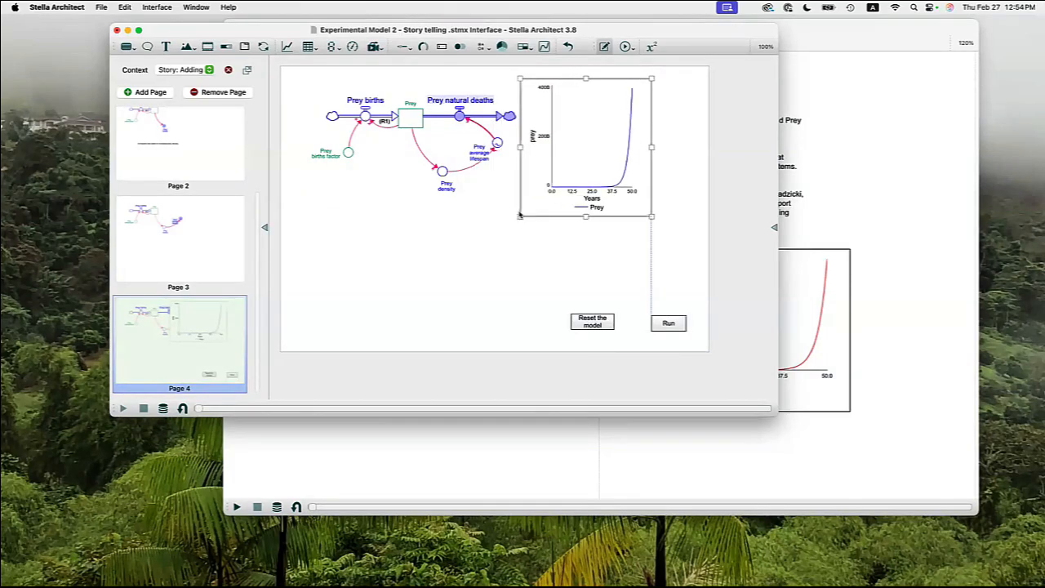
pyautogui.moveTo(651, 144); pyautogui.dragTo(685, 143)
pyautogui.moveTo(607, 155); pyautogui.dragTo(612, 155)
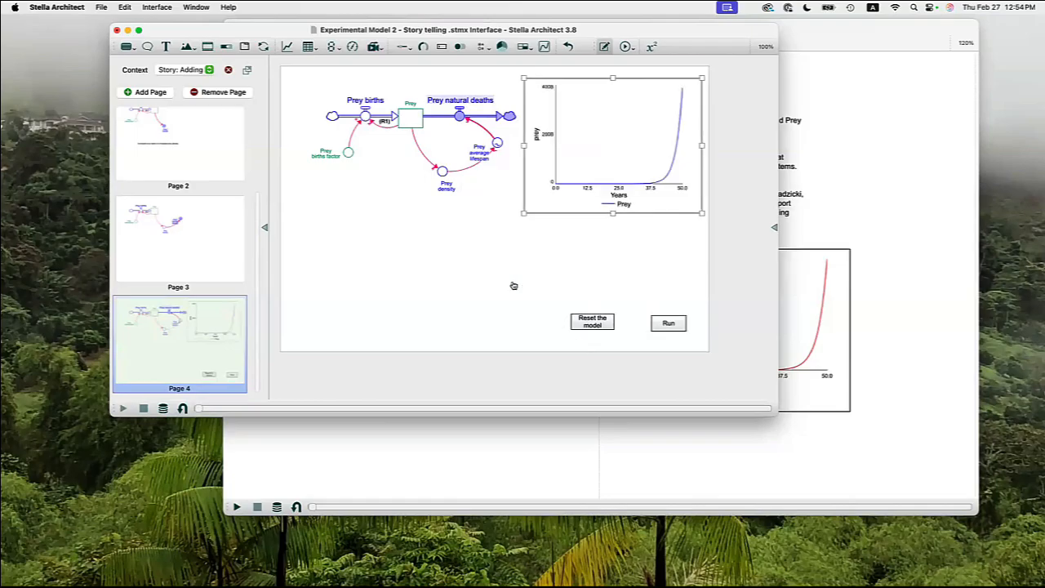
pyautogui.click(487, 282)
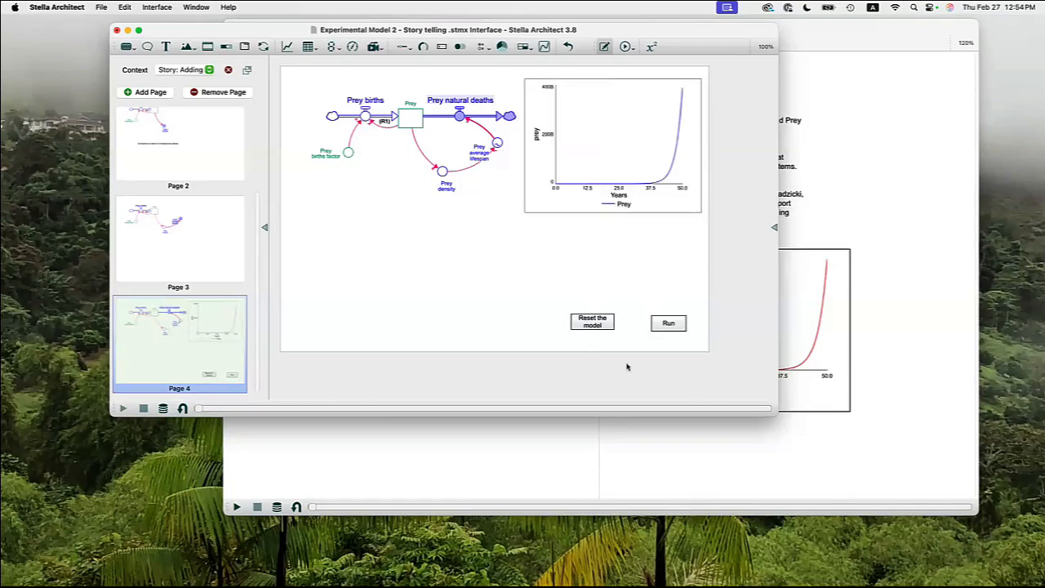
# Switch the interface to experiment mode, reset the model and run the simulation from Page 4.
pyautogui.click(585, 319)
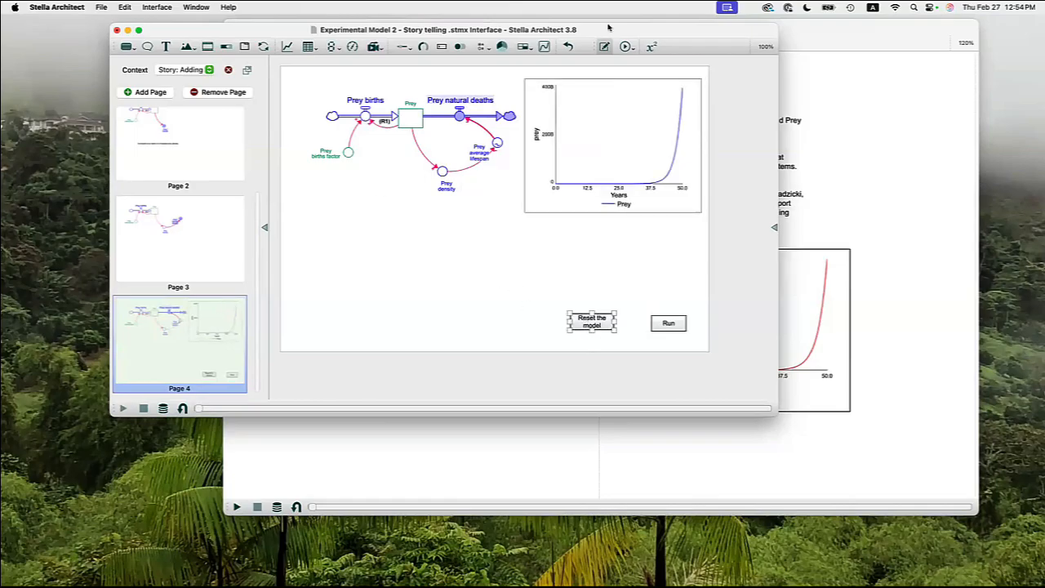
pyautogui.click(625, 46)
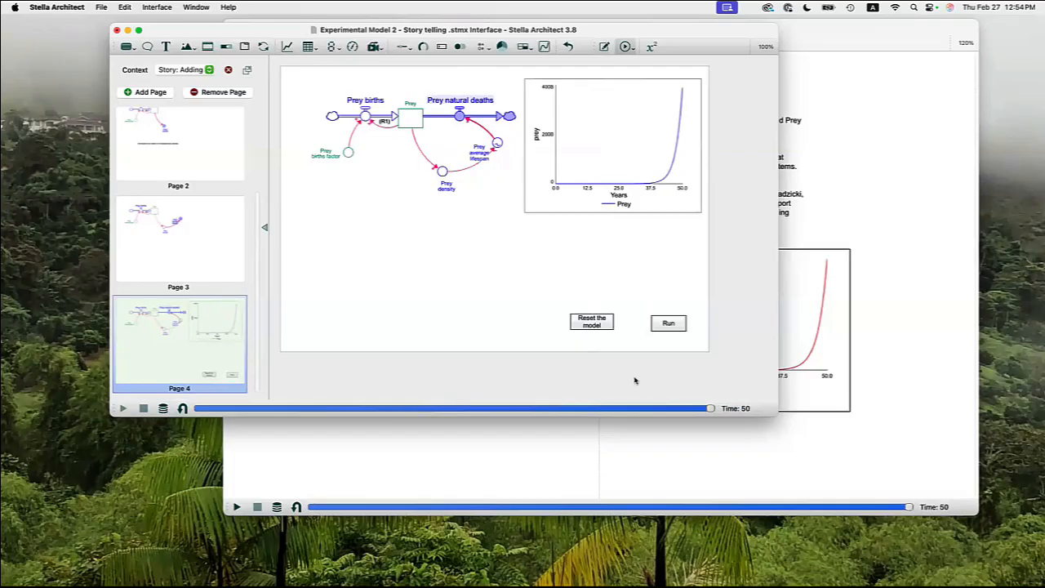
pyautogui.click(593, 325)
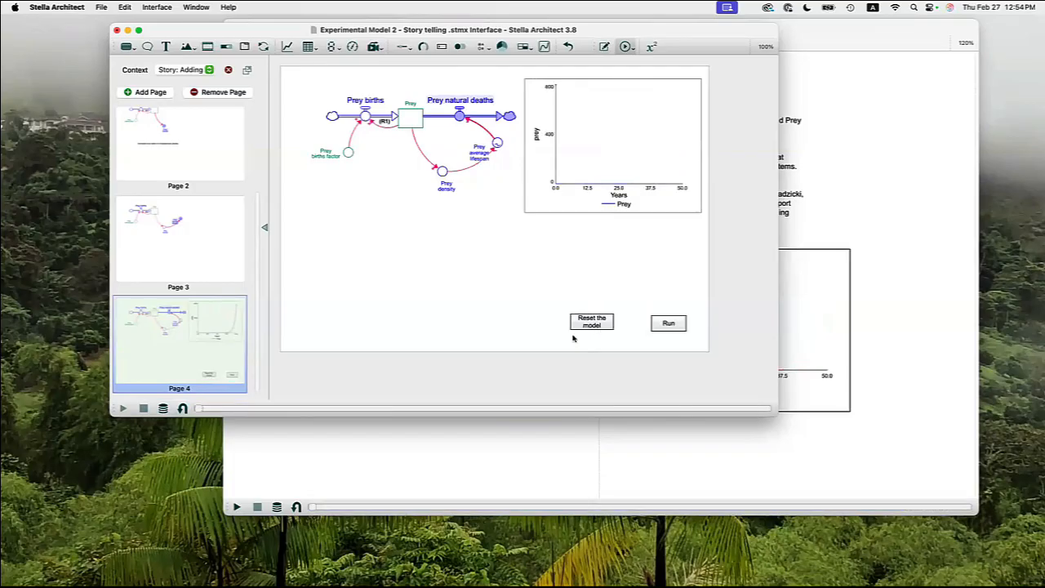
pyautogui.click(669, 323)
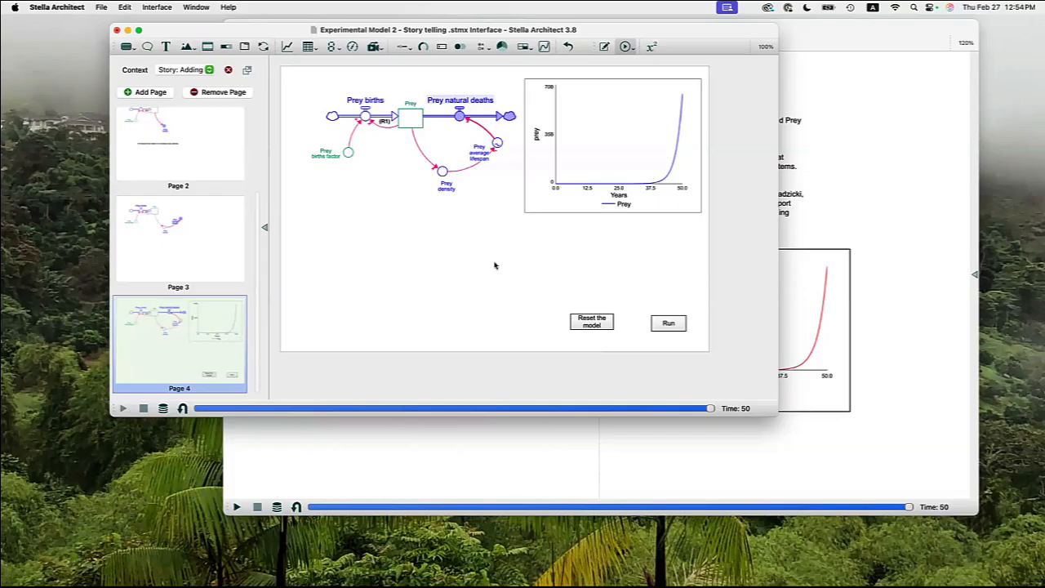
# Include the (B1) loop label and the connector from Prey to Prey natural deaths in Page 4's visible structure, and rerun the model.
pyautogui.click(605, 47)
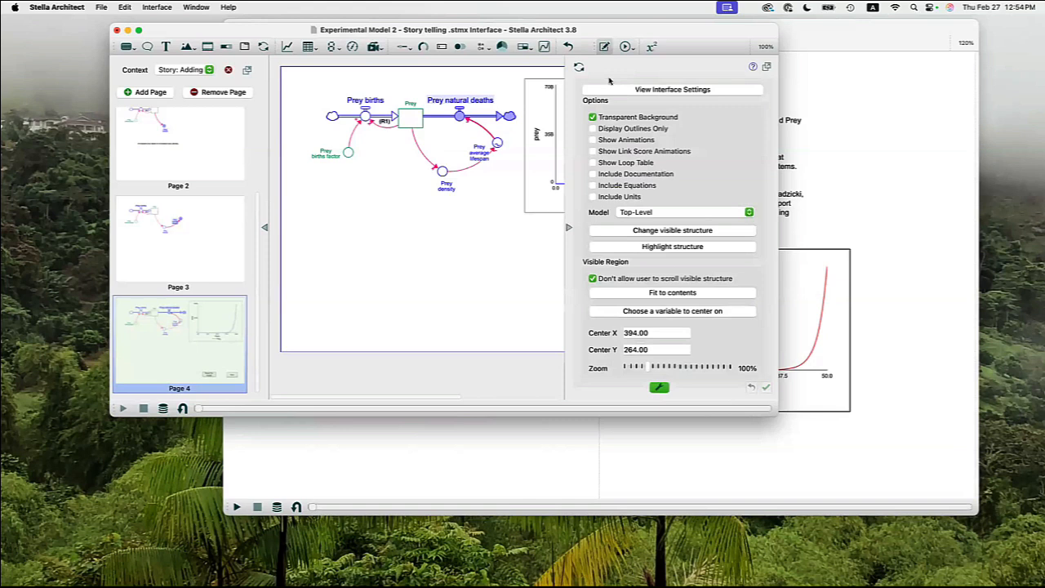
pyautogui.doubleClick(514, 122)
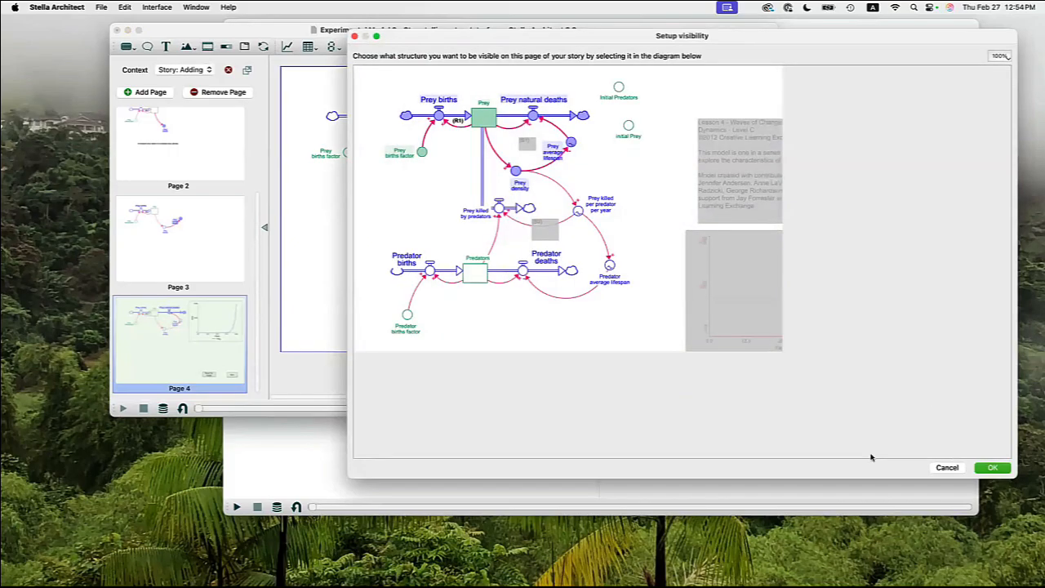
pyautogui.press('Return')
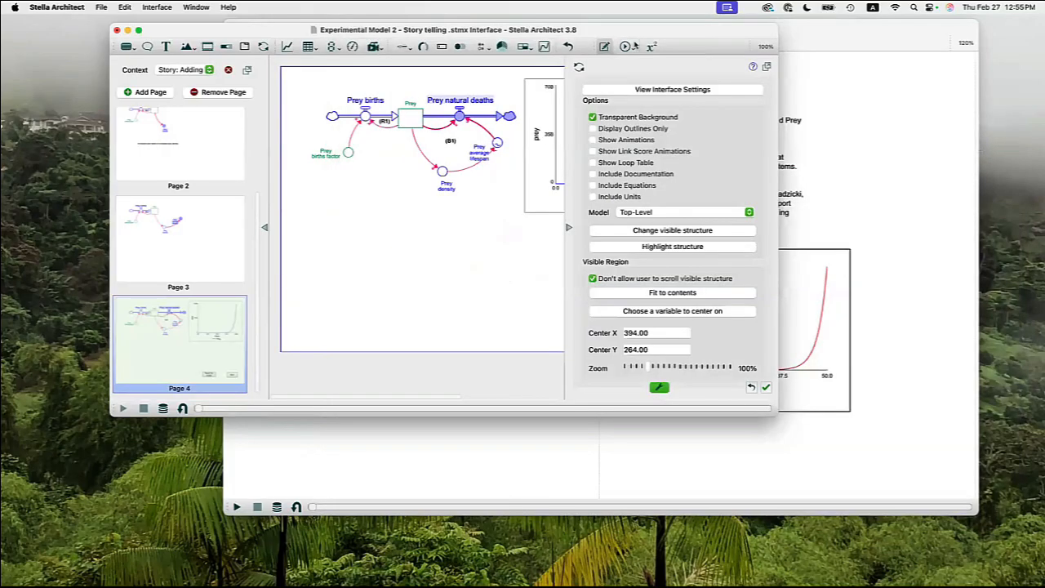
pyautogui.click(625, 47)
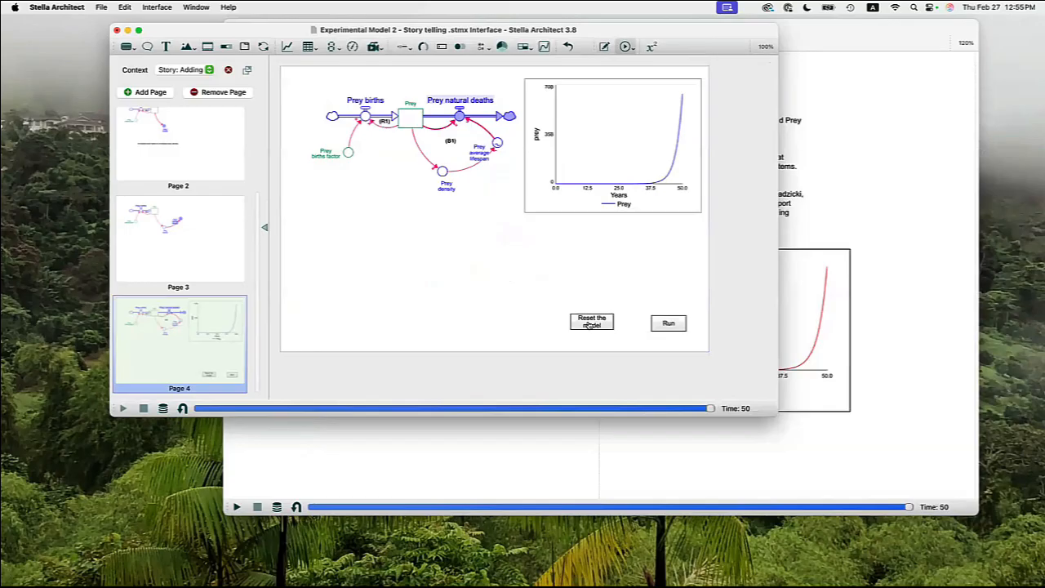
pyautogui.click(669, 323)
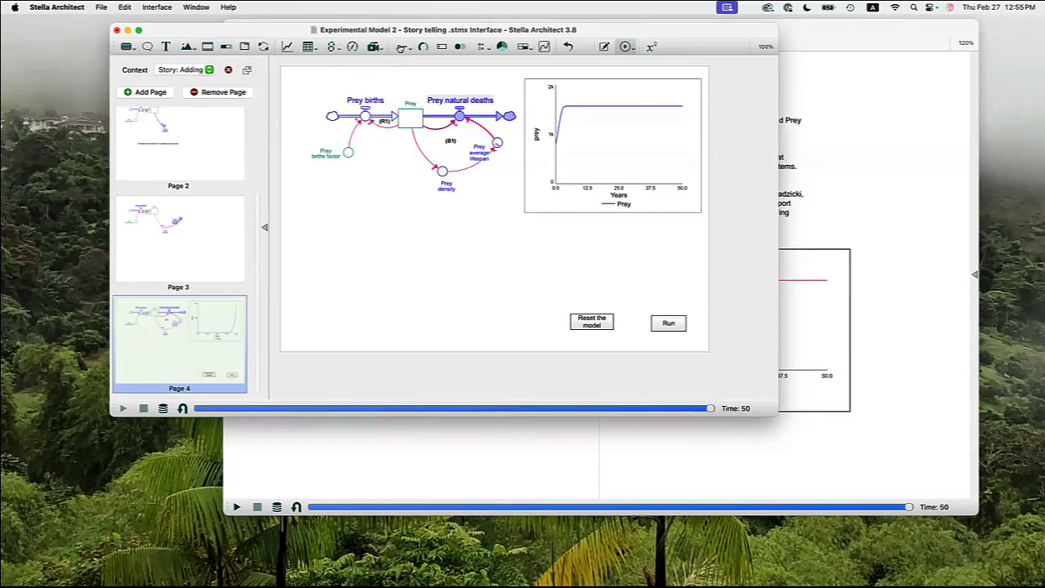
# Add a slider below the graph on Page 4 and assign it to the initial Prey variable.
pyautogui.click(402, 47)
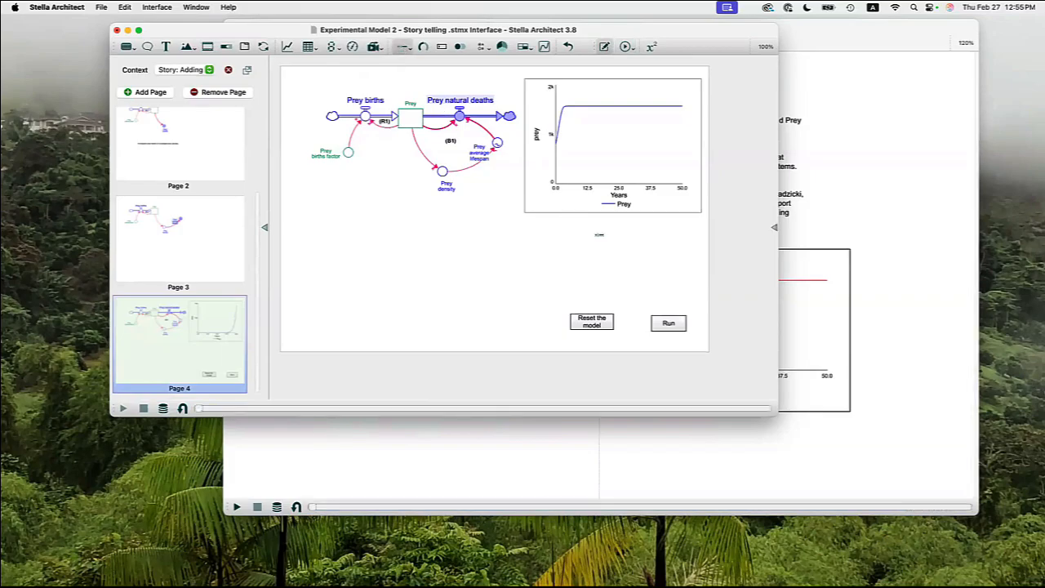
pyautogui.click(600, 235)
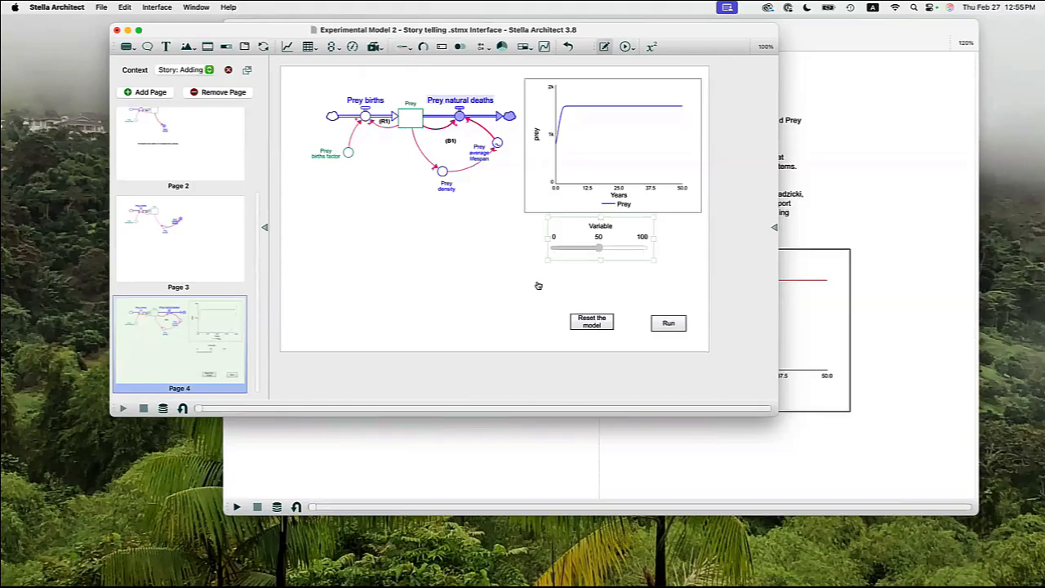
pyautogui.doubleClick(594, 232)
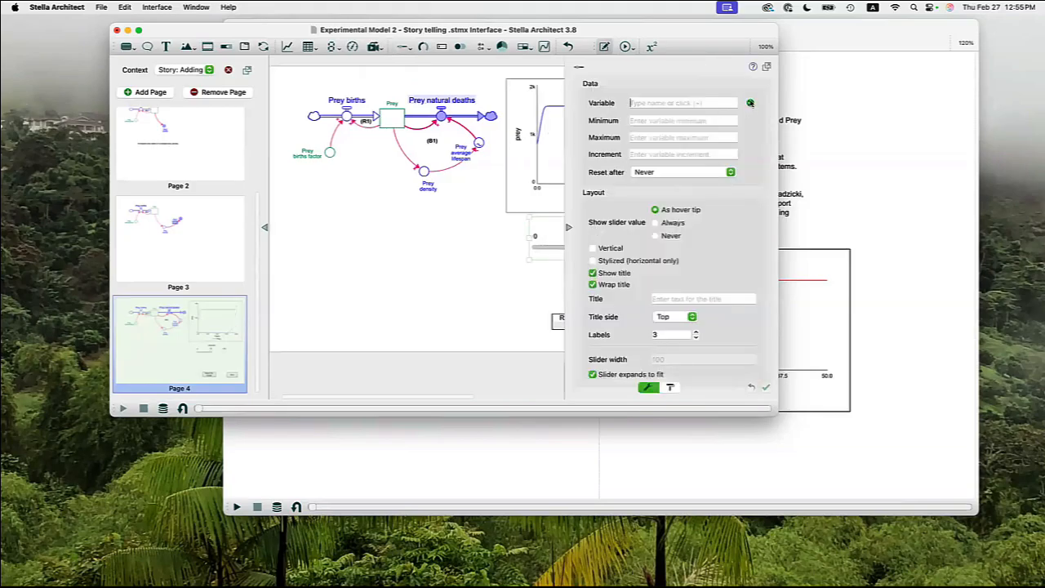
pyautogui.click(749, 103)
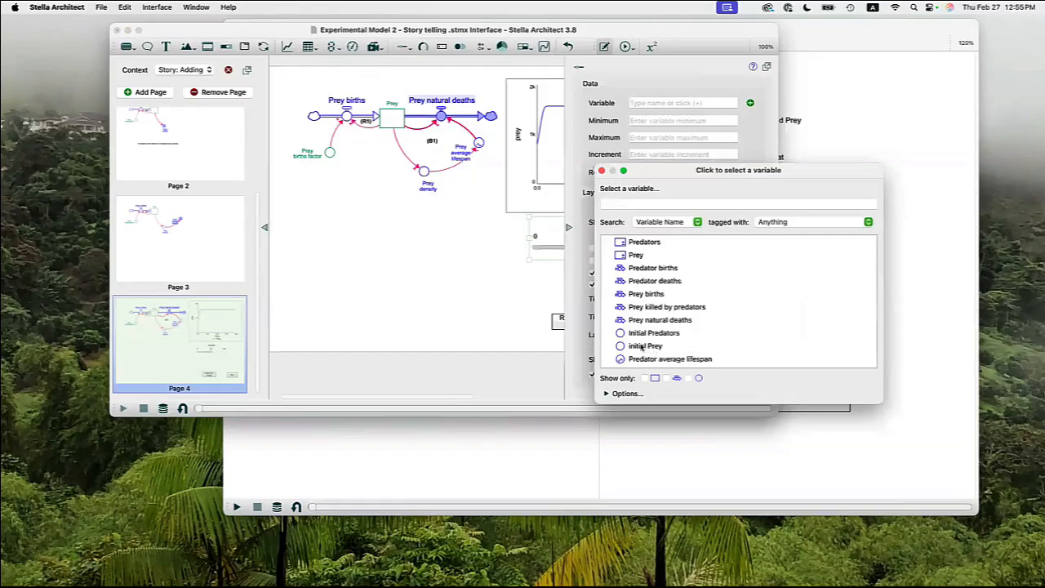
pyautogui.doubleClick(642, 346)
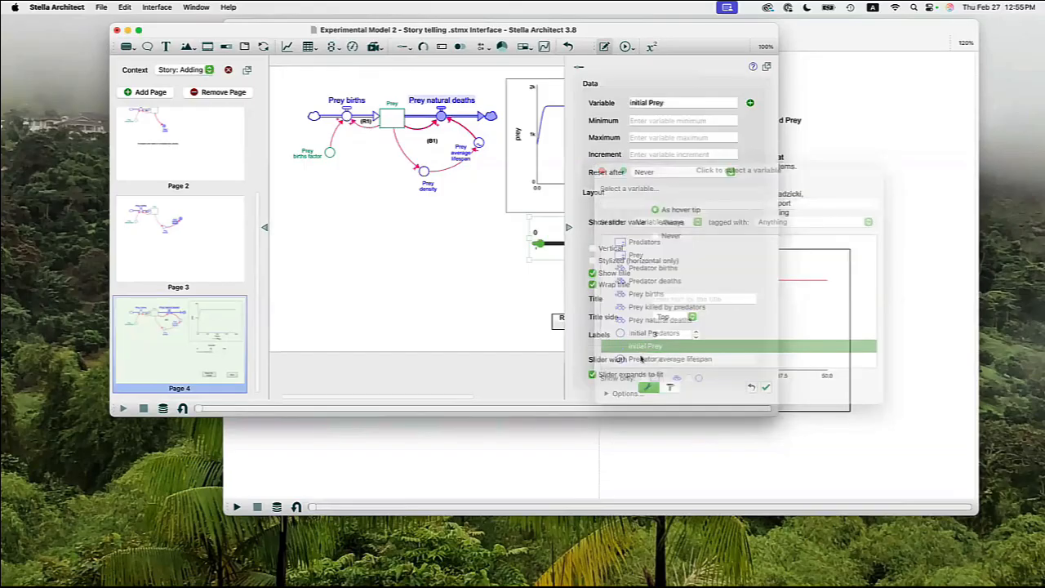
pyautogui.click(479, 288)
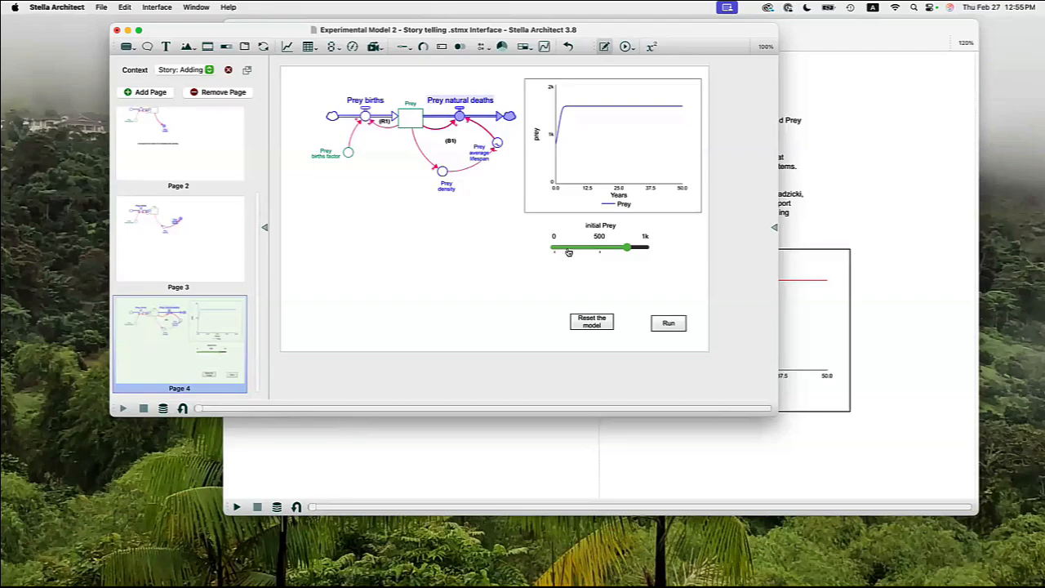
# Lower the initial Prey slider to near zero and rerun the model from Page 4.
pyautogui.moveTo(569, 252); pyautogui.dragTo(556, 253)
pyautogui.hotkey('ctrl', 'Up')
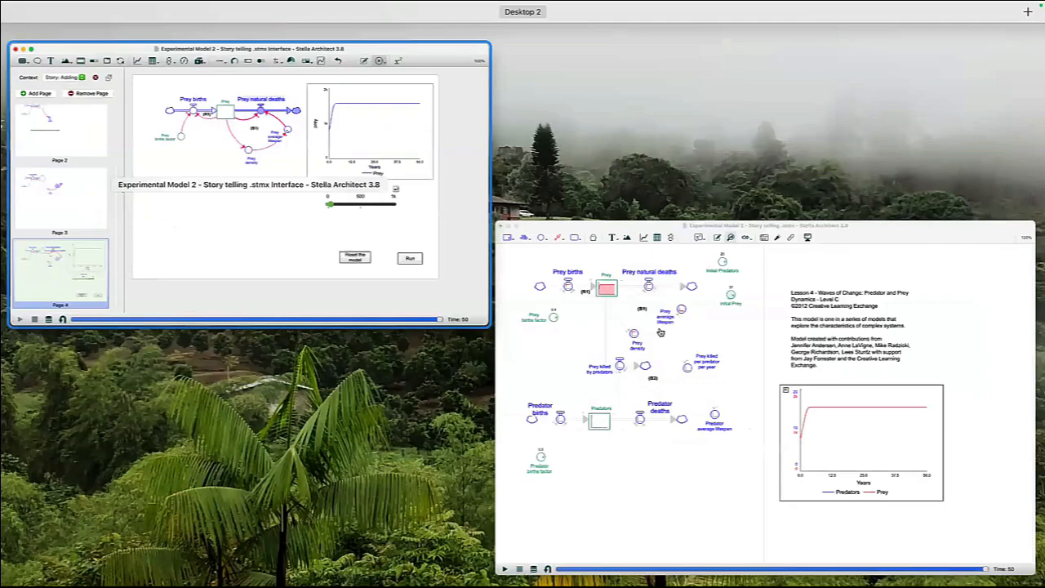
pyautogui.hotkey('ctrl', 'Up')
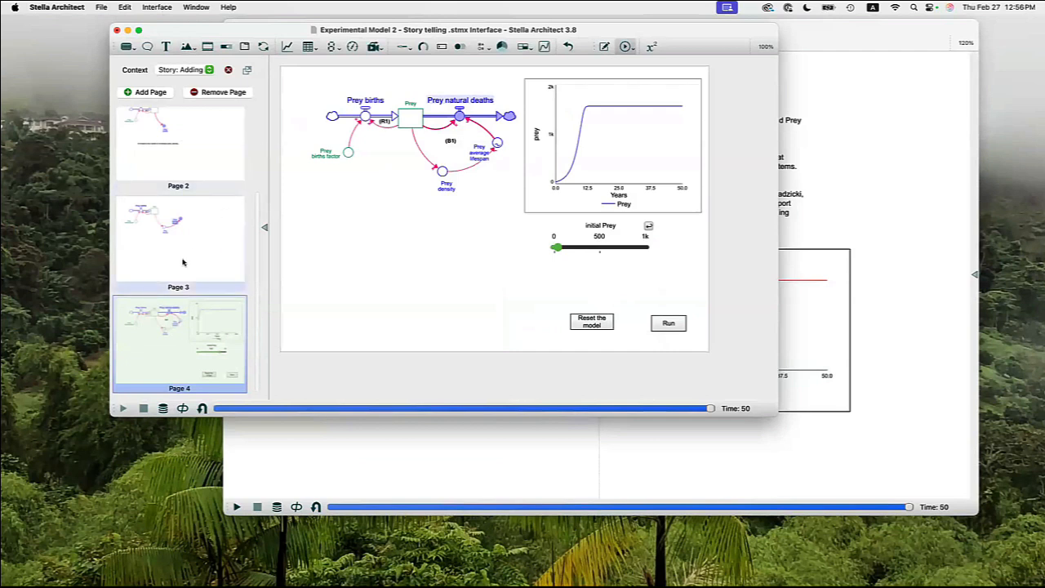
# Add a fifth story page showing the full prey and predator structure with the (B2) loop, leaving out Initial Predators and initial Prey.
pyautogui.click(143, 92)
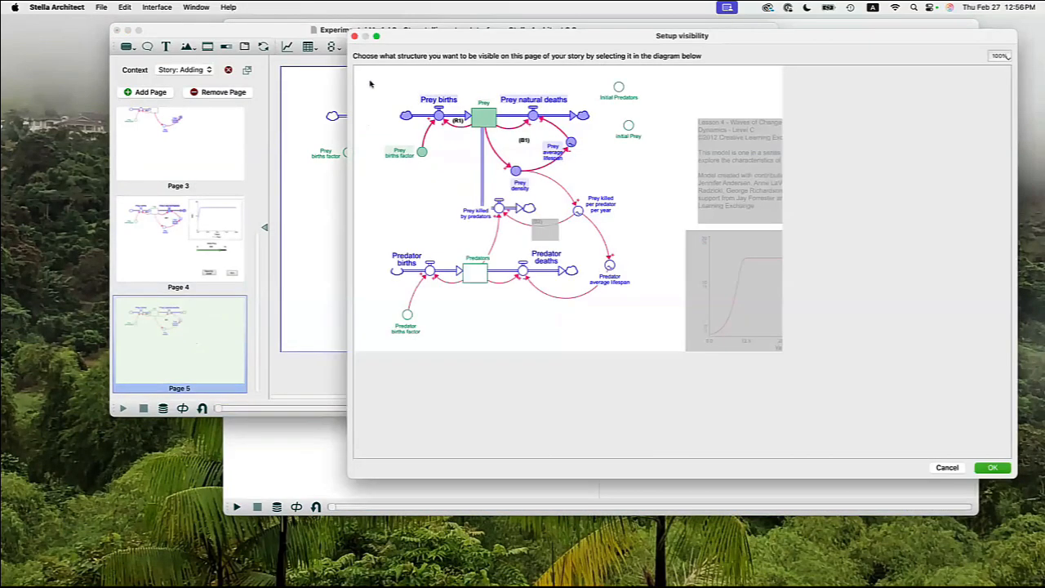
pyautogui.moveTo(369, 83); pyautogui.dragTo(633, 332)
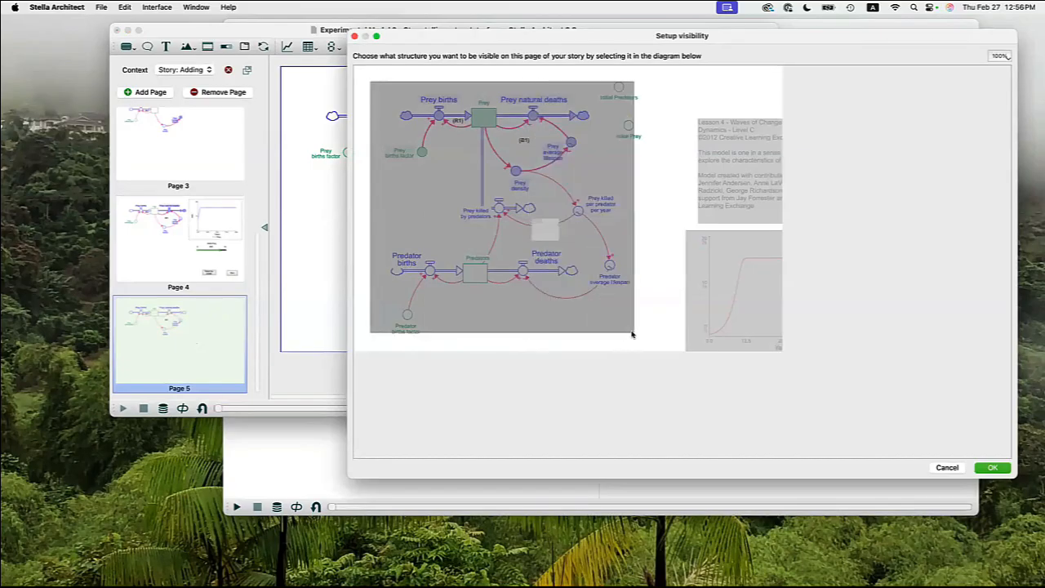
pyautogui.click(619, 87)
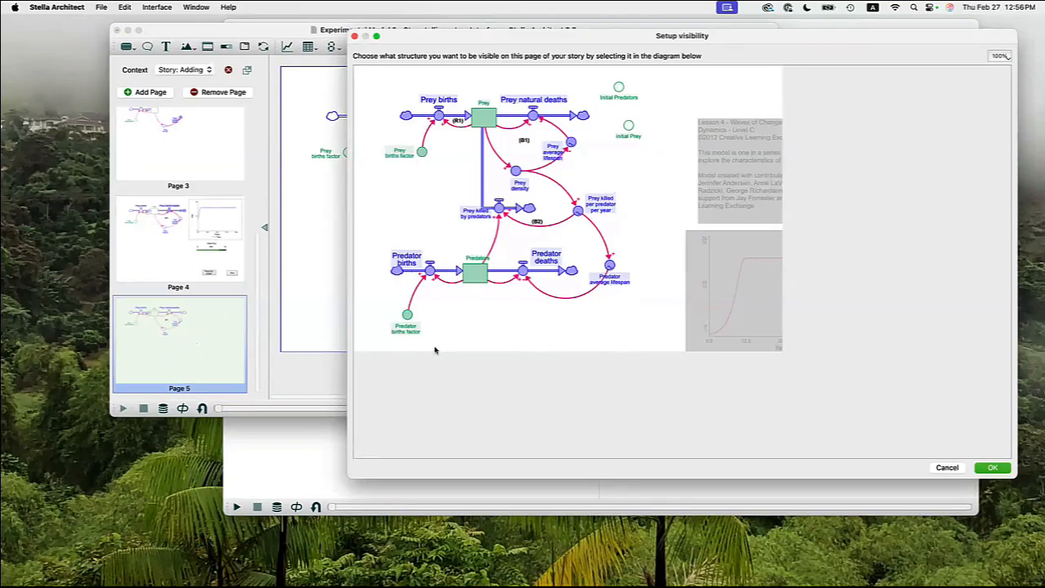
pyautogui.click(991, 468)
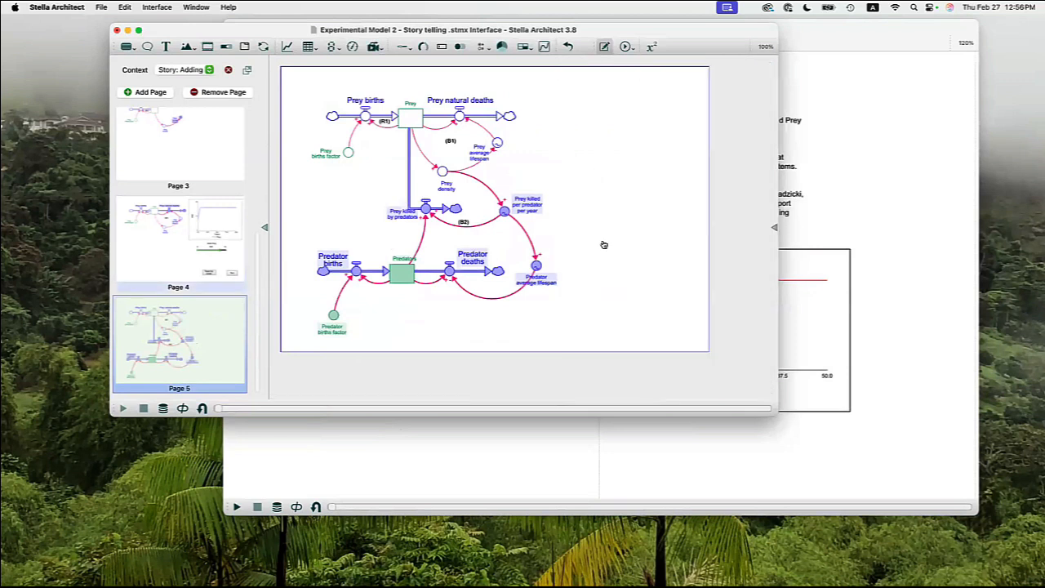
# Copy the prey graph and the Reset the model and Run buttons from Page 4 to Page 5, shrinking the graph to clear the structure.
pyautogui.press('pageup')
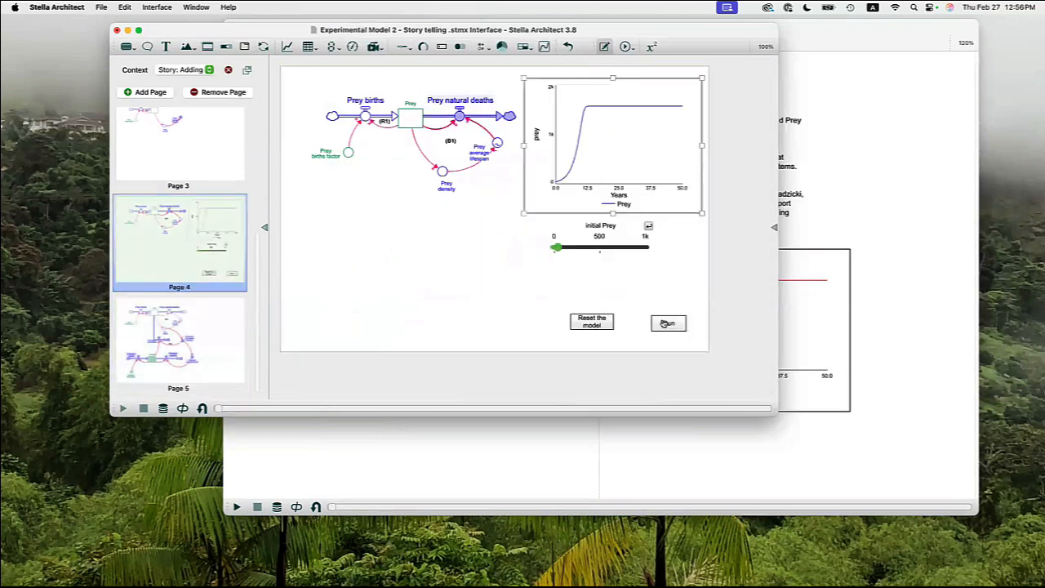
pyautogui.click(667, 324)
pyautogui.keyDown('shift'); pyautogui.click(590, 323); pyautogui.keyUp('shift')
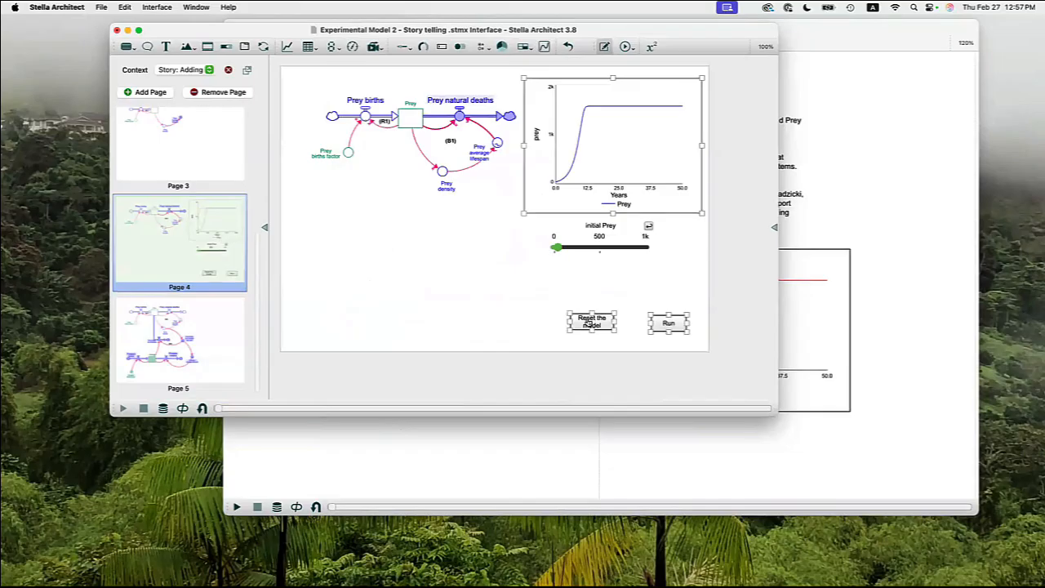
pyautogui.click(215, 334)
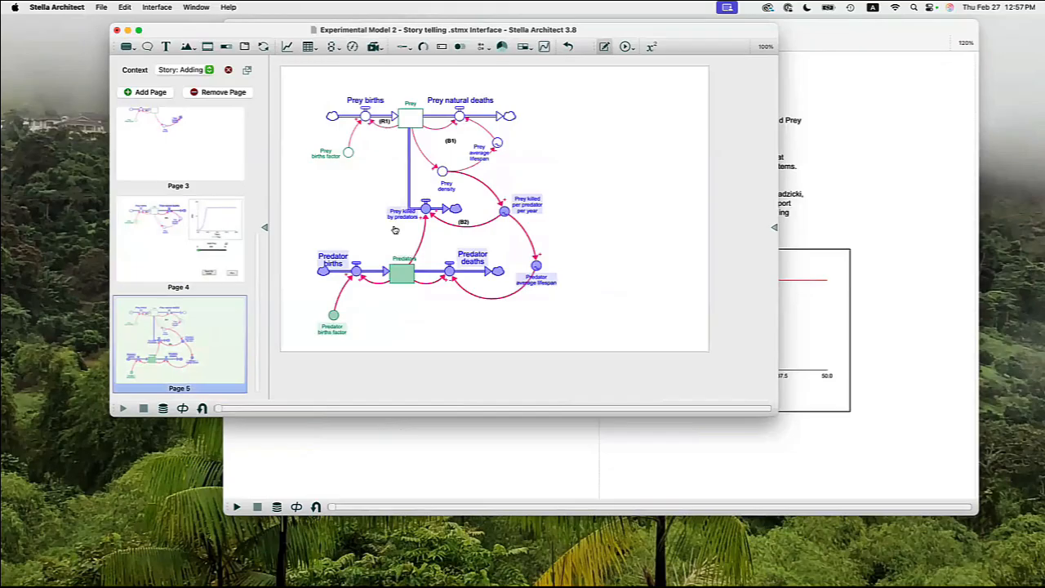
pyautogui.click(523, 204)
pyautogui.moveTo(547, 198); pyautogui.dragTo(554, 193)
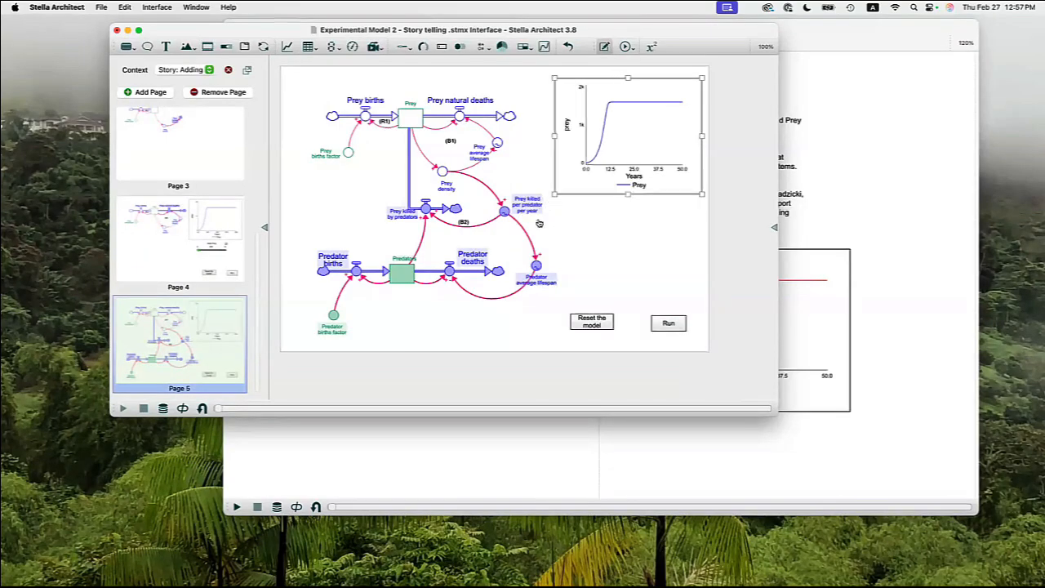
# Add Predators as a second series alongside Prey on the Page 5 graph.
pyautogui.click(587, 317)
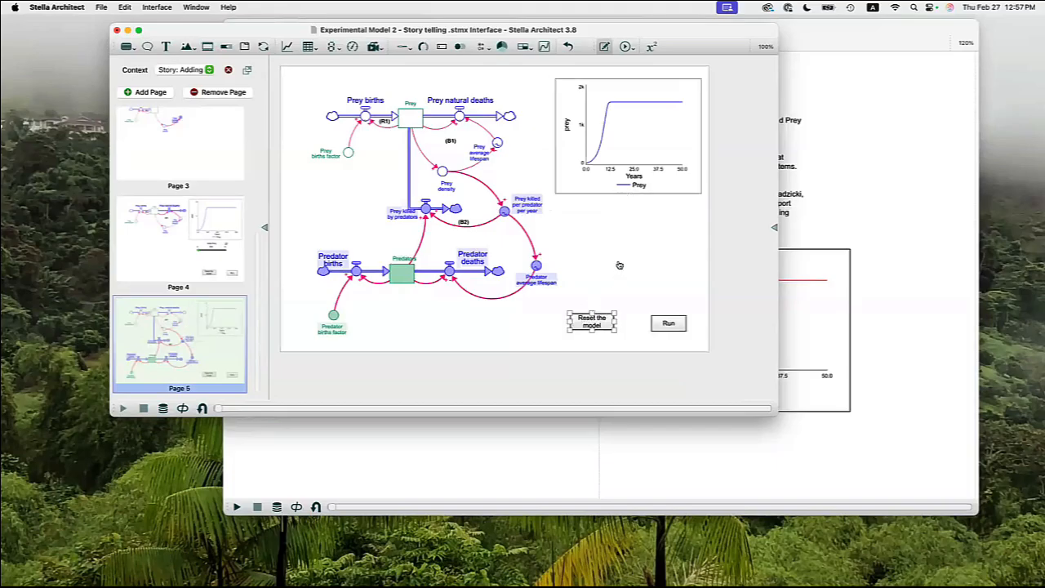
pyautogui.doubleClick(636, 154)
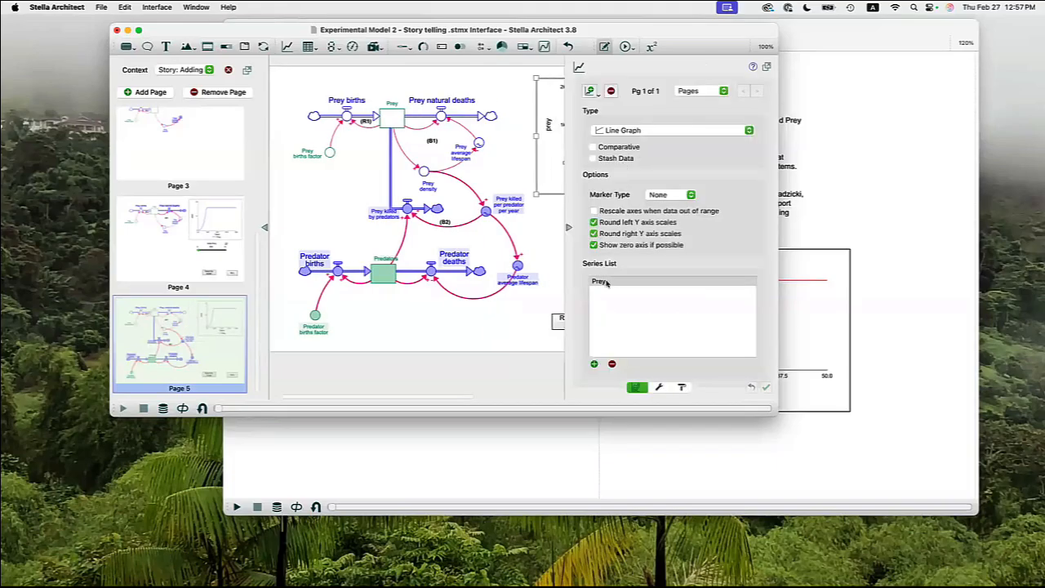
pyautogui.click(593, 363)
pyautogui.click(641, 243)
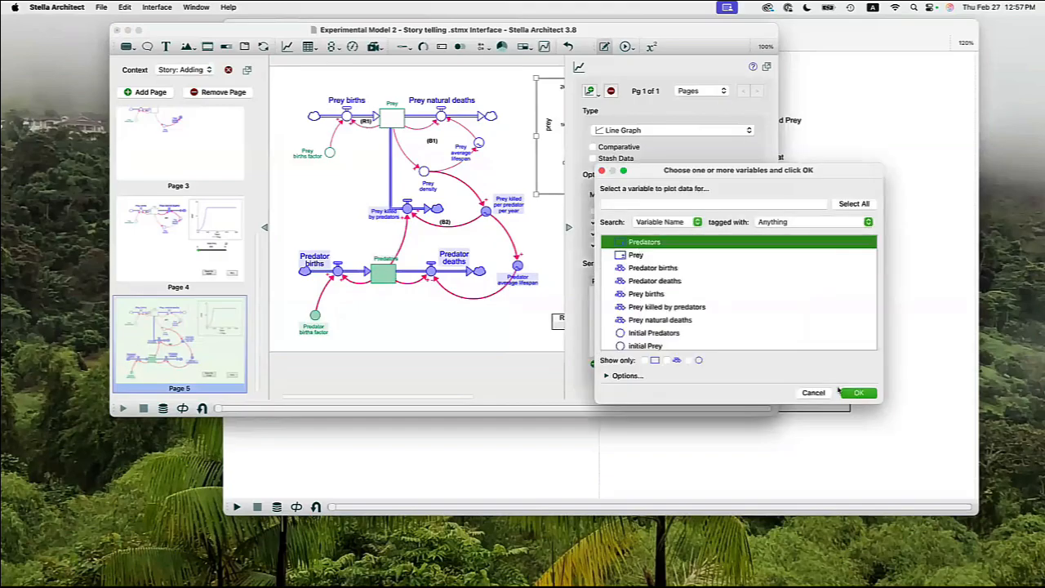
pyautogui.click(857, 392)
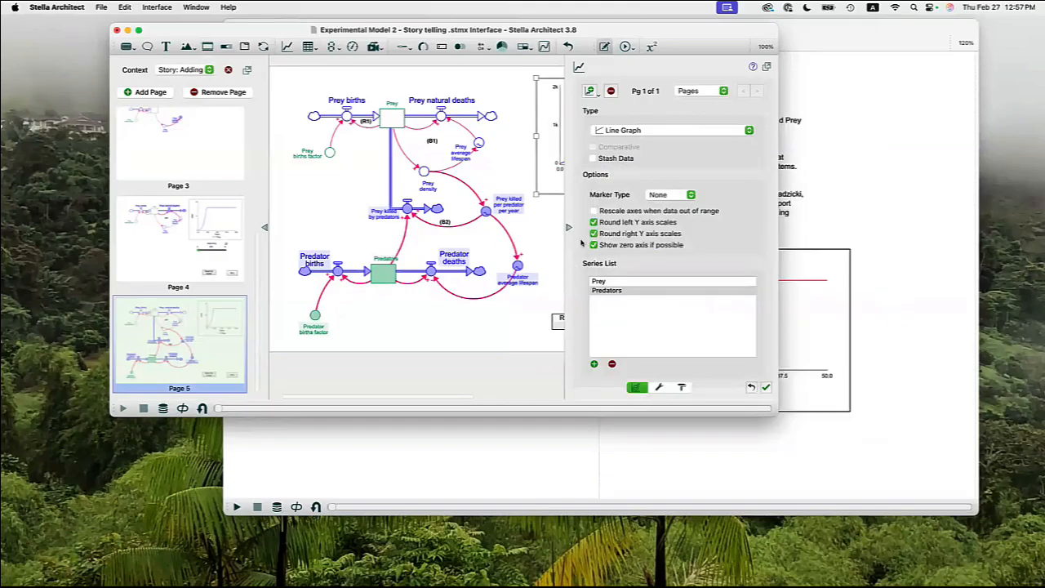
pyautogui.click(468, 348)
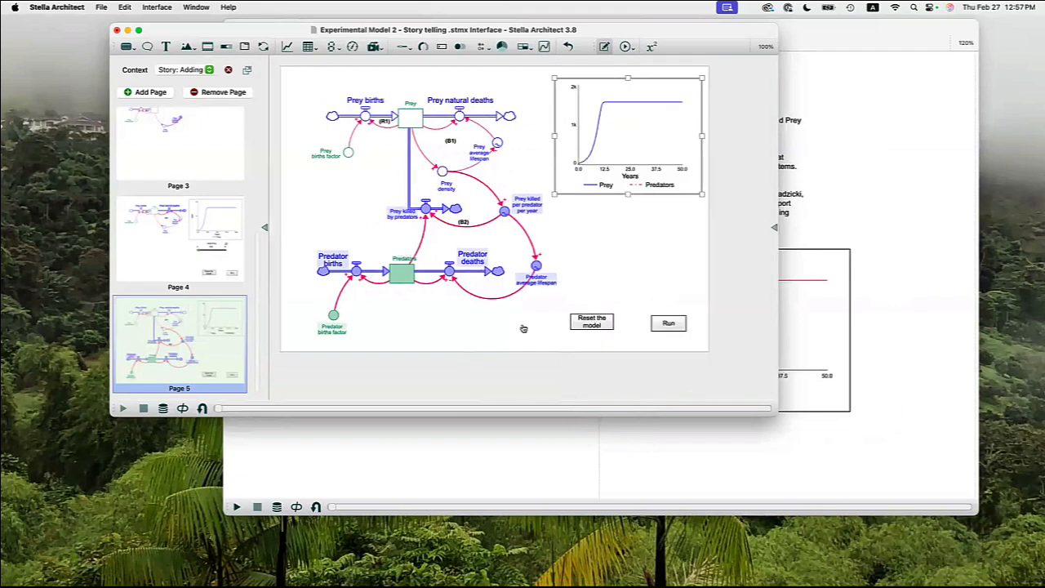
# Switch to Experiment Mode, reset the model and run it from Page 5.
pyautogui.click(592, 327)
pyautogui.click(668, 324)
pyautogui.click(640, 291)
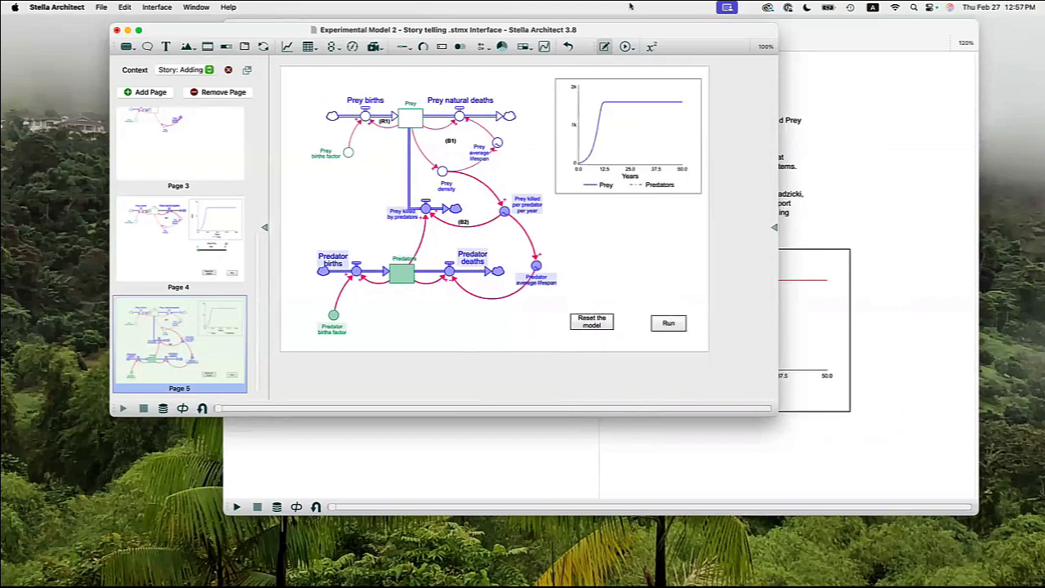
pyautogui.click(626, 47)
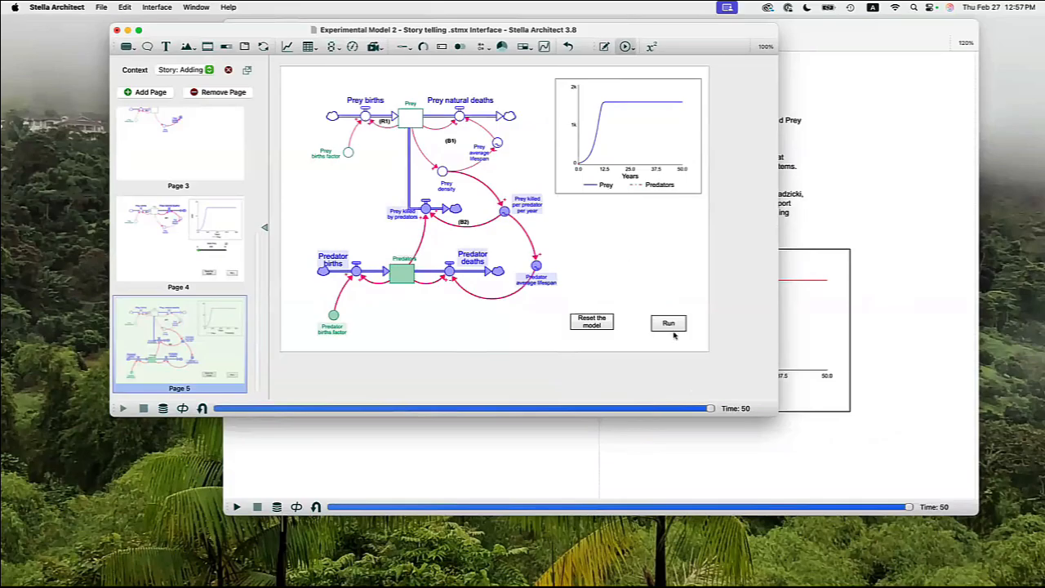
pyautogui.click(607, 325)
pyautogui.click(669, 324)
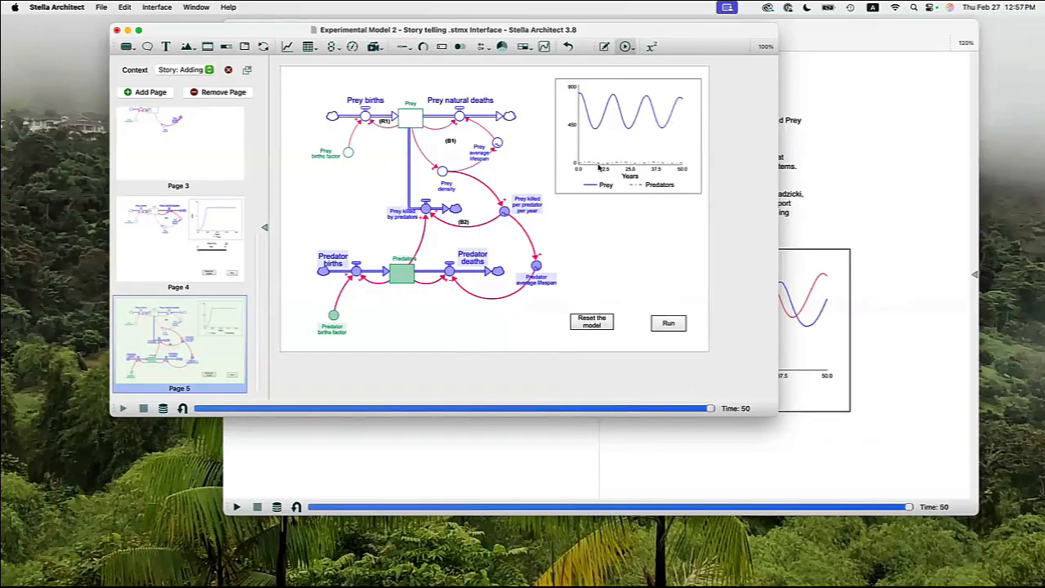
# Change the Predators line style on the Page 5 graph to Solid.
pyautogui.doubleClick(612, 145)
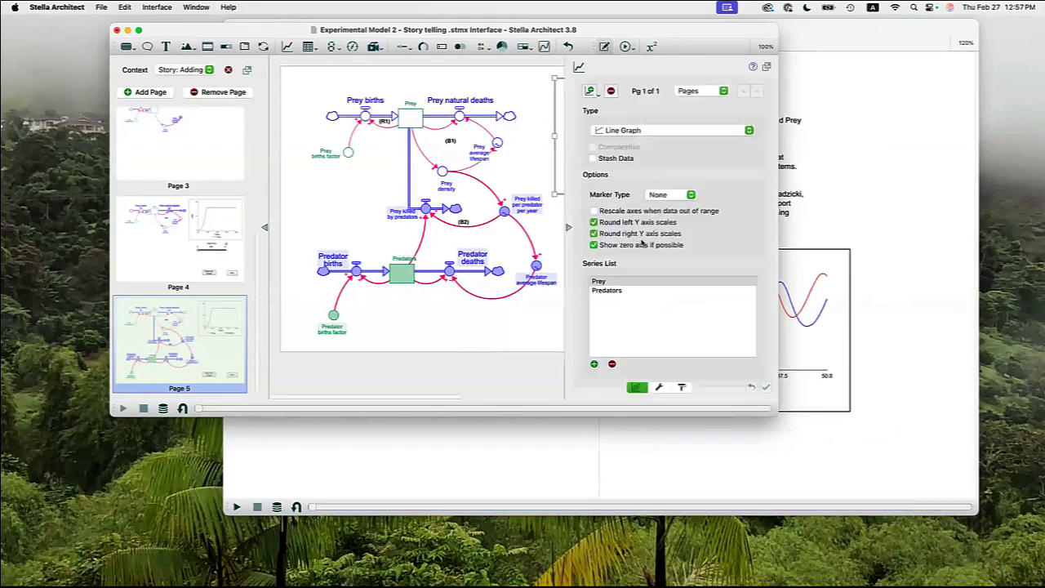
pyautogui.scroll(-5, 638, 242)
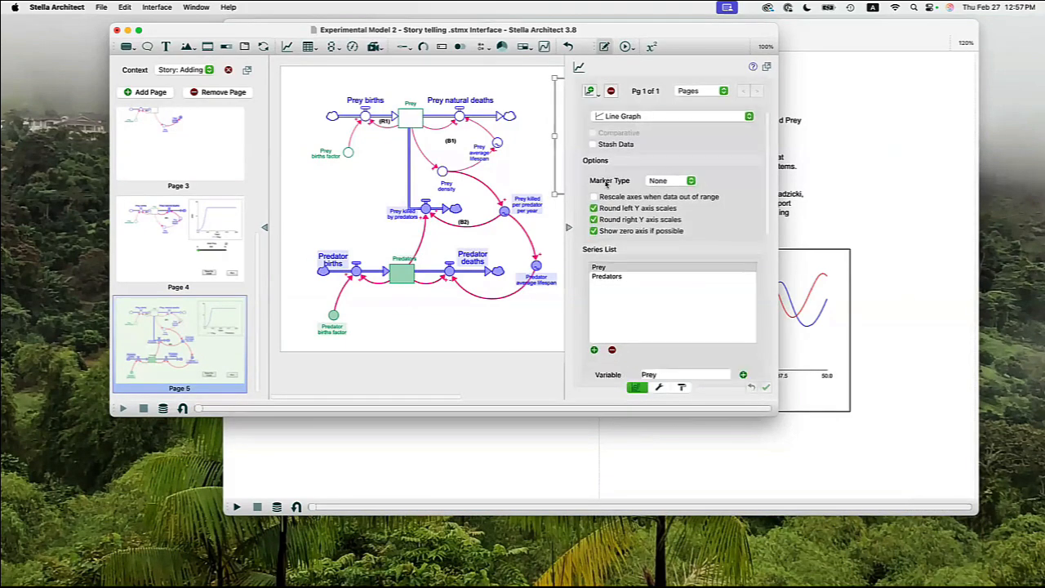
pyautogui.click(608, 177)
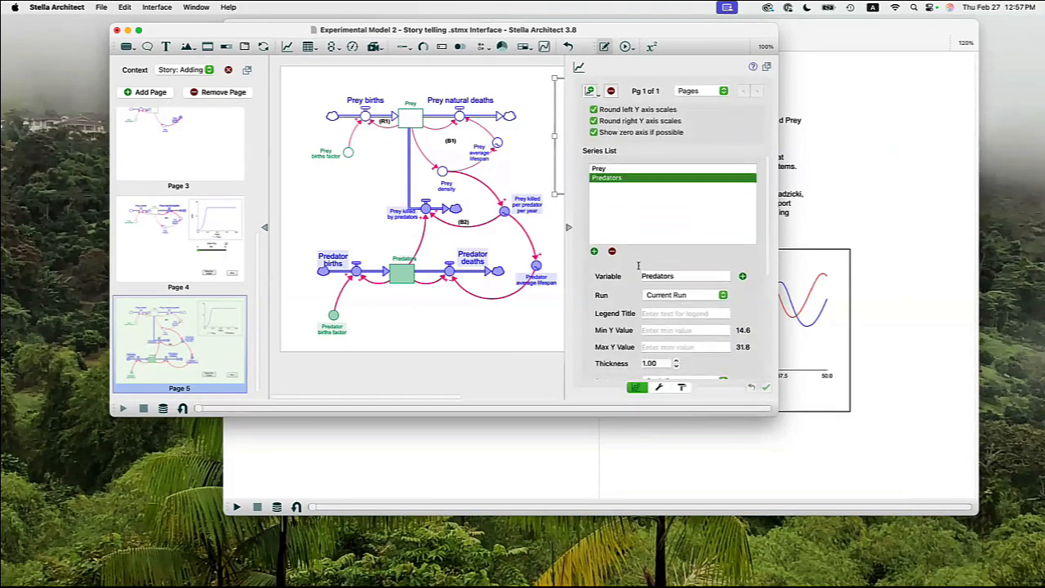
pyautogui.scroll(-5, 684, 277)
pyautogui.click(684, 275)
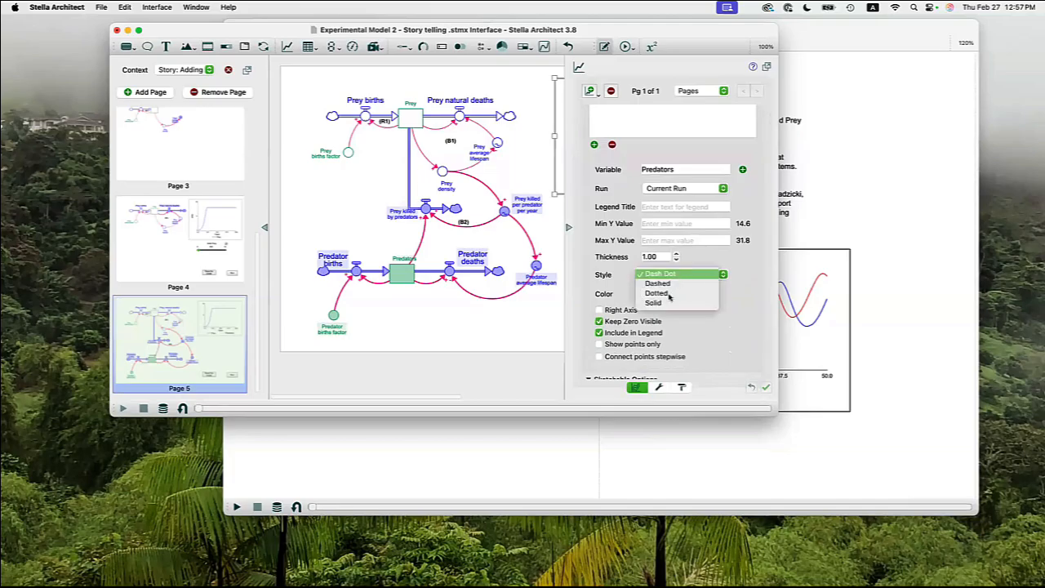
pyautogui.click(666, 303)
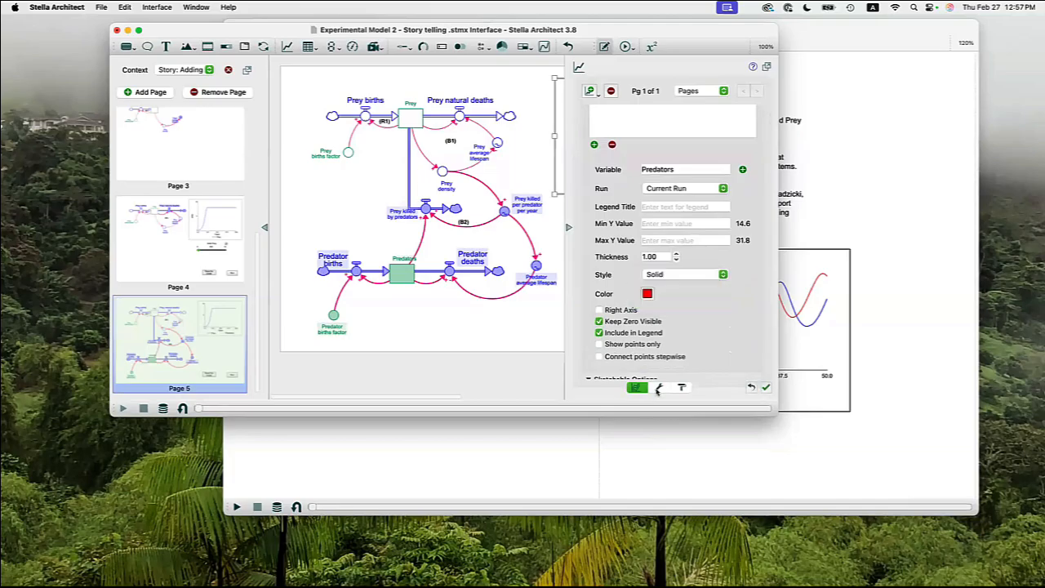
# Enable Multiscale for the left Y axis of the Page 5 graph.
pyautogui.click(658, 386)
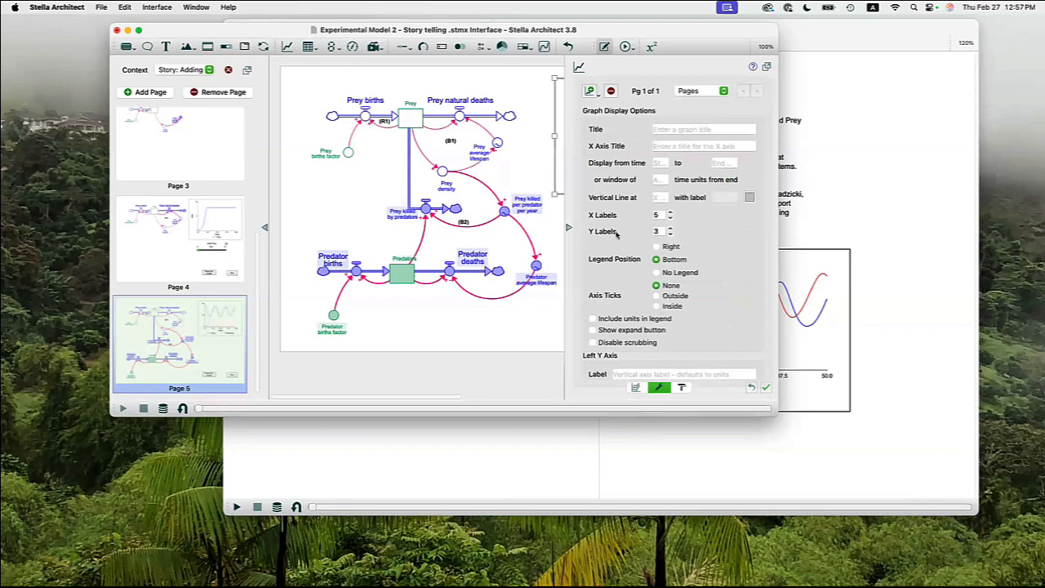
pyautogui.scroll(-5, 616, 232)
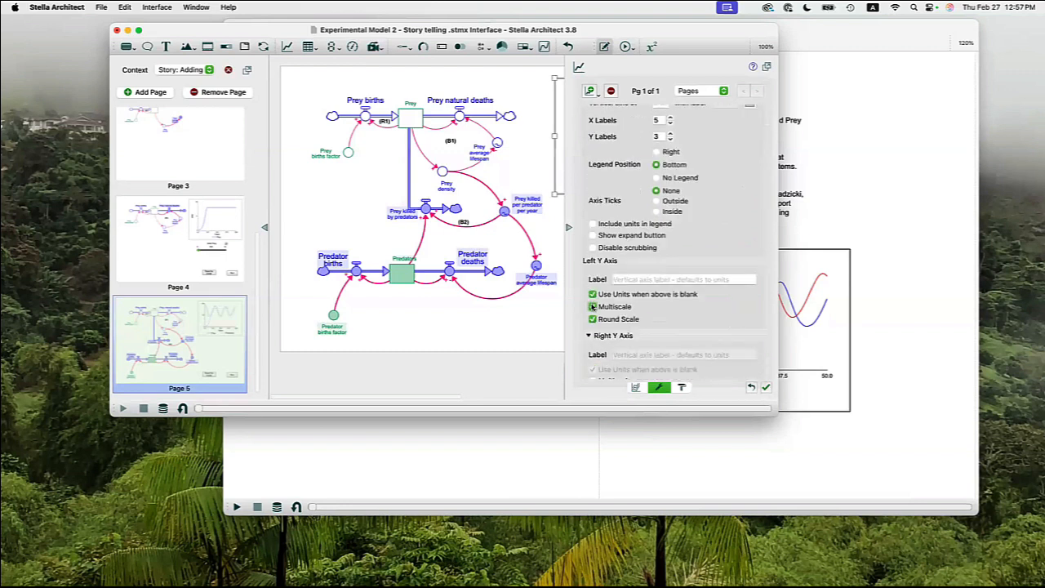
pyautogui.click(592, 306)
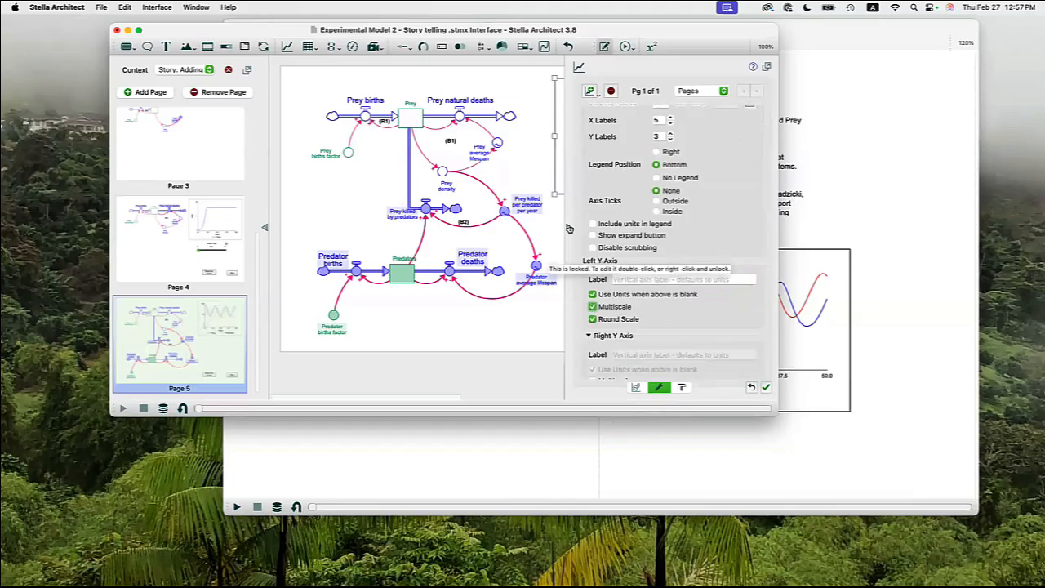
pyautogui.click(569, 228)
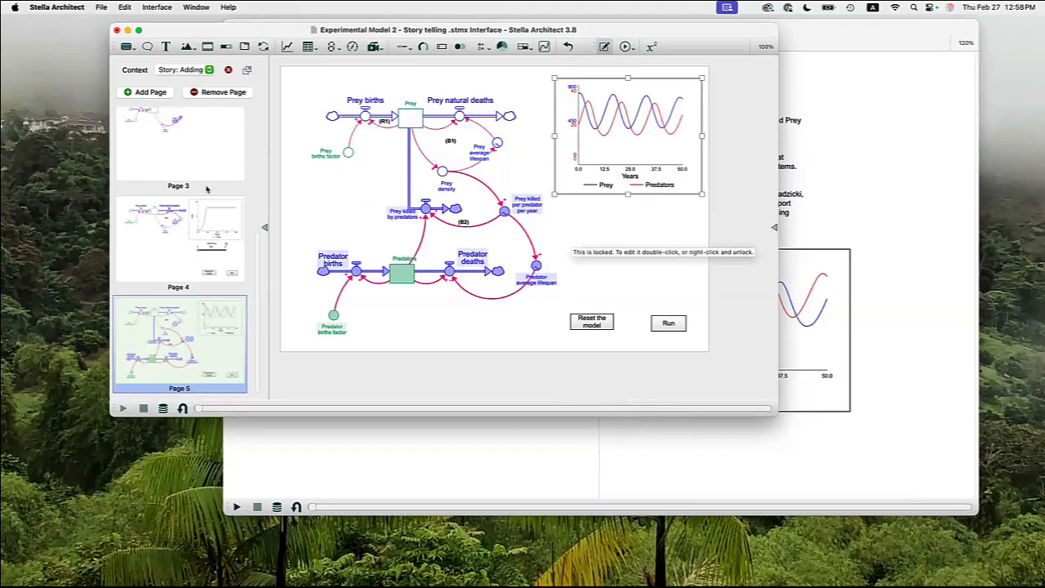
# Preview the story in Experiment Mode, advancing from Page 1 through to Page 5.
pyautogui.scroll(5, 203, 168)
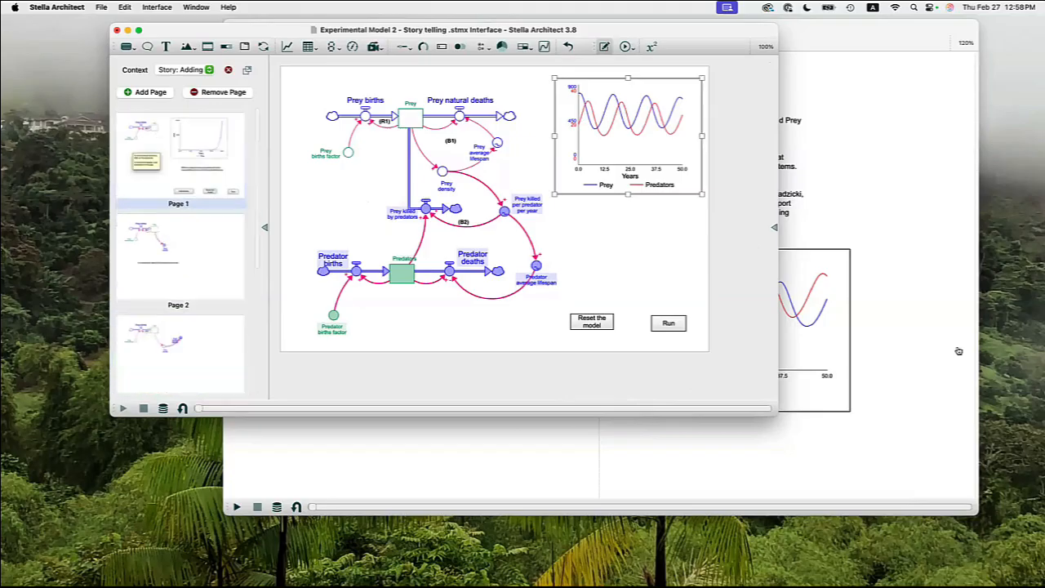
pyautogui.click(624, 46)
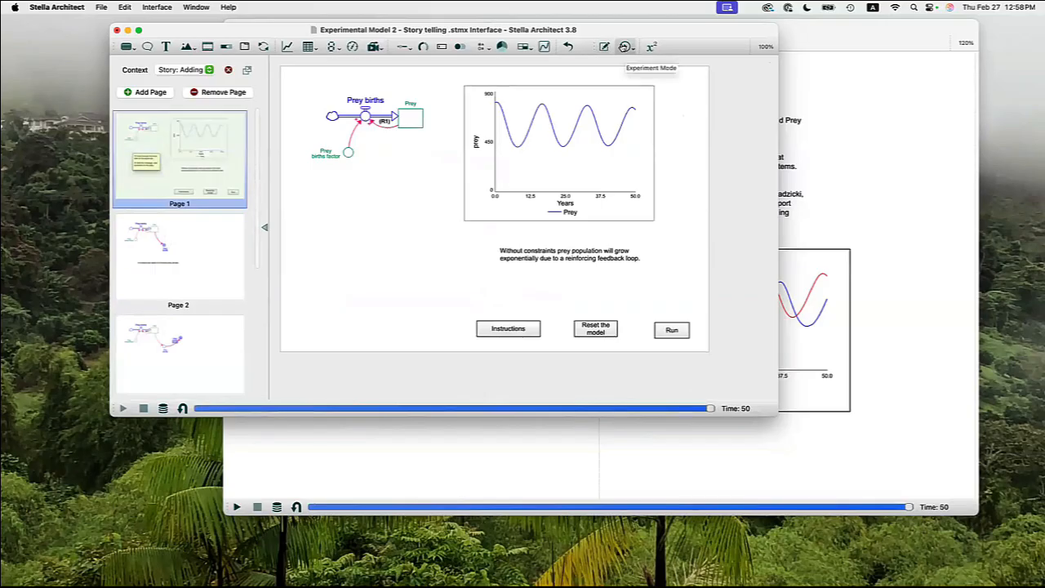
pyautogui.press('space')
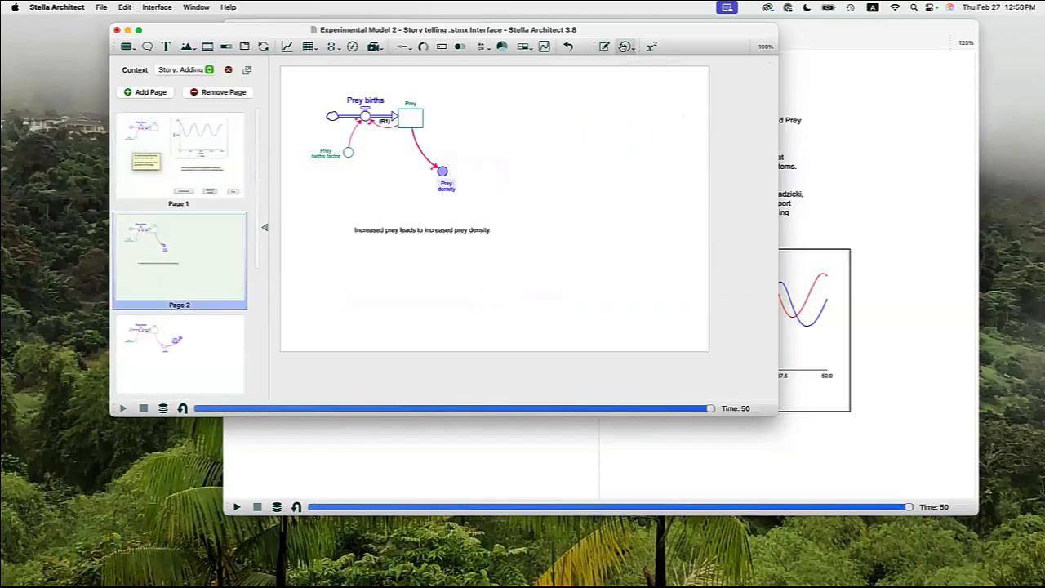
pyautogui.press('Down')
pyautogui.press('Down')
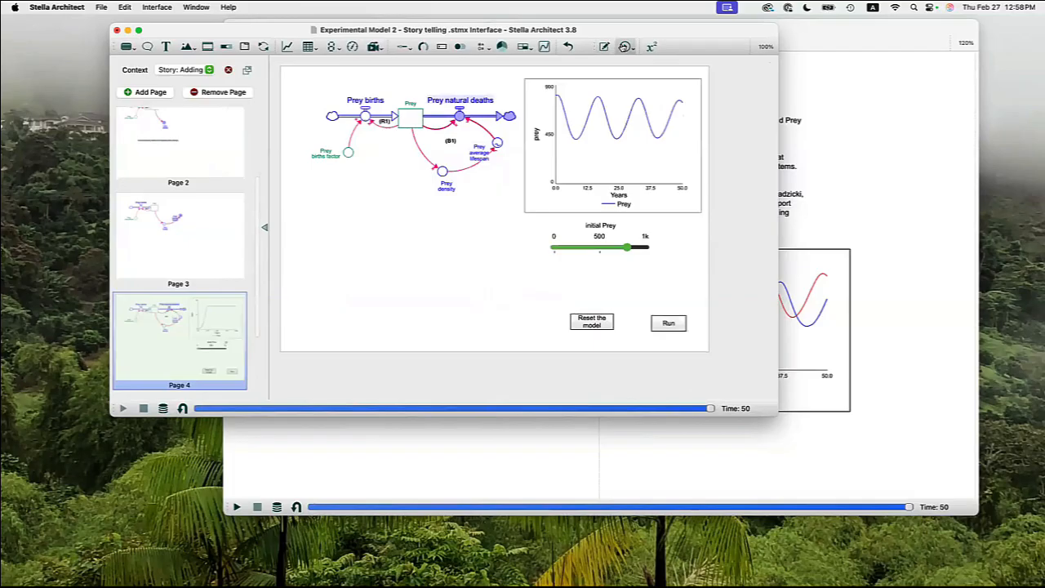
pyautogui.press('Down')
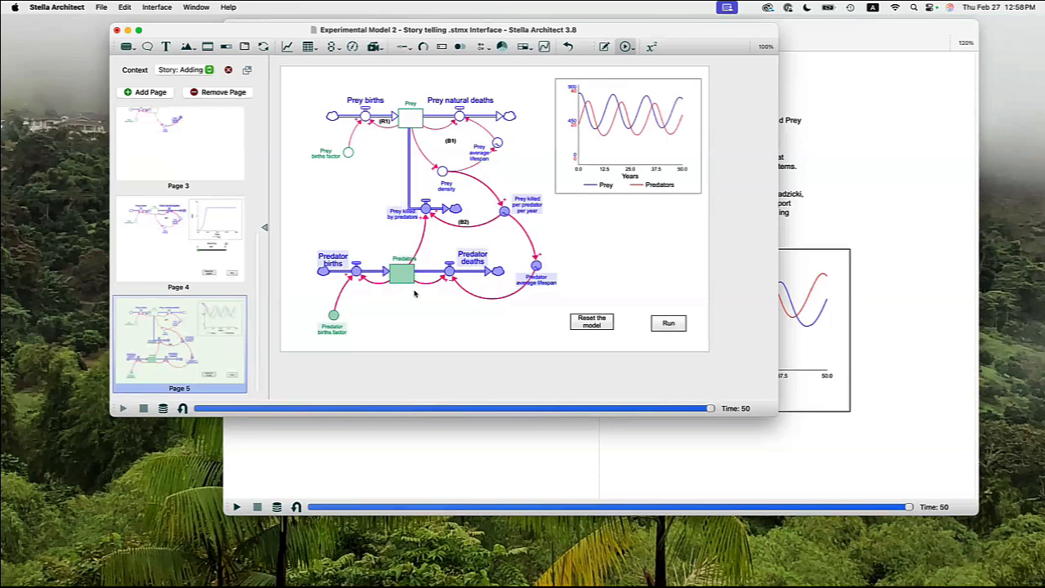
# Place a button beneath the predator structure on Page 5 and label it "Return to Homepage".
pyautogui.click(128, 45)
pyautogui.click(445, 322)
pyautogui.click(447, 325)
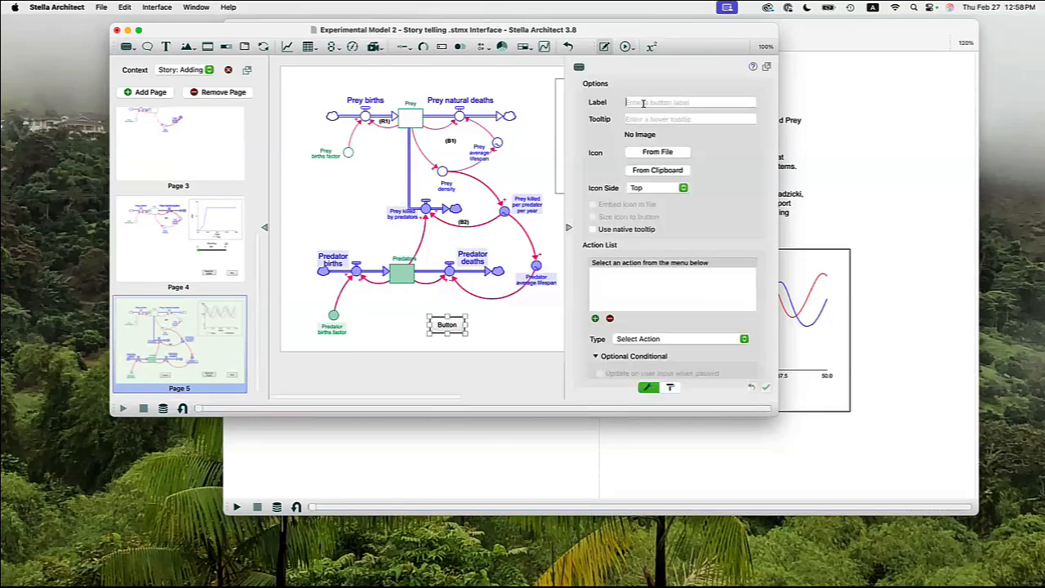
pyautogui.click(644, 103)
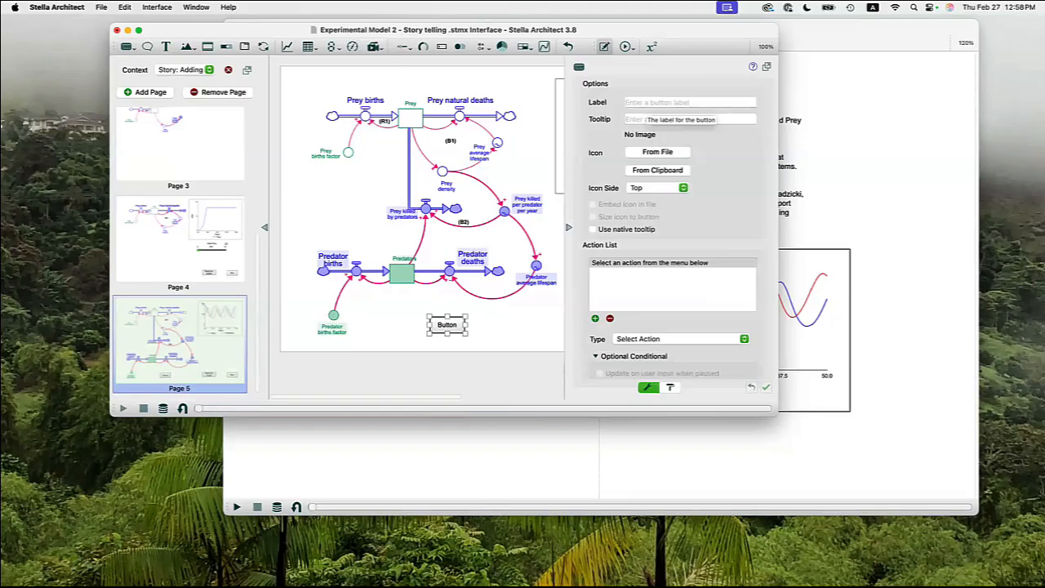
pyautogui.write('Return to Hom')
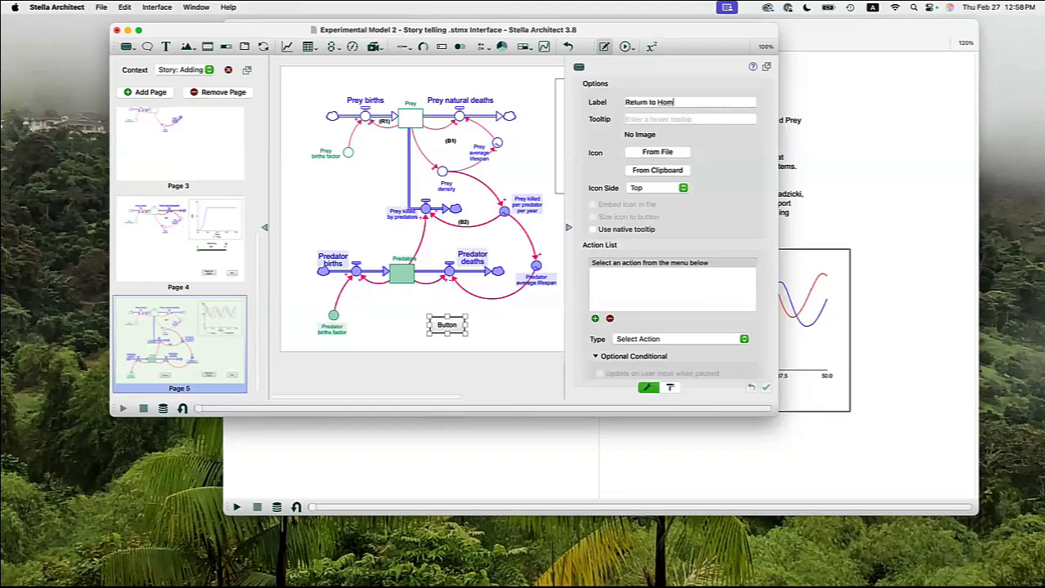
pyautogui.write('epage')
# Set the Return to Homepage button to navigate to the Home Page, and test it in Experiment Mode.
pyautogui.click(663, 338)
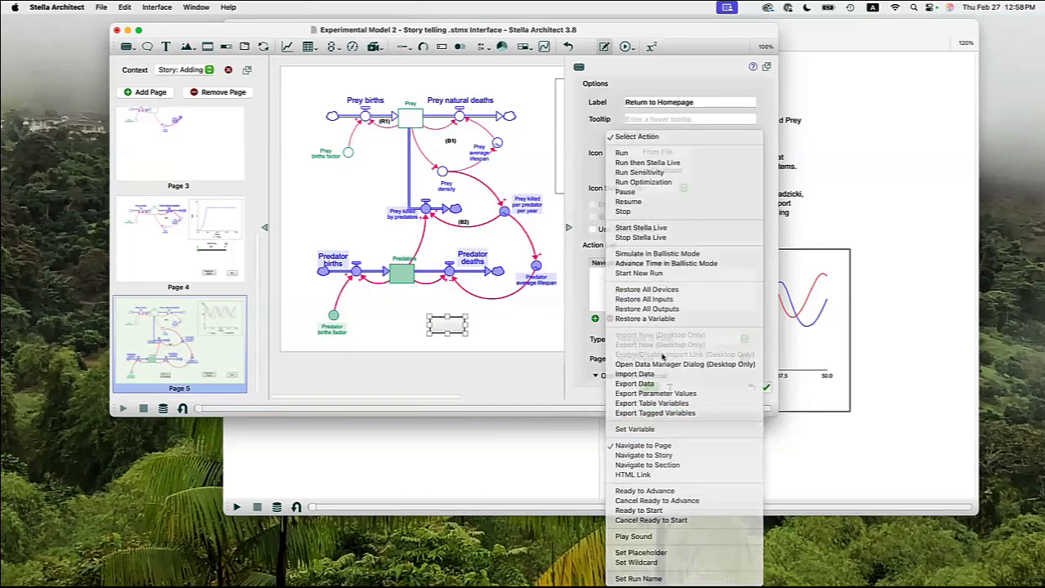
pyautogui.click(488, 316)
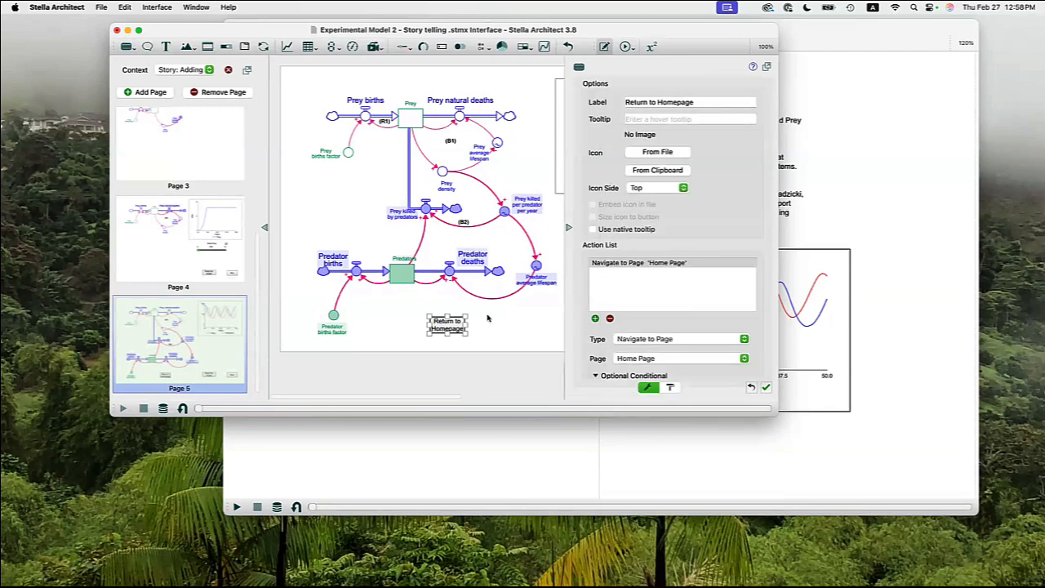
pyautogui.click(569, 227)
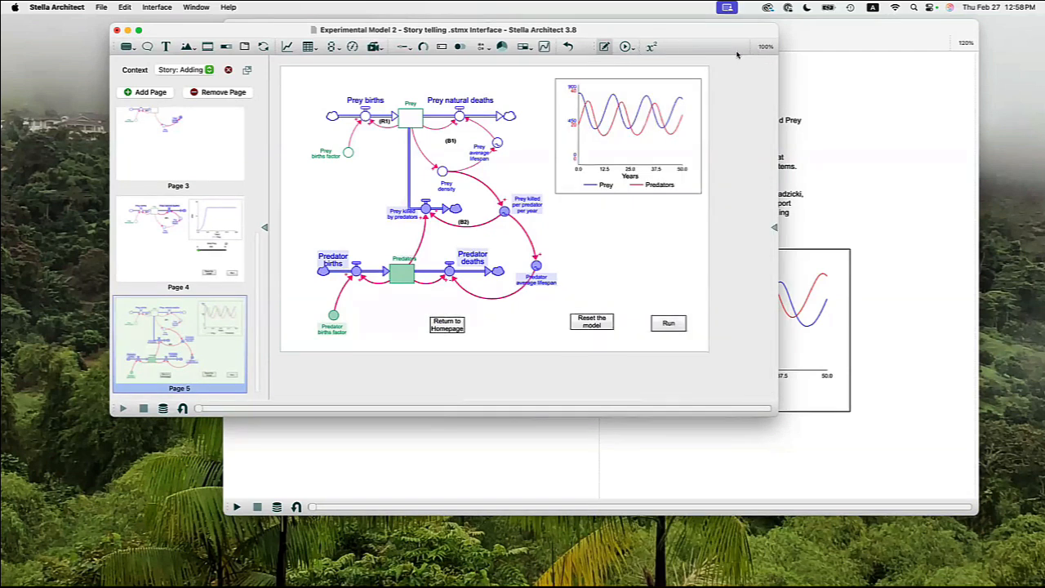
pyautogui.click(624, 47)
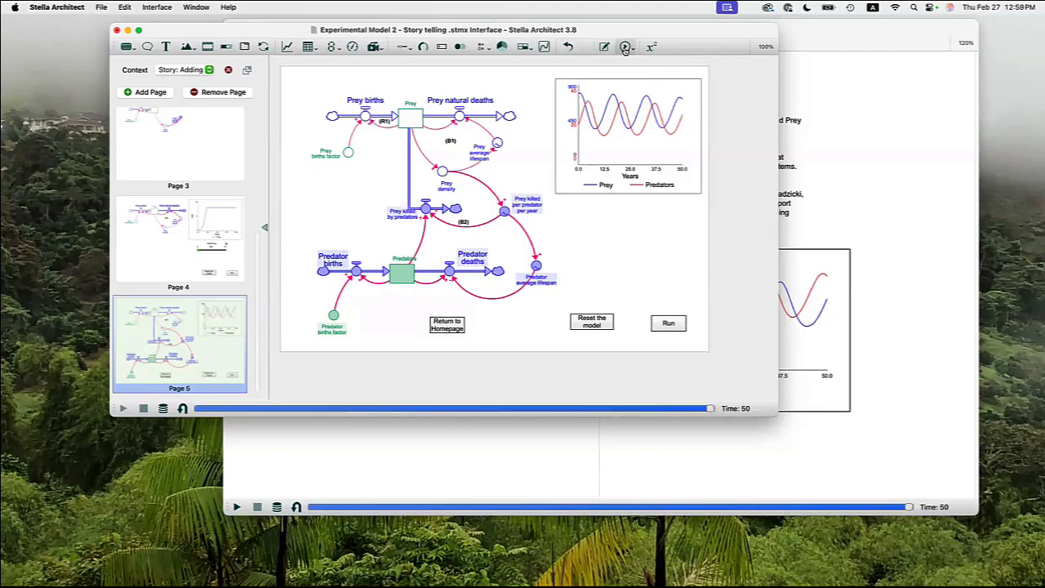
pyautogui.click(441, 323)
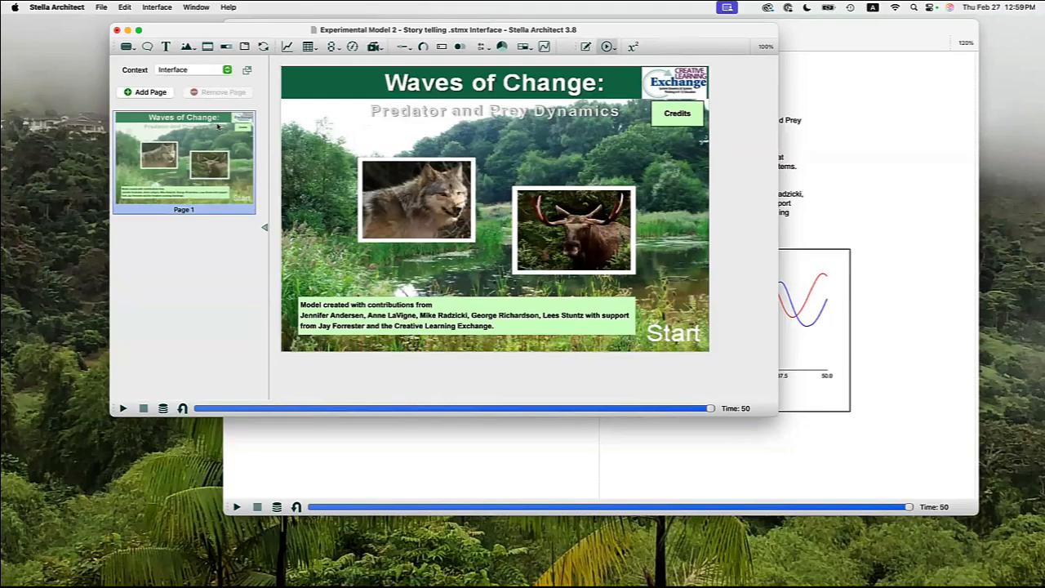
# Add a button above Start on the title page that navigates to Page 1 of the "Adding new loops" story.
pyautogui.click(128, 49)
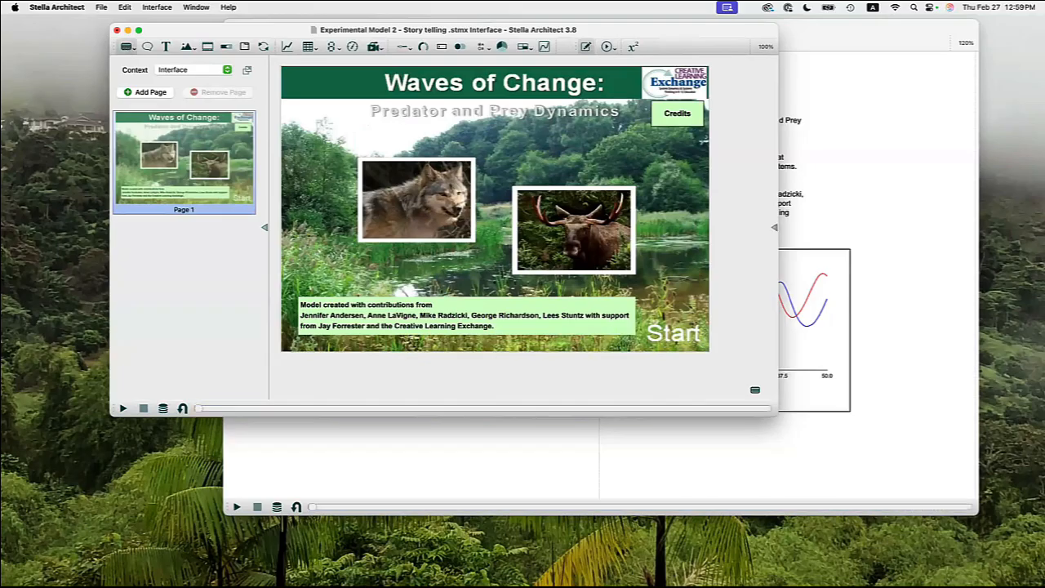
pyautogui.click(659, 318)
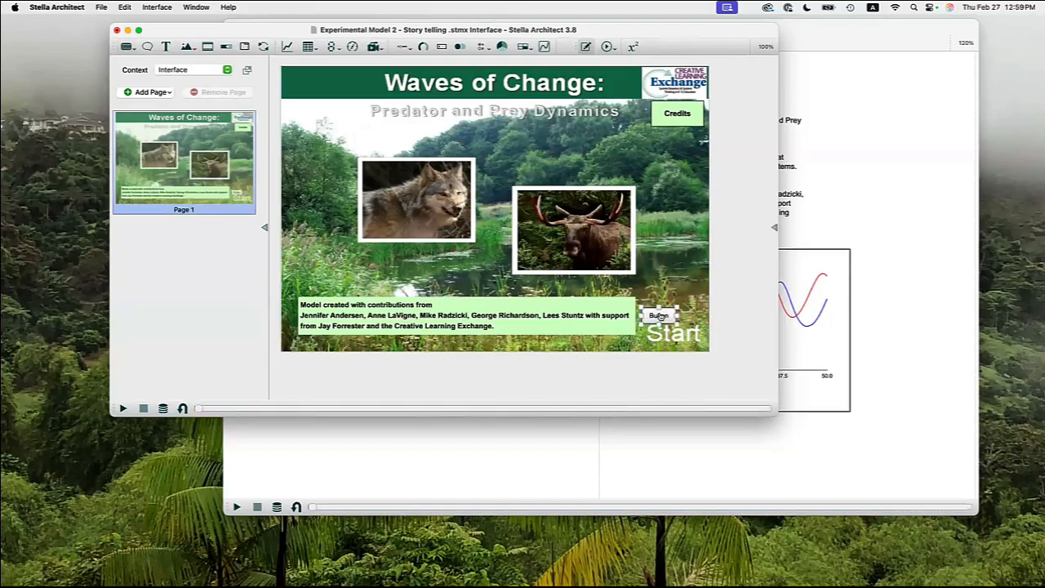
pyautogui.doubleClick(661, 317)
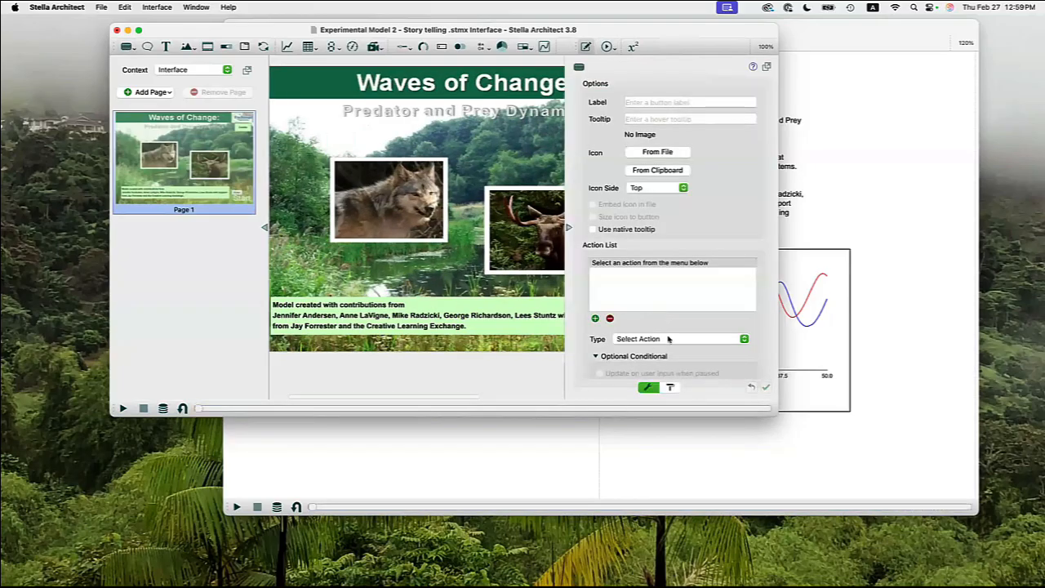
pyautogui.click(669, 339)
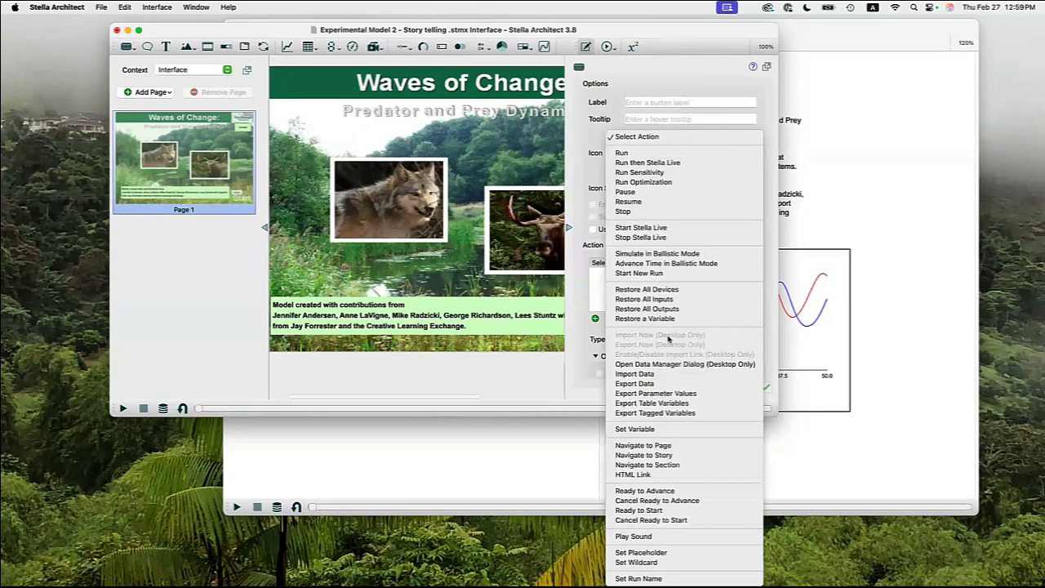
pyautogui.click(662, 454)
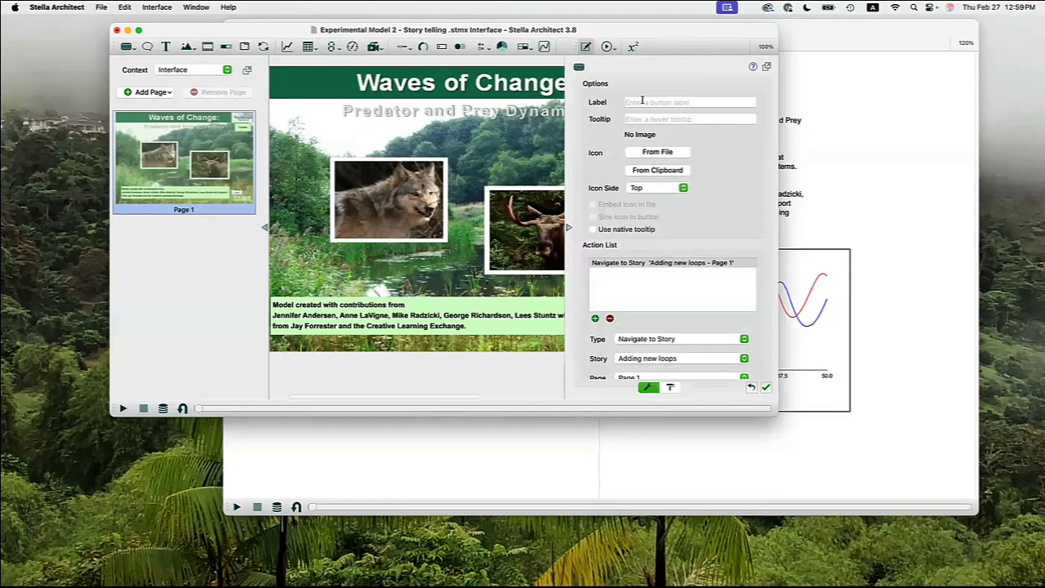
# Label the new title page button "Open story" and enlarge it to cover the Start text.
pyautogui.write('Open story')
pyautogui.click(566, 228)
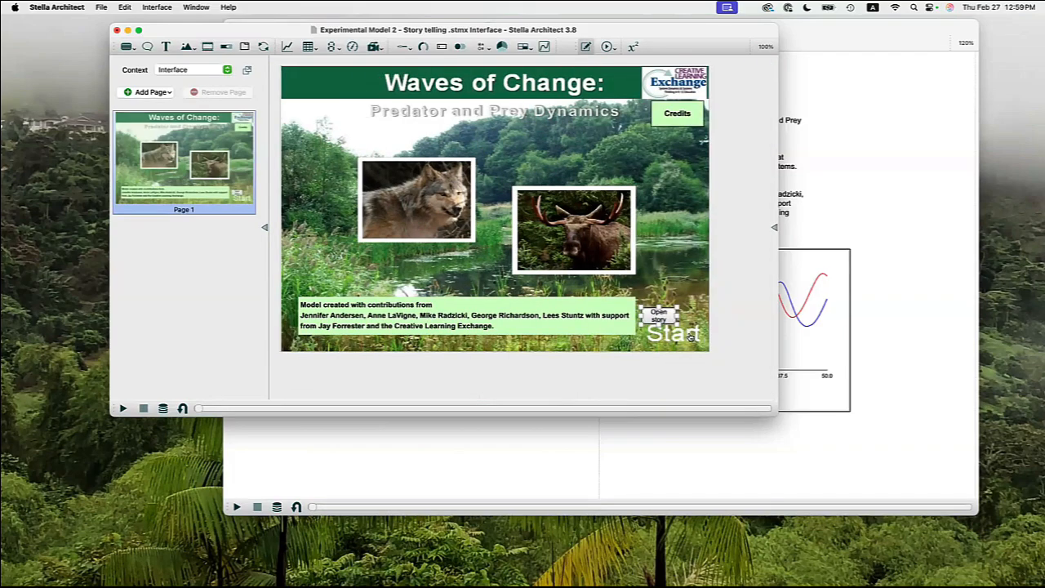
pyautogui.moveTo(677, 324)
pyautogui.mouseDown()
pyautogui.moveTo(695, 338)
pyautogui.moveTo(677, 337)
pyautogui.mouseUp()
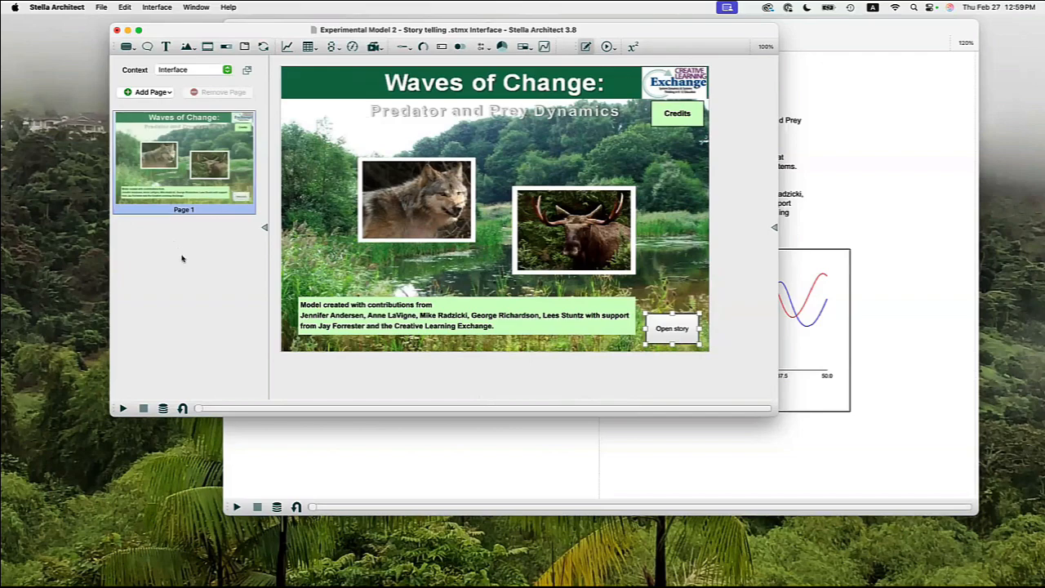
# Test the Open story button in Experiment Mode and clear the simulation results from the model's graphs.
pyautogui.click(607, 47)
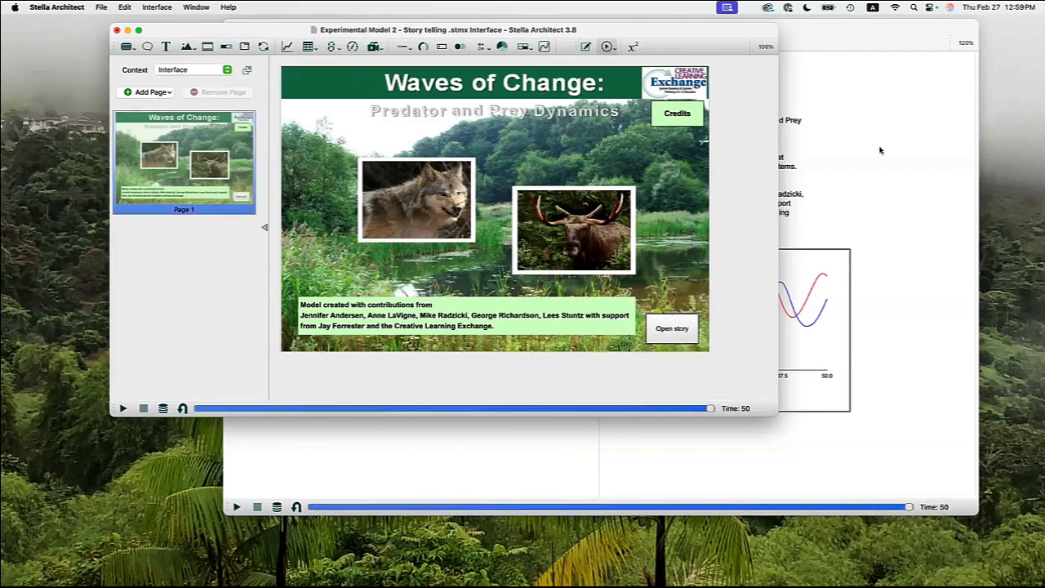
pyautogui.click(673, 328)
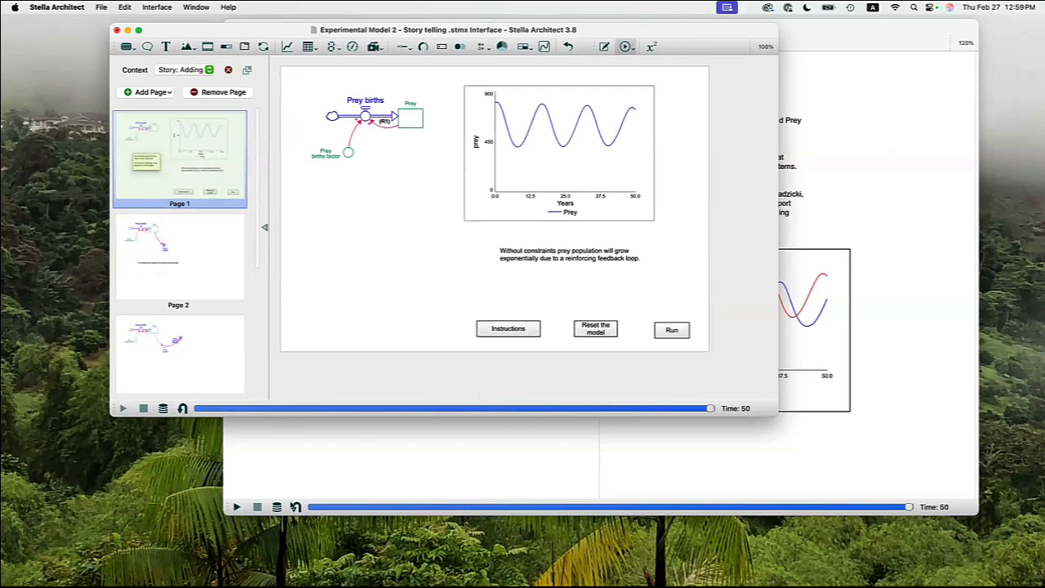
pyautogui.click(258, 508)
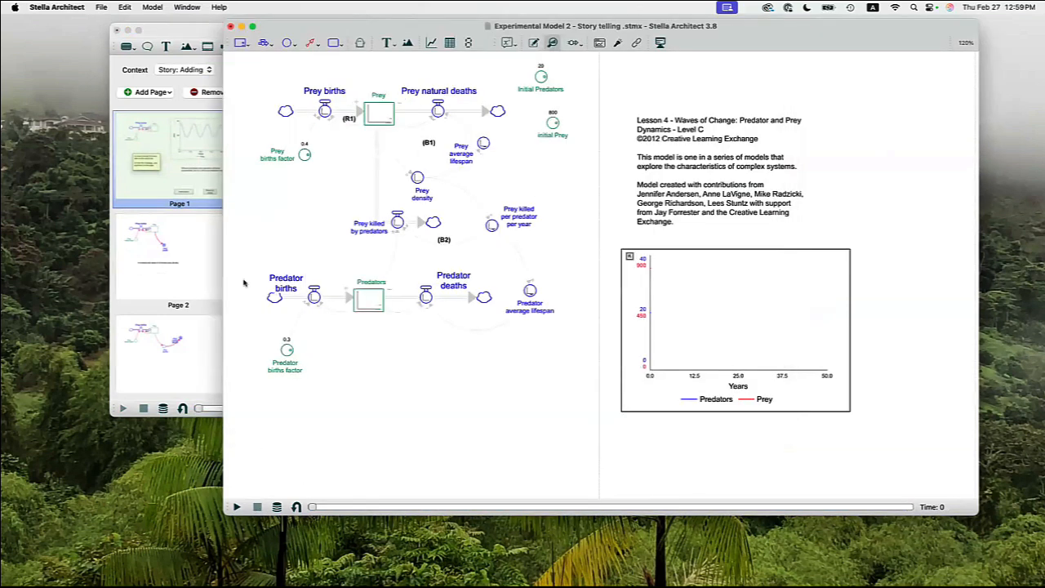
# Browse from Page 2 to the end of the story and return to the title page.
pyautogui.click(199, 270)
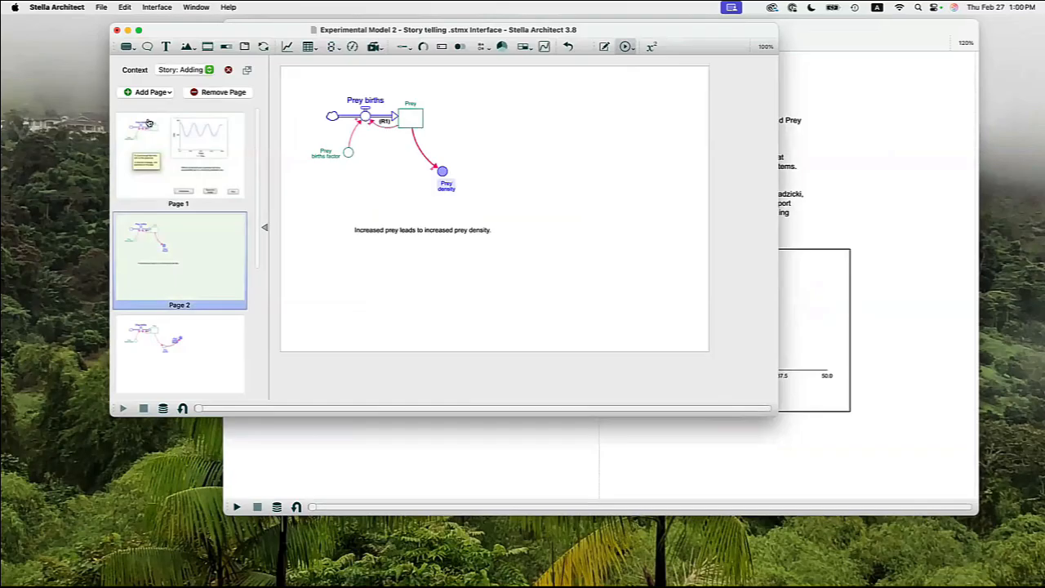
pyautogui.scroll(-5, 184, 359)
pyautogui.click(187, 359)
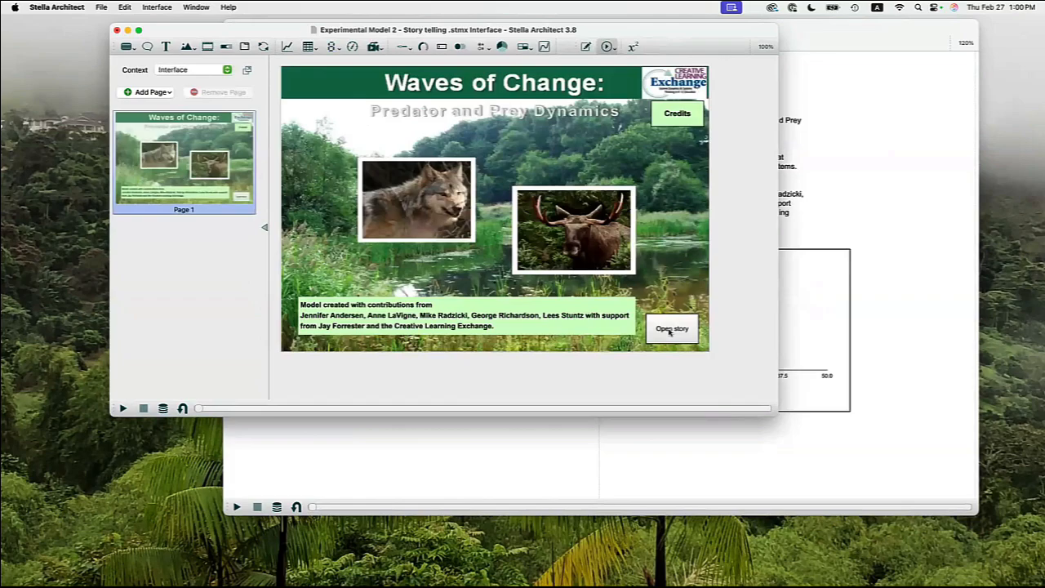
# Preview the whole story with Open story, advancing page by page to Page 5, and go back with Return to Homepage.
pyautogui.click(670, 330)
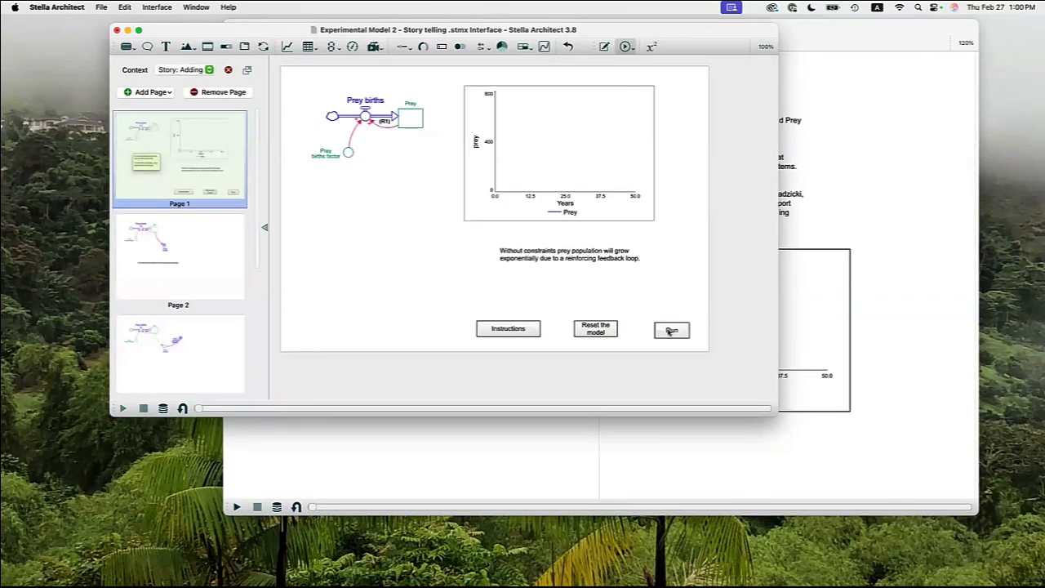
pyautogui.press('Right')
pyautogui.press('Right')
pyautogui.press('Right')
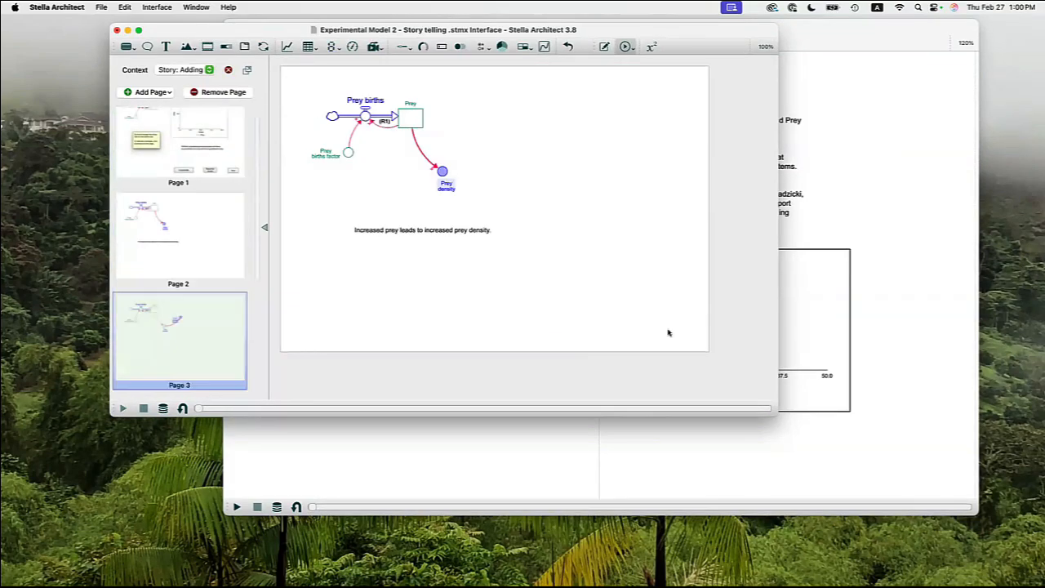
pyautogui.press('Right')
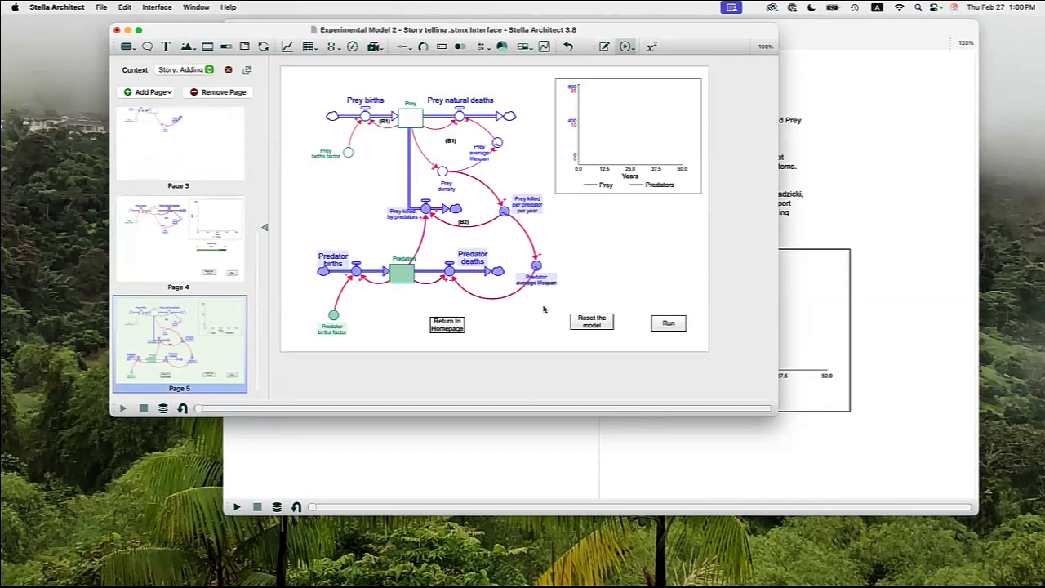
pyautogui.click(447, 324)
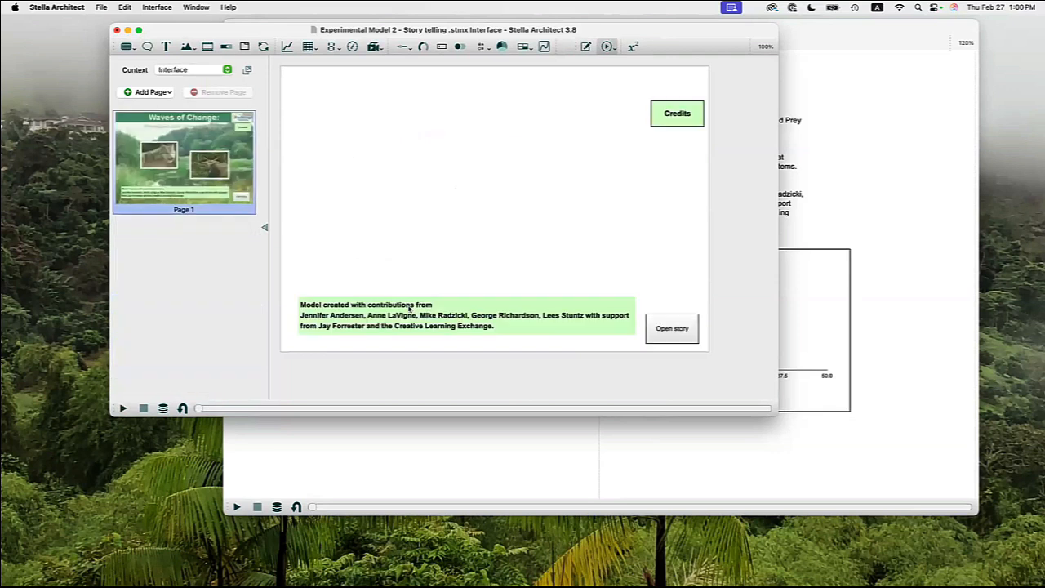